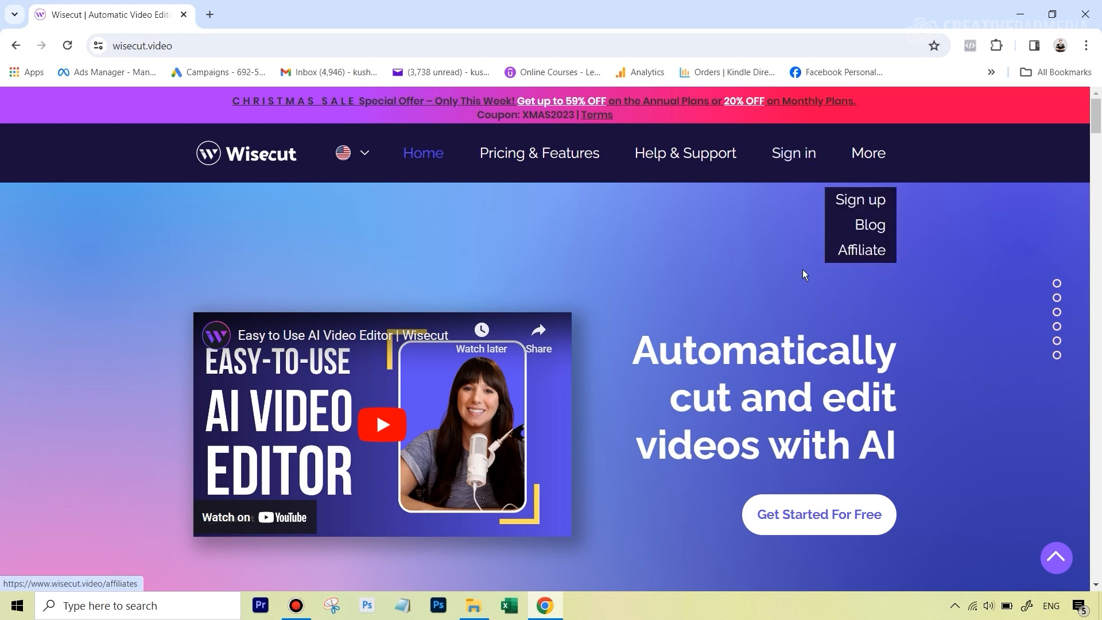
# Step: Open the Wisecut sign-in page and go on to creating an account
pyautogui.click(797, 156)
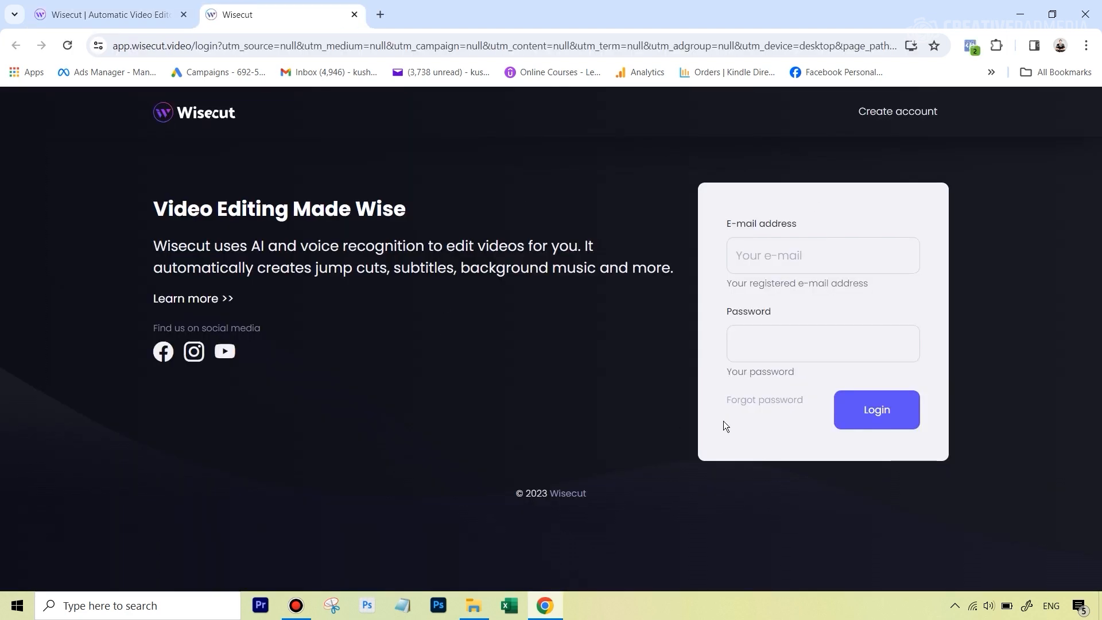
pyautogui.click(905, 116)
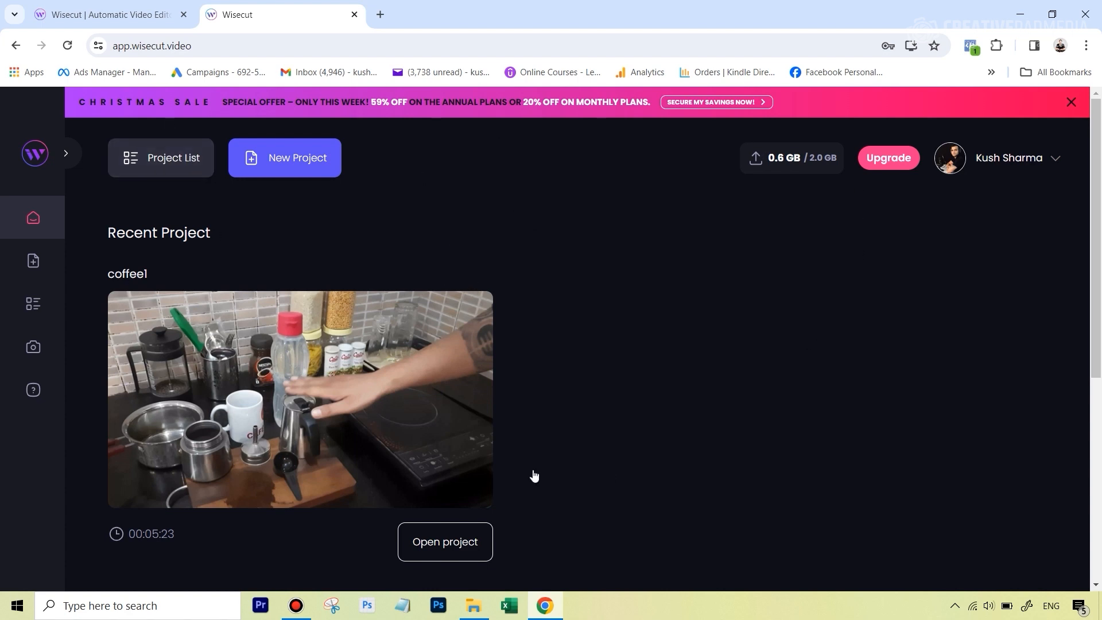
# Step: Start a new project and upload the video file "Using a Moka Pot to Brew Coffee" as its media
pyautogui.click(279, 168)
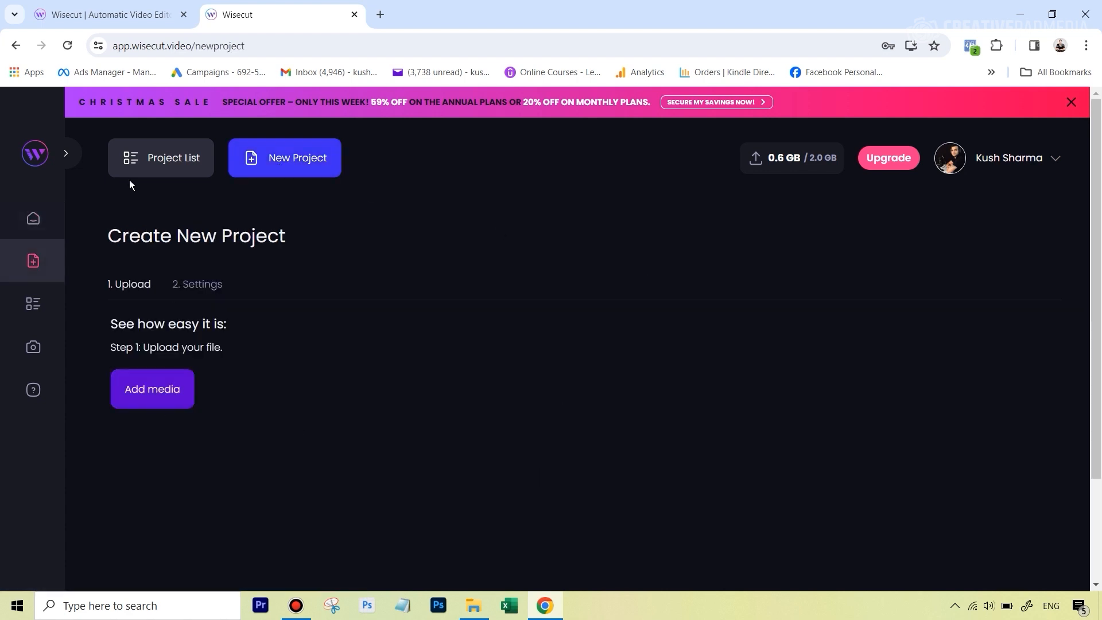
pyautogui.click(155, 390)
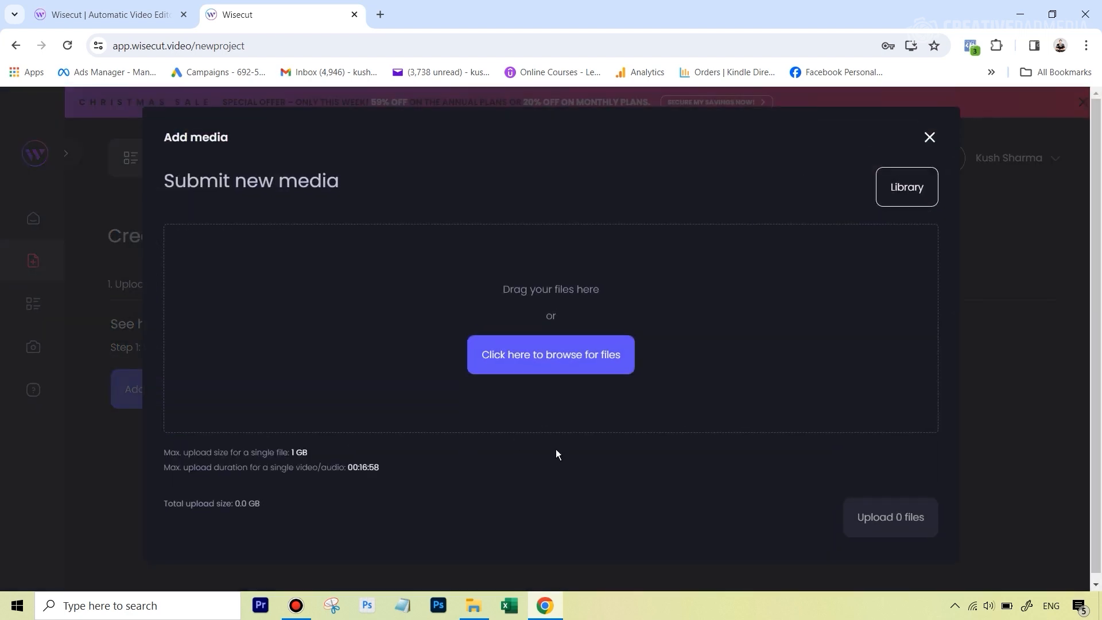
pyautogui.click(603, 362)
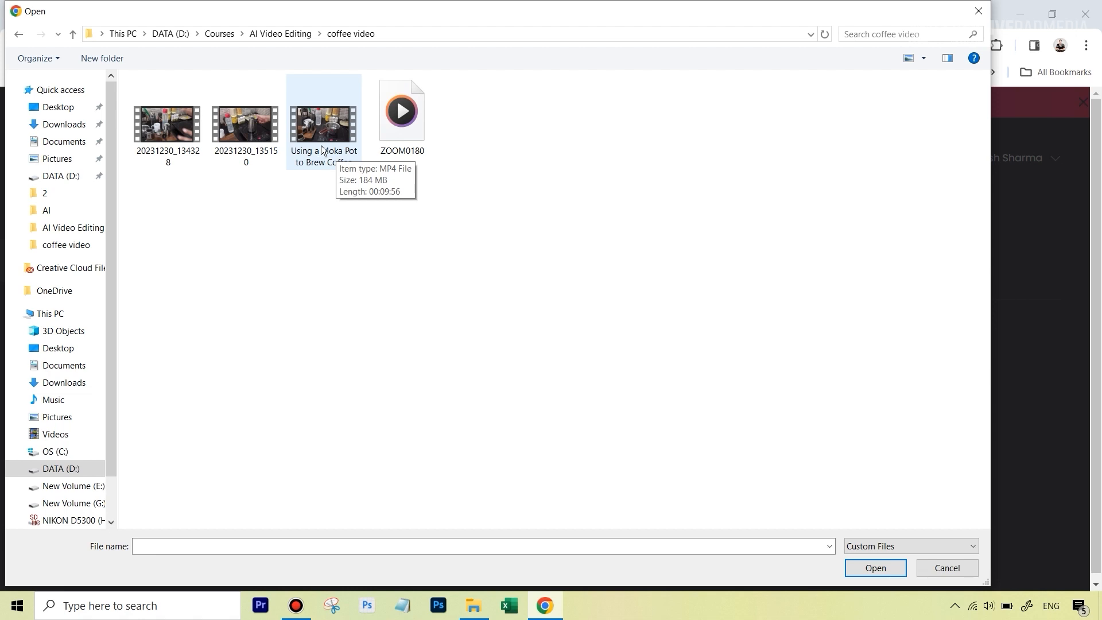
pyautogui.doubleClick(328, 132)
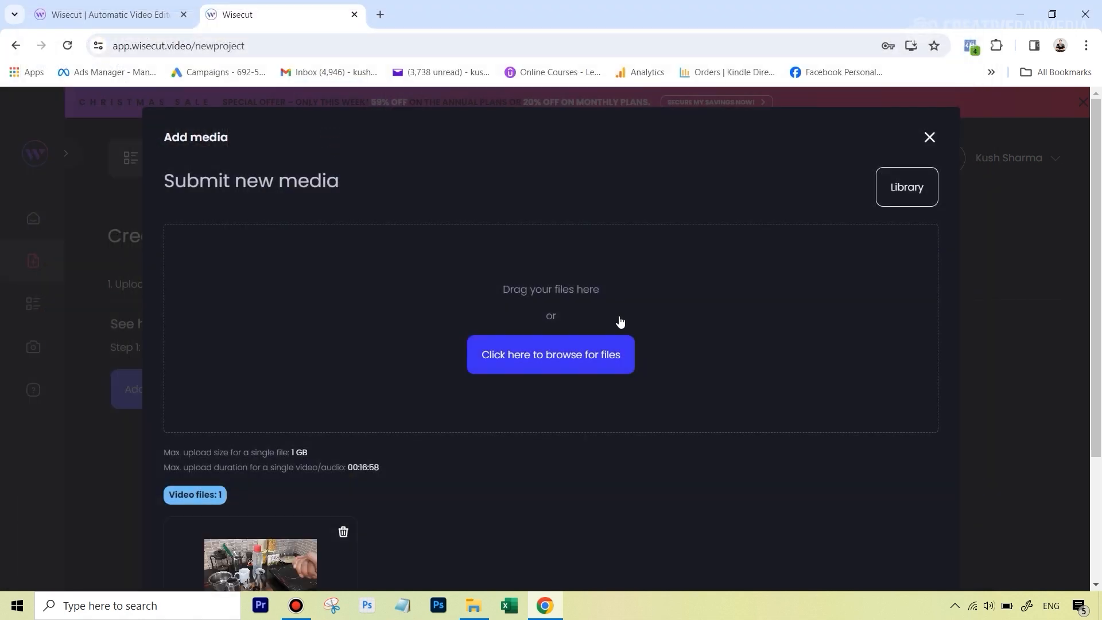
pyautogui.scroll(-3, 710, 299)
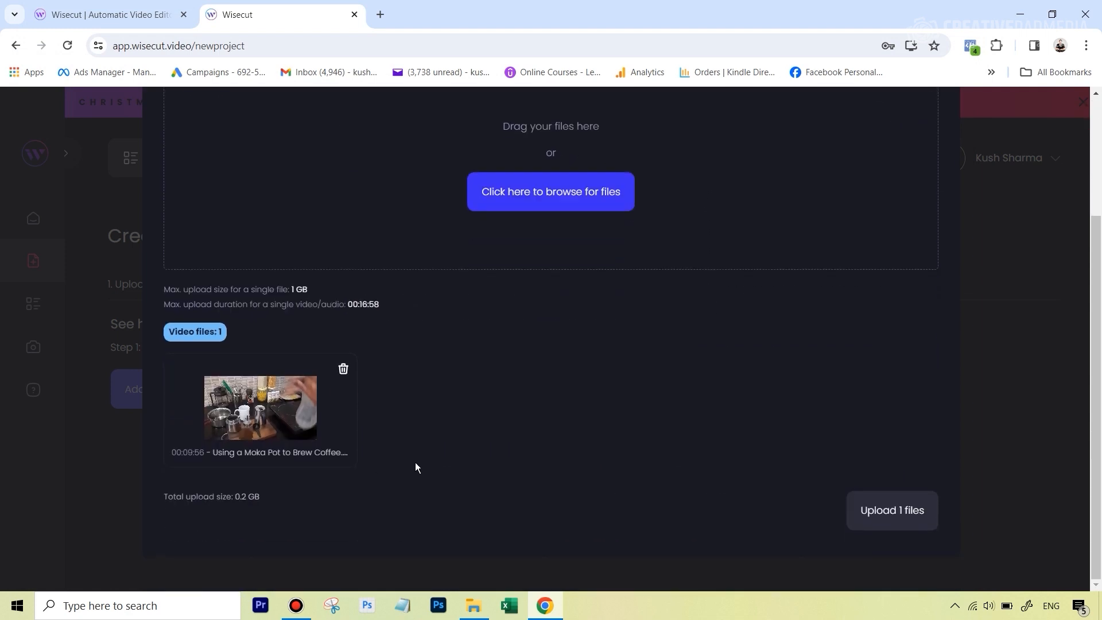
pyautogui.click(902, 522)
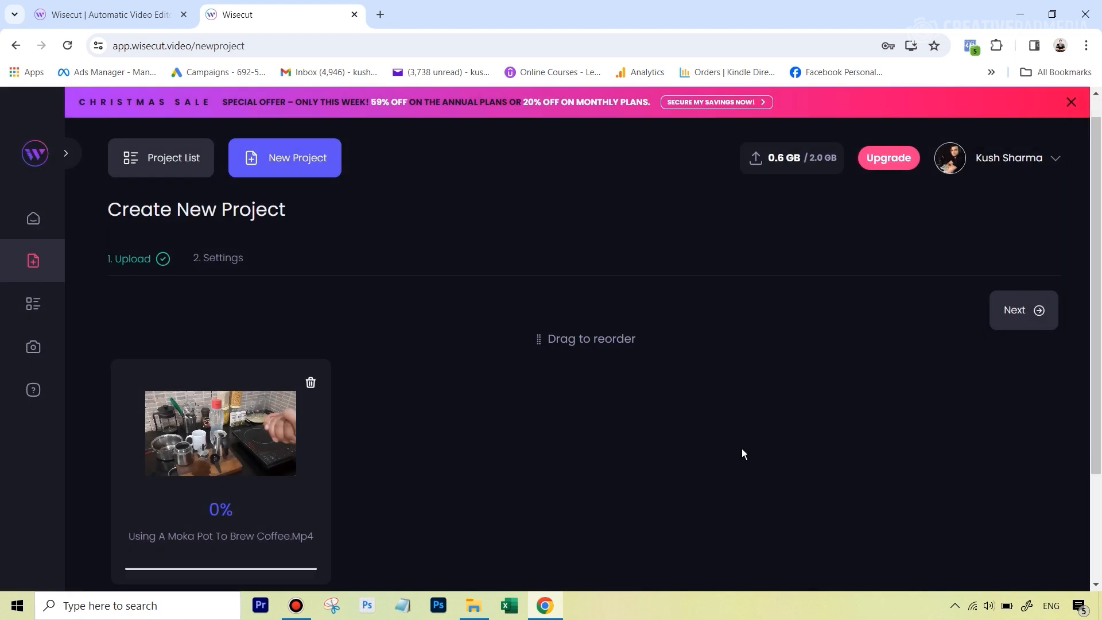
pyautogui.scroll(-2, 741, 449)
pyautogui.scroll(1, 742, 448)
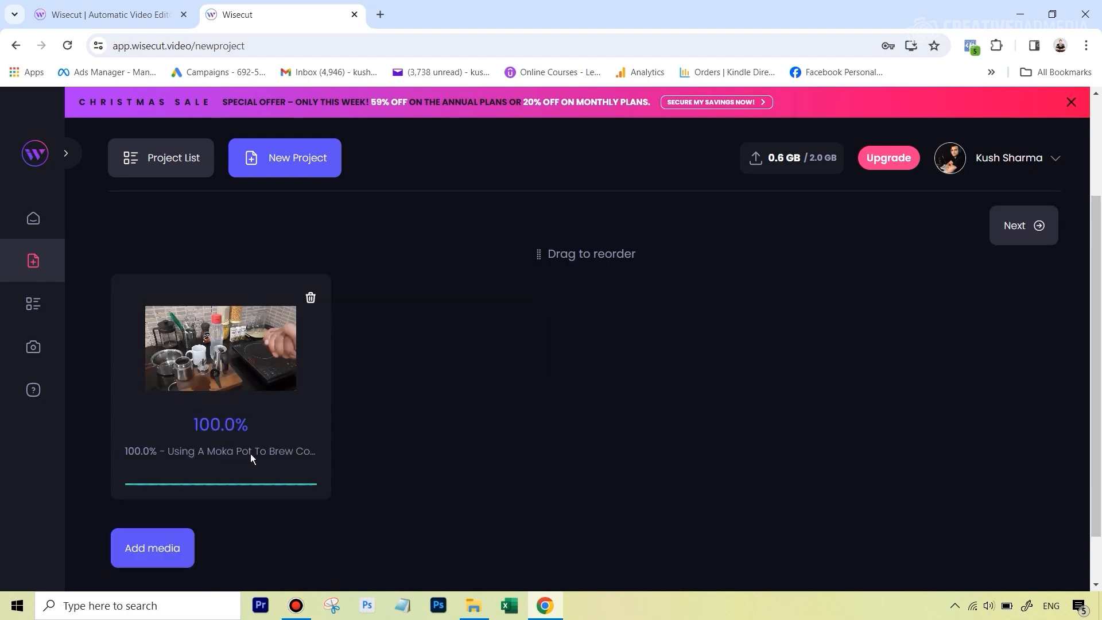
# Step: Proceed to the project settings, name the project "coffee" and set the spoken language to English
pyautogui.click(1024, 226)
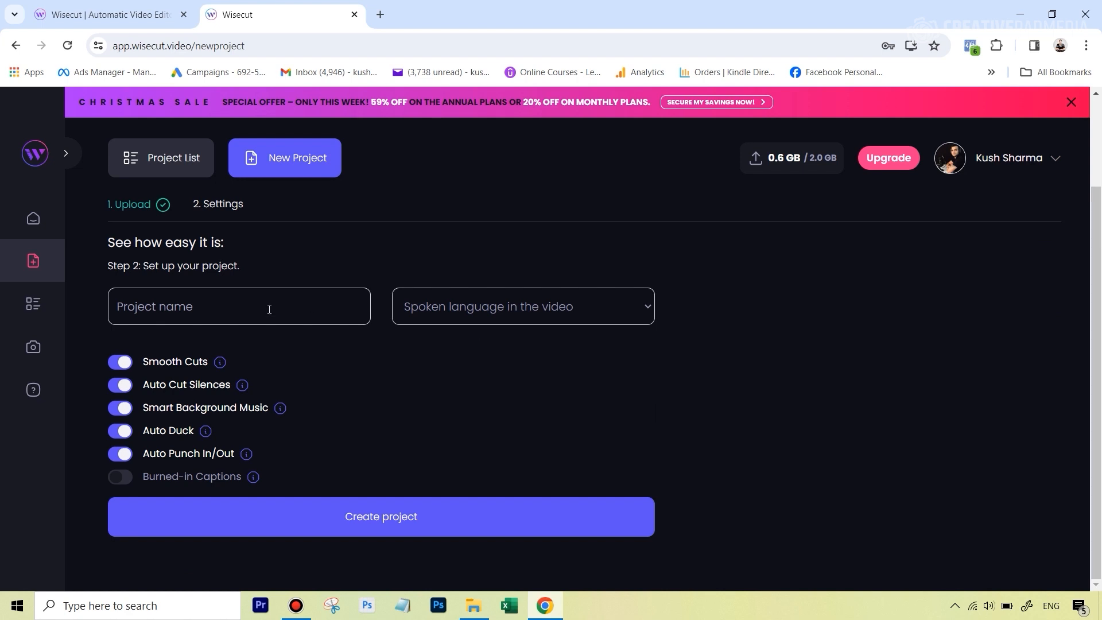
pyautogui.click(177, 309)
pyautogui.write('coffee')
pyautogui.click(514, 306)
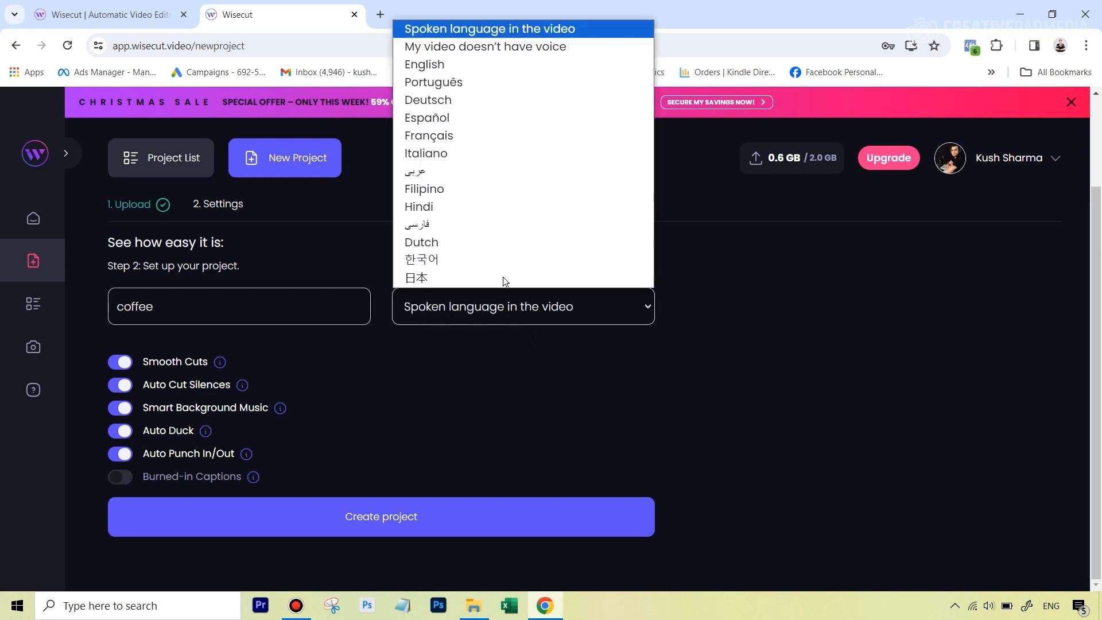
pyautogui.click(465, 66)
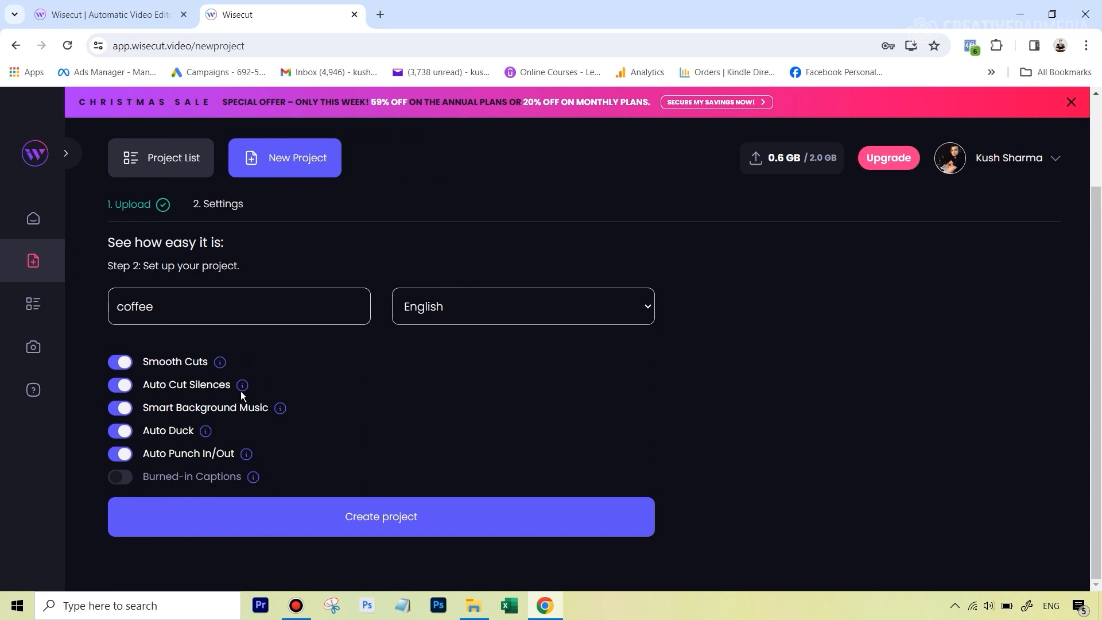
# Step: Turn on Burned-in Captions and create the project
pyautogui.moveTo(228, 396)
pyautogui.click(127, 478)
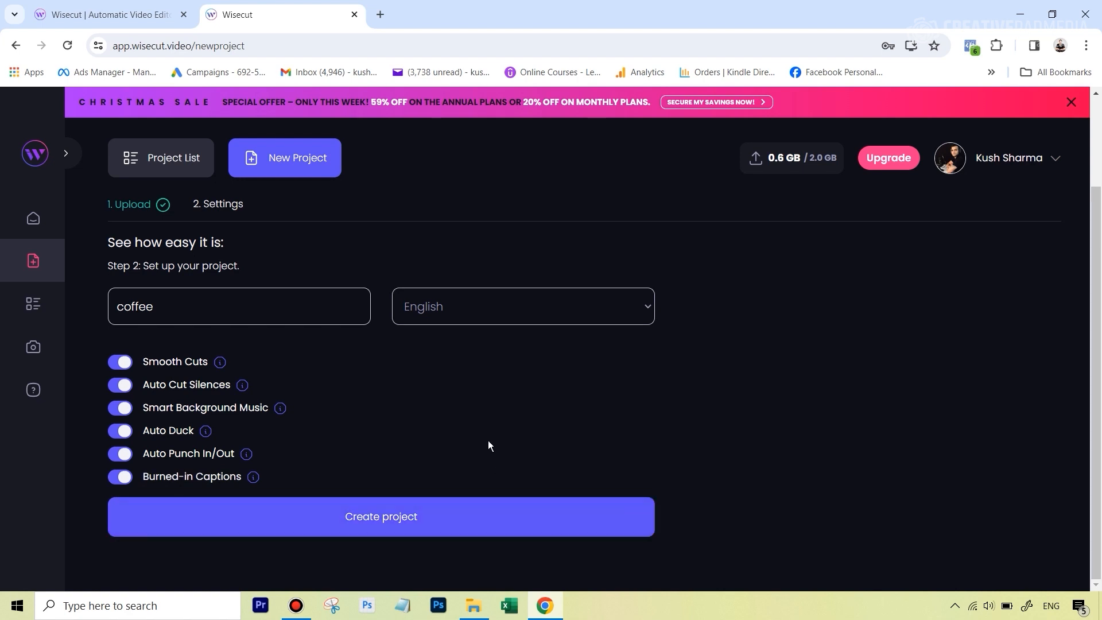
pyautogui.click(434, 528)
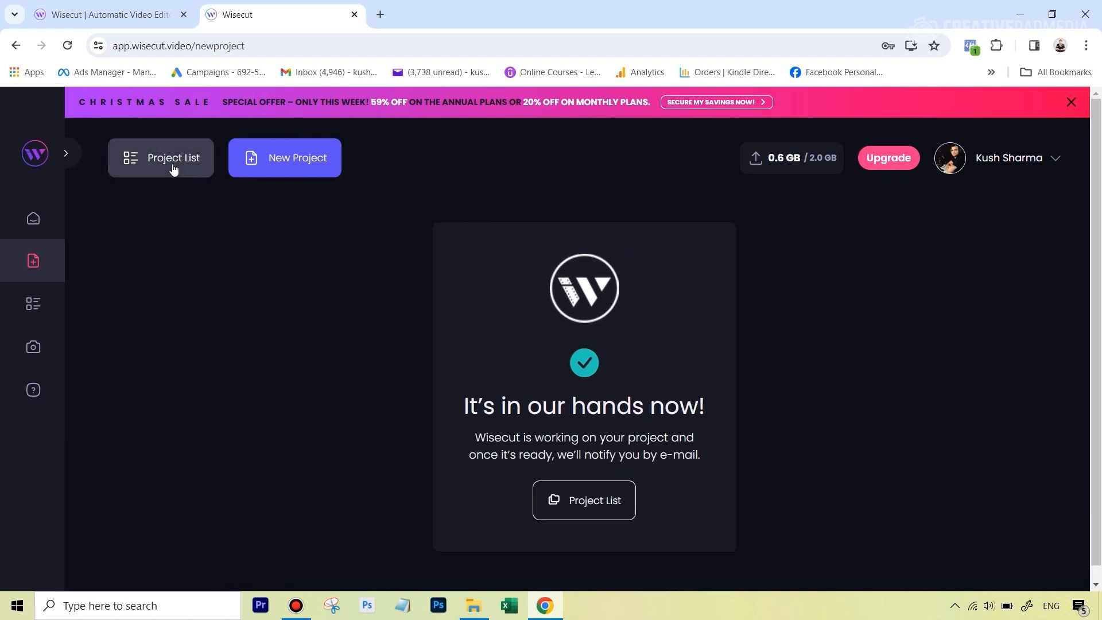
# Step: Open the existing Coffee1 project from the project list for editing in its storyboard
pyautogui.click(172, 164)
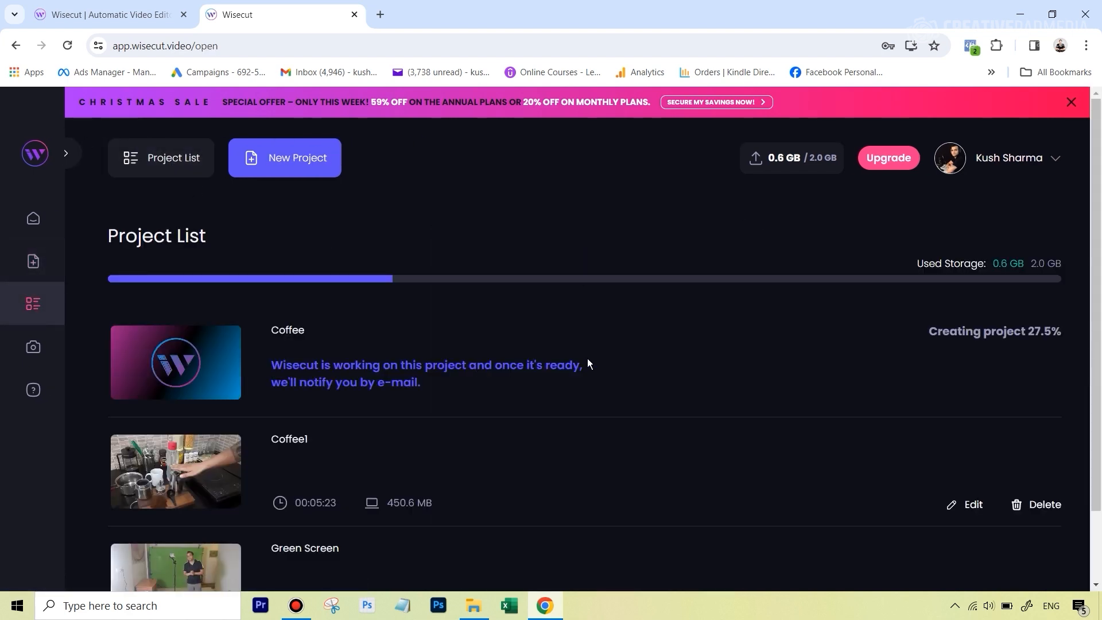
pyautogui.scroll(-2, 581, 388)
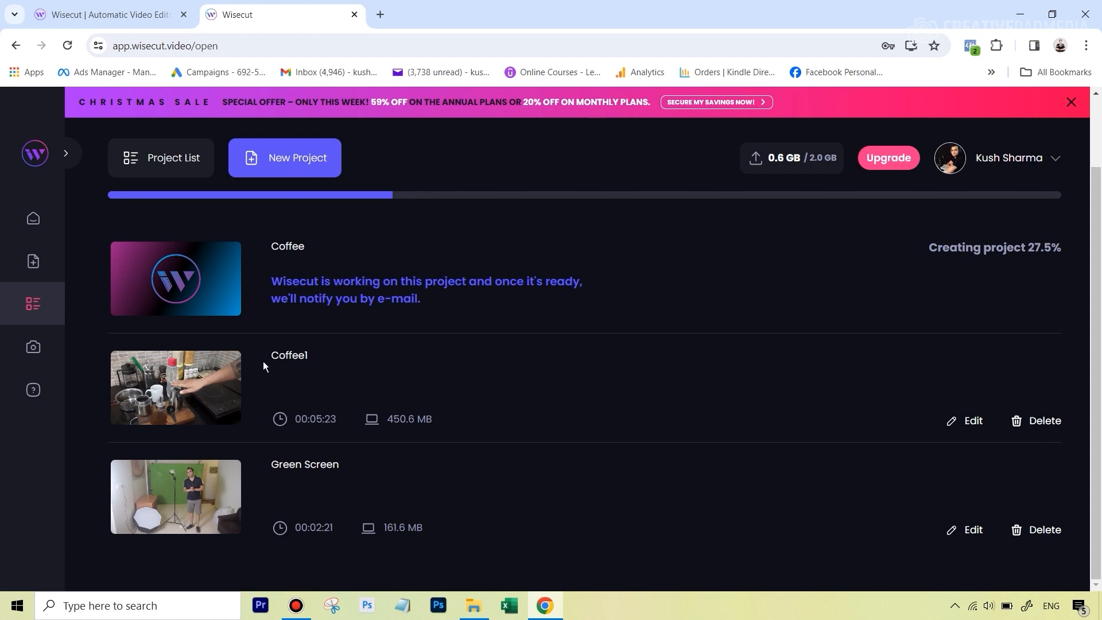
pyautogui.click(180, 398)
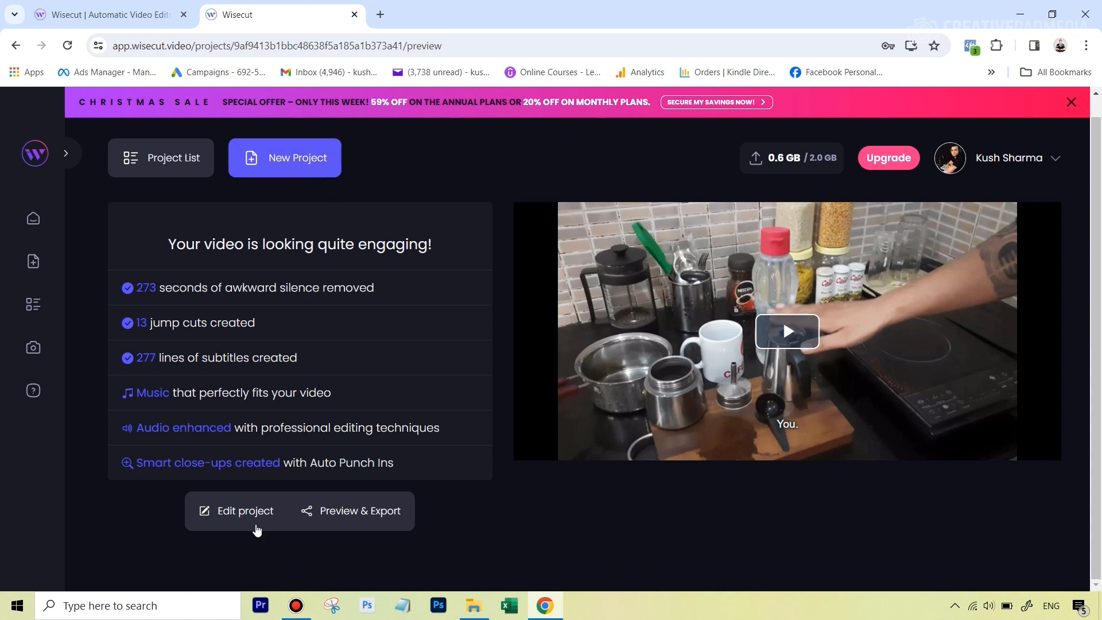
pyautogui.click(231, 520)
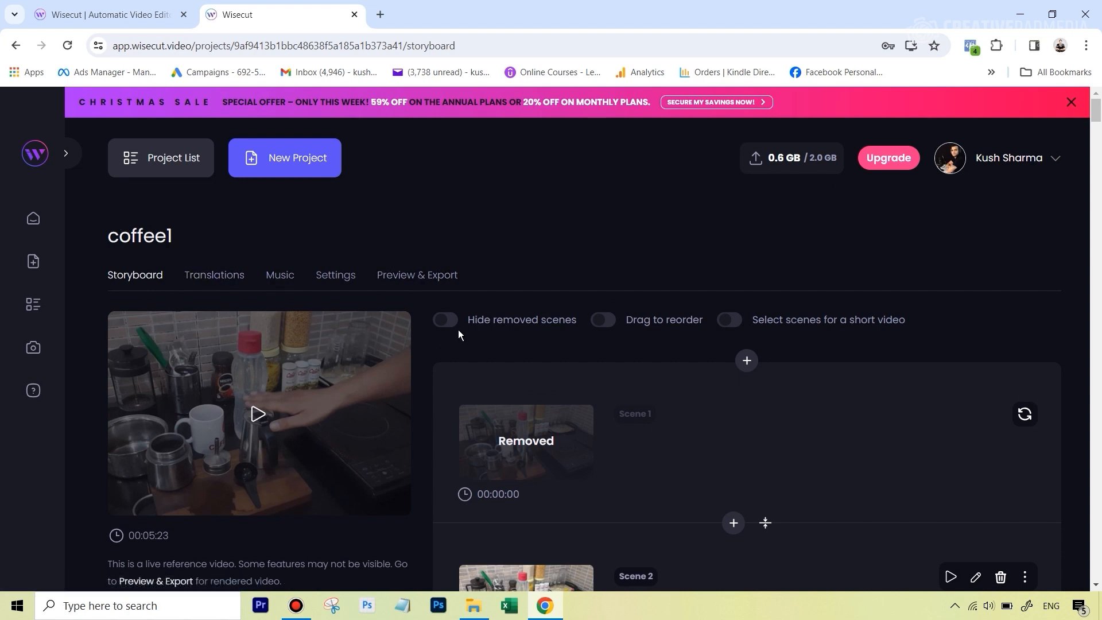
# Step: Examine the coffee1 storyboard, checking the kept and removed scenes, their transcripts and the scene display options
pyautogui.scroll(-1, 458, 329)
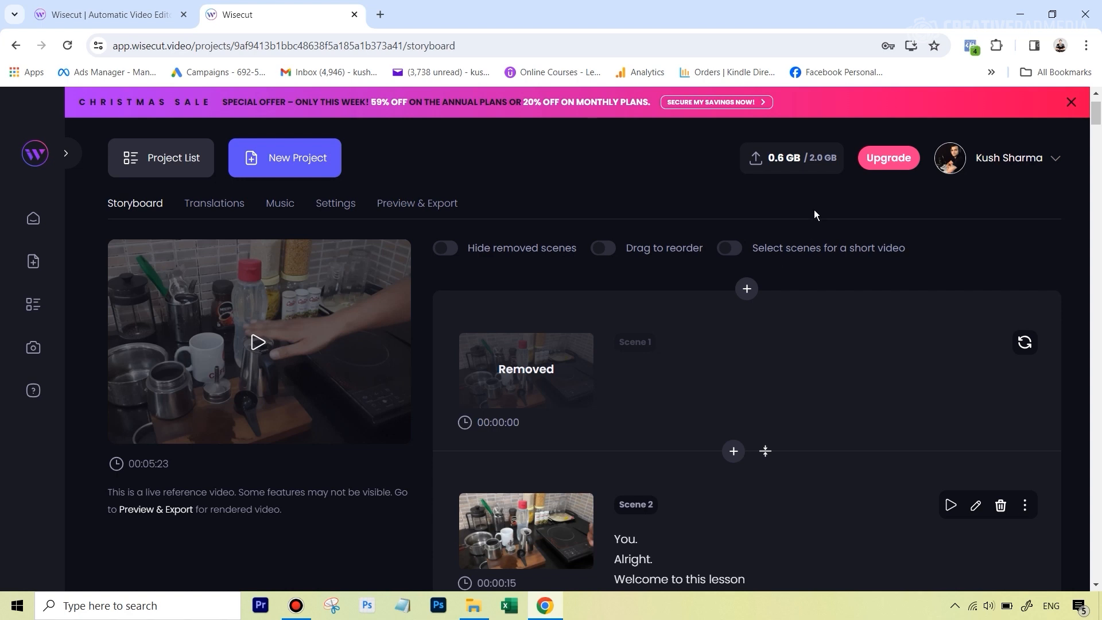
pyautogui.scroll(-8, 651, 248)
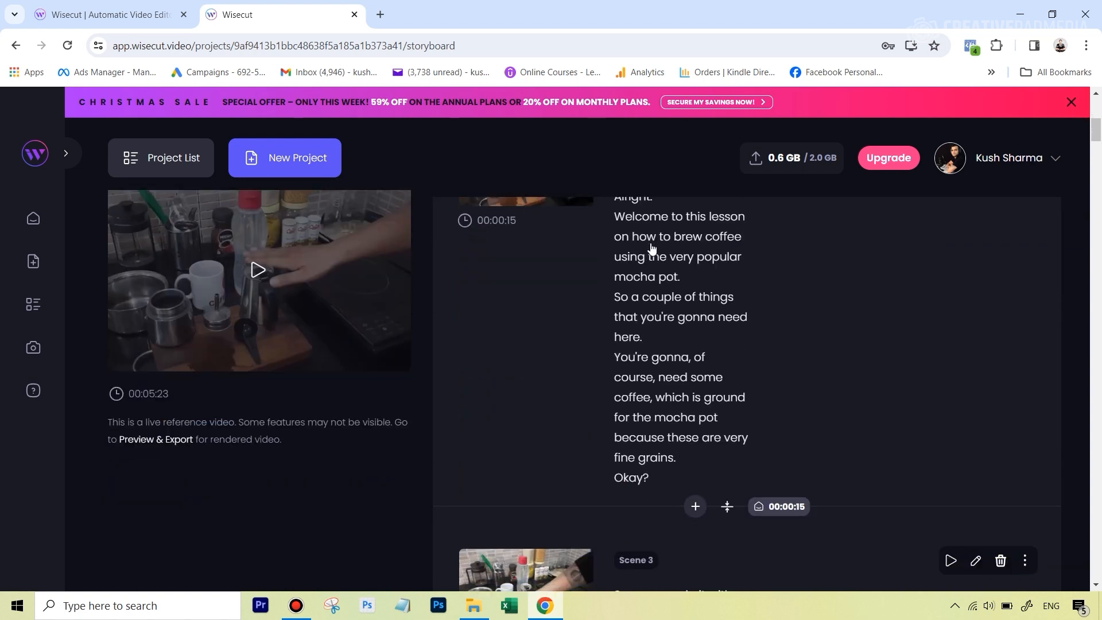
pyautogui.scroll(8, 665, 245)
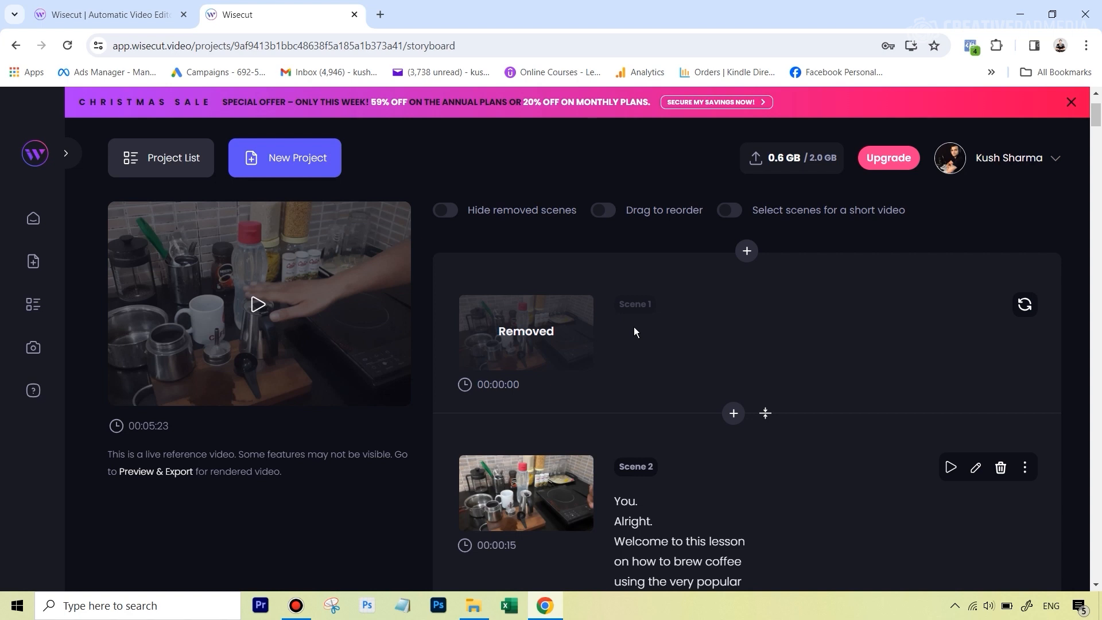
pyautogui.scroll(-8, 656, 359)
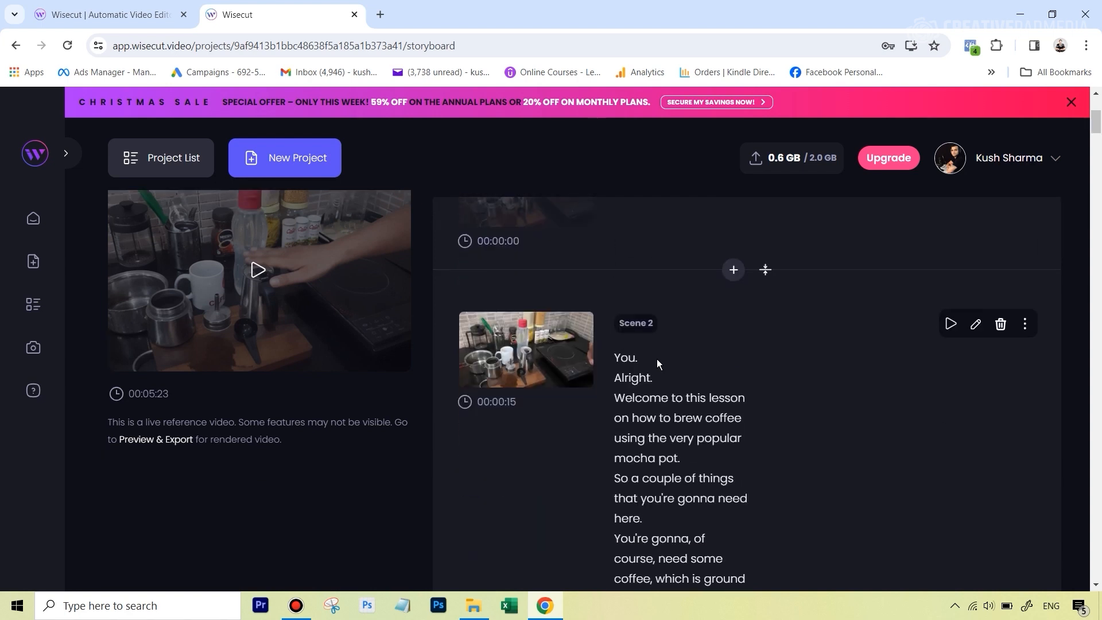
pyautogui.scroll(-3, 656, 359)
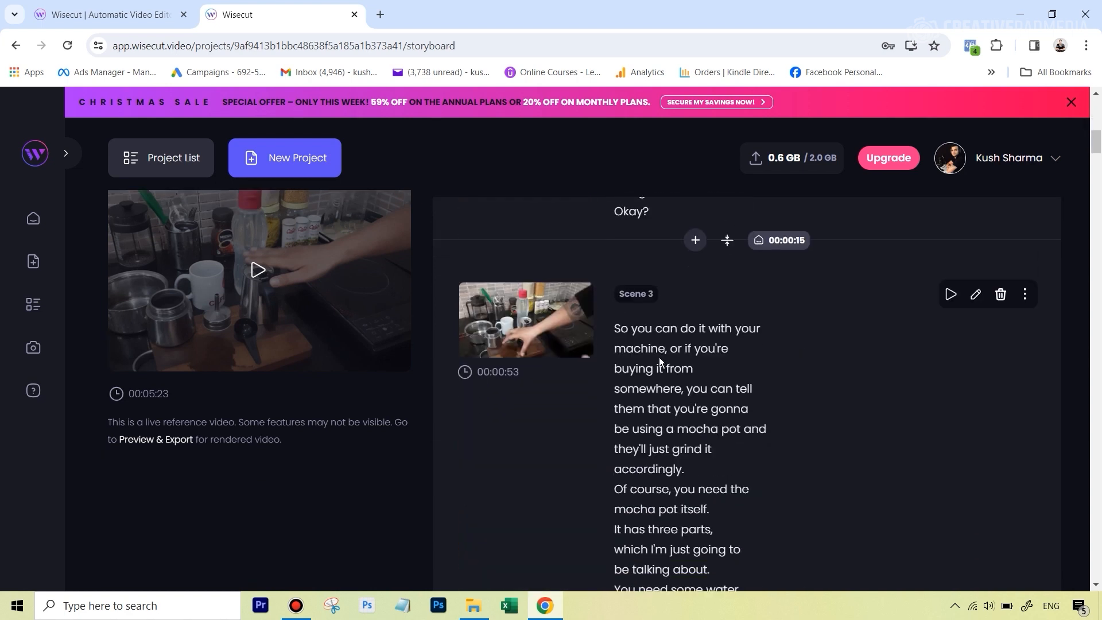
pyautogui.scroll(-3, 683, 344)
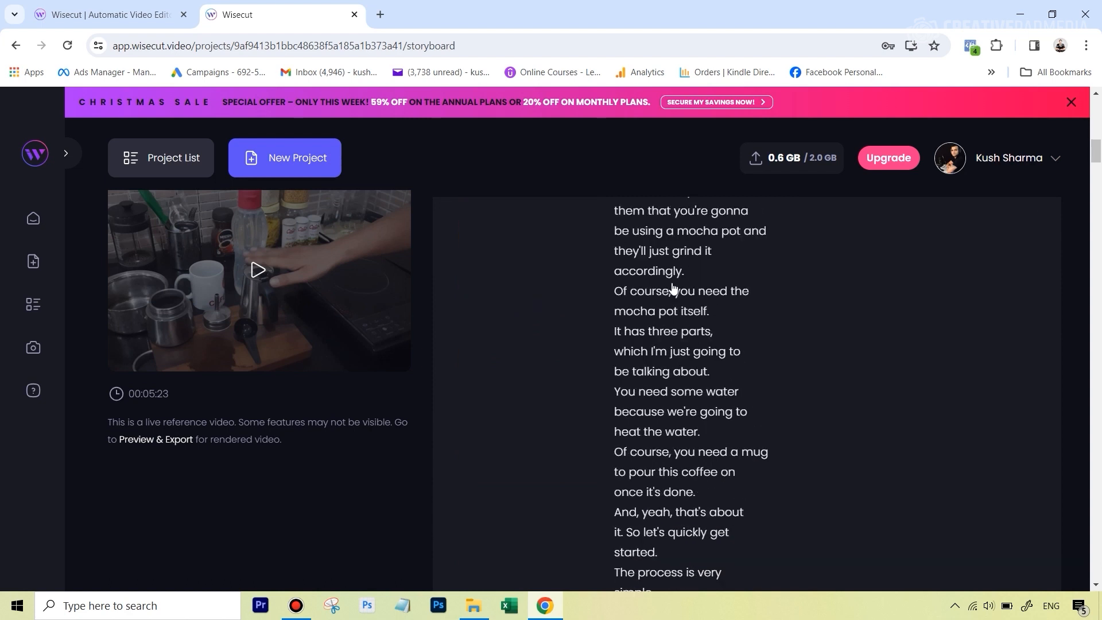
pyautogui.scroll(-3, 654, 359)
pyautogui.scroll(-10, 681, 343)
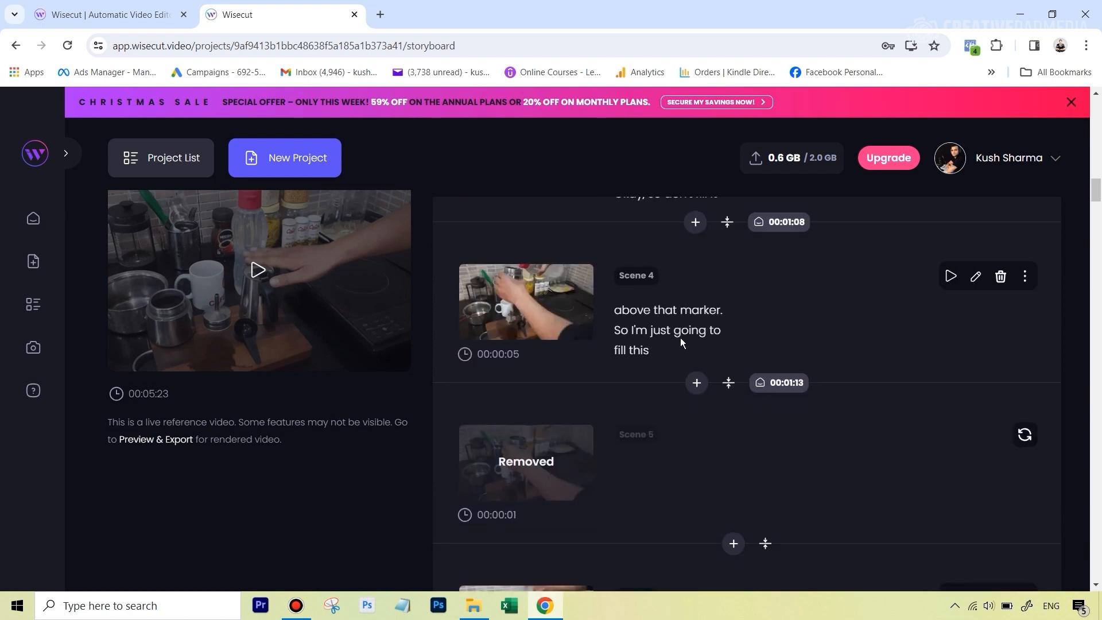
pyautogui.scroll(-1, 681, 343)
pyautogui.scroll(2, 682, 328)
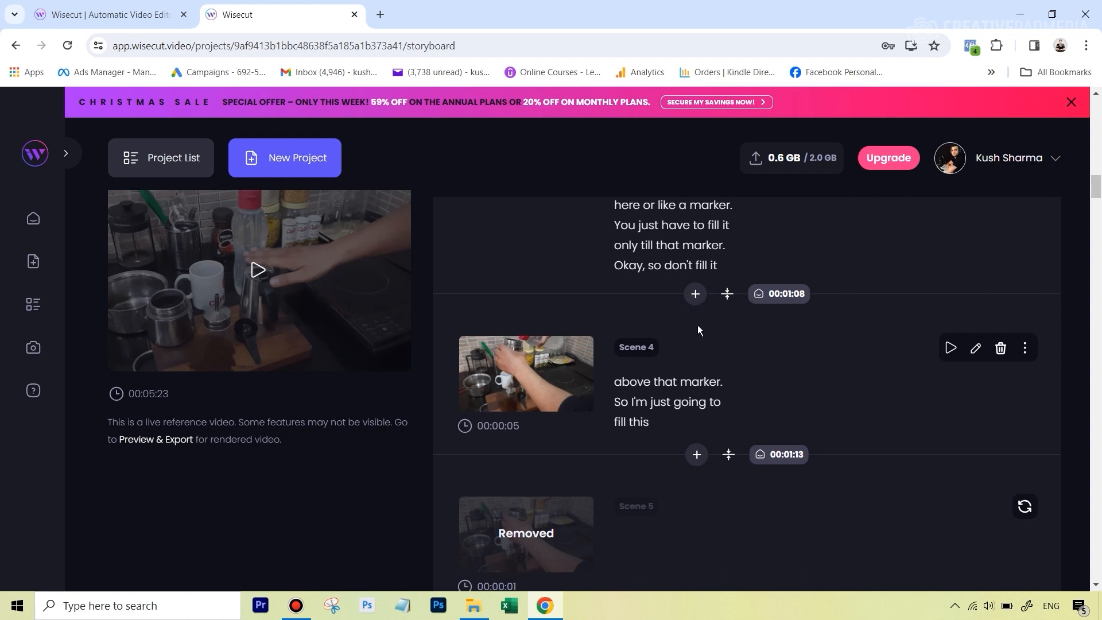
pyautogui.scroll(-1, 656, 346)
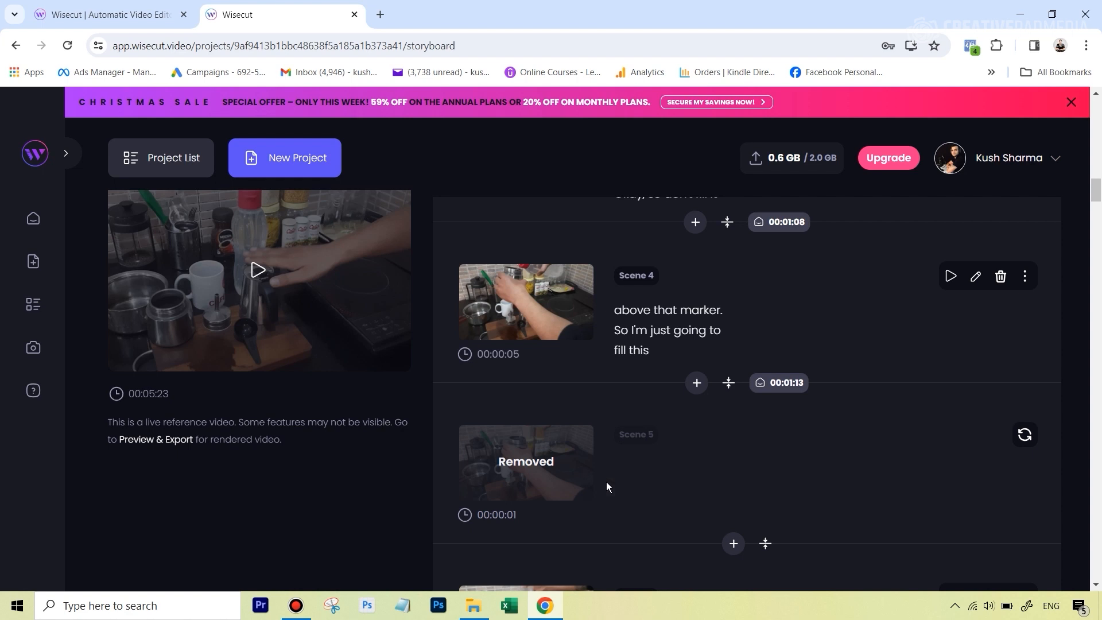
pyautogui.scroll(-3, 606, 481)
pyautogui.scroll(1, 1003, 481)
pyautogui.scroll(-5, 995, 475)
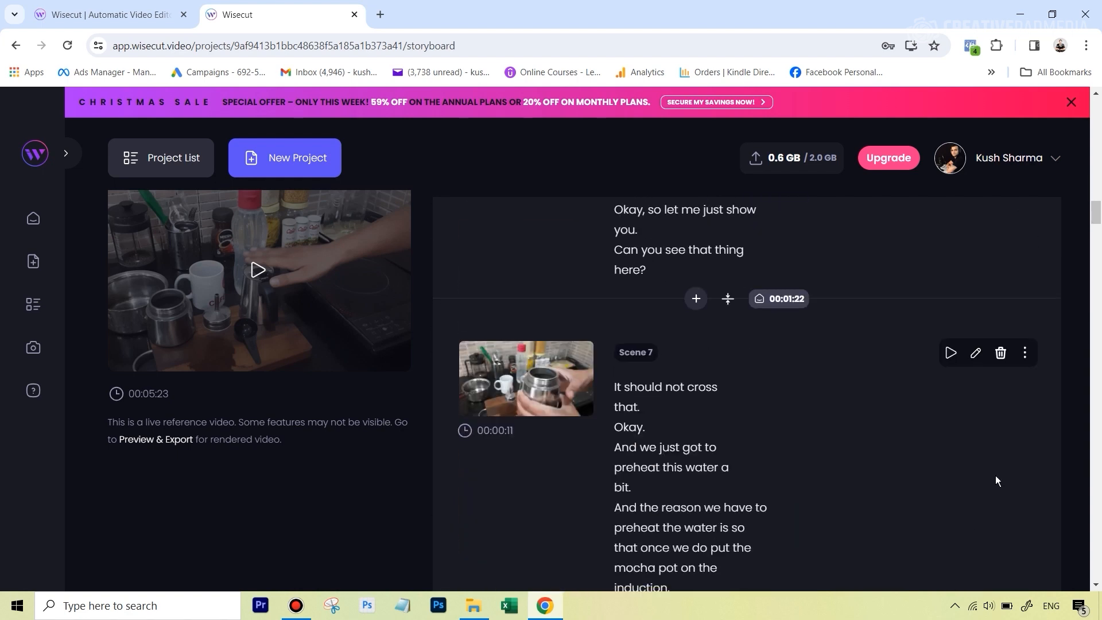
pyautogui.scroll(-20, 995, 475)
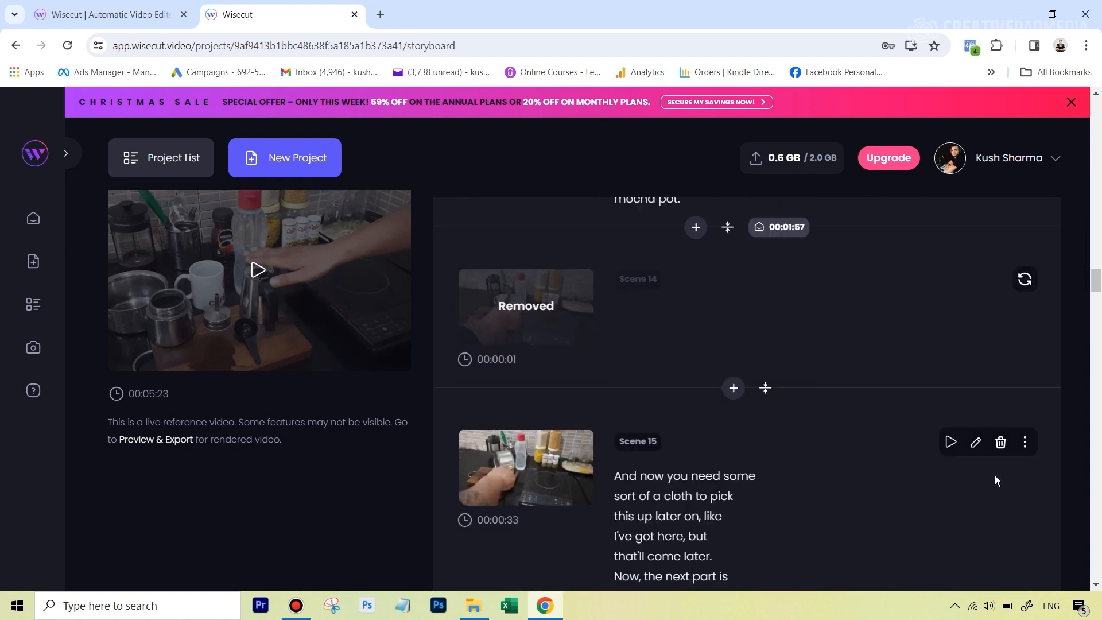
pyautogui.scroll(-6, 996, 481)
pyautogui.moveTo(1097, 297); pyautogui.dragTo(1098, 102)
pyautogui.scroll(-3, 874, 359)
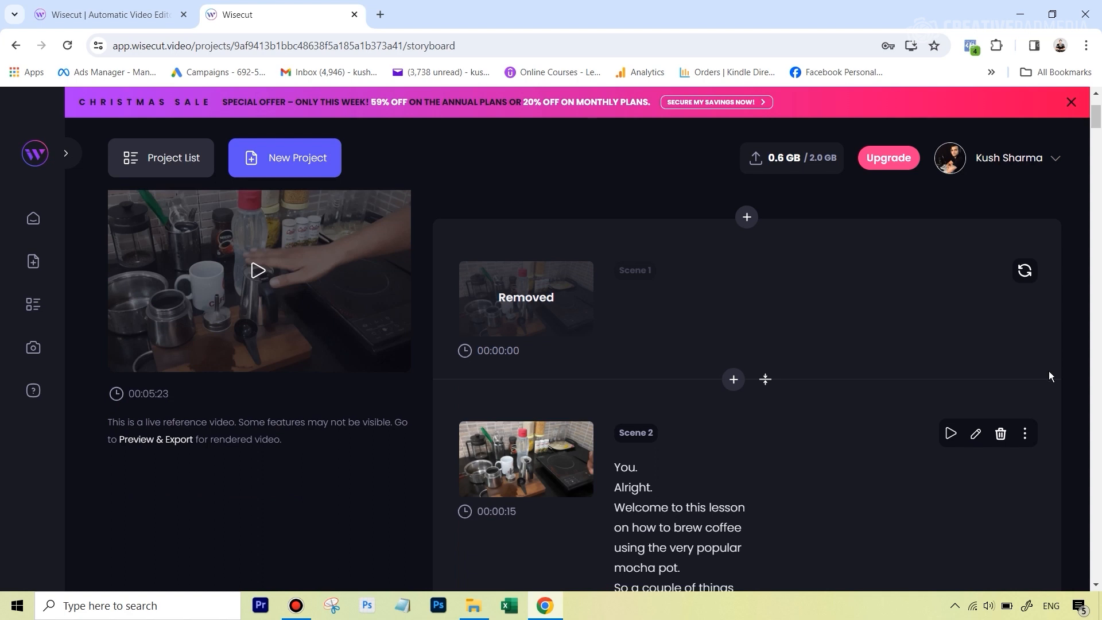
pyautogui.scroll(-3, 1048, 370)
pyautogui.moveTo(1097, 124); pyautogui.dragTo(1093, 228)
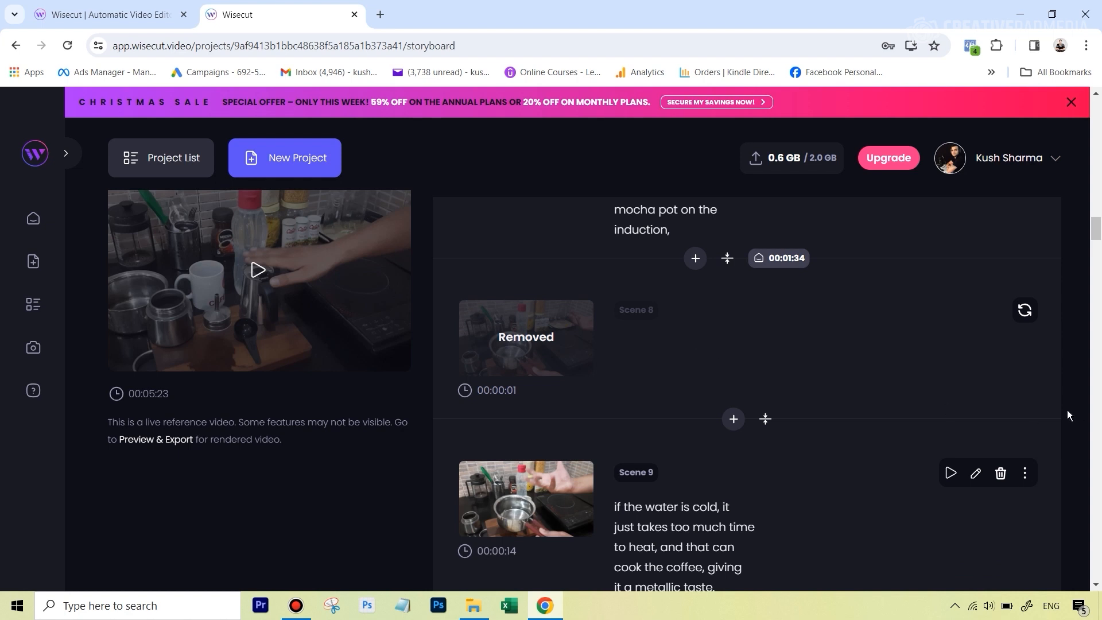
pyautogui.scroll(15, 177, 189)
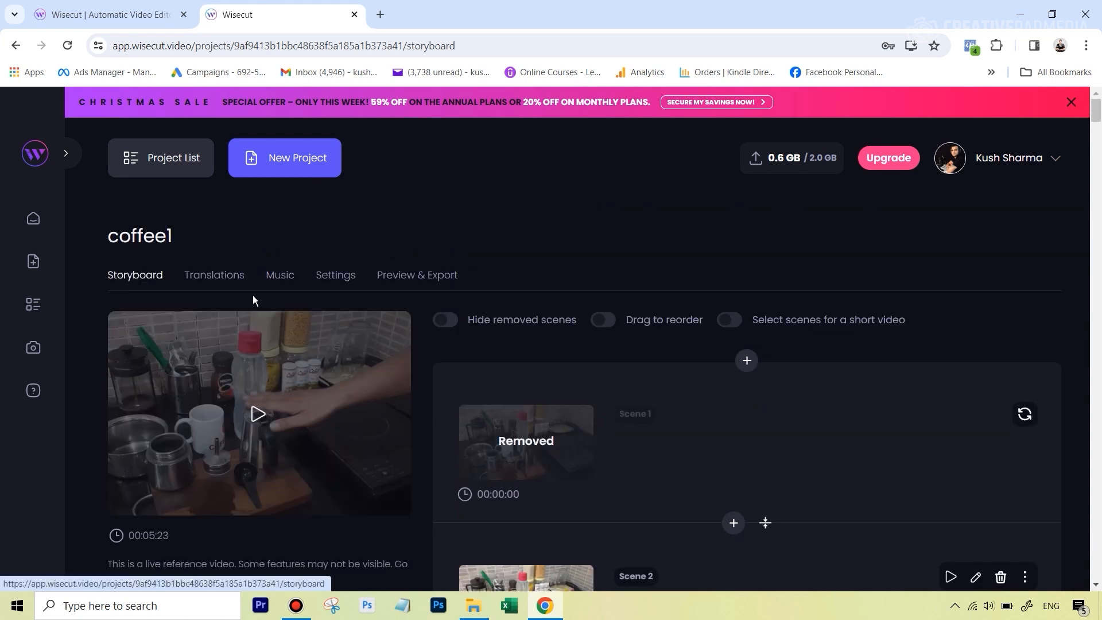
pyautogui.scroll(-3, 983, 398)
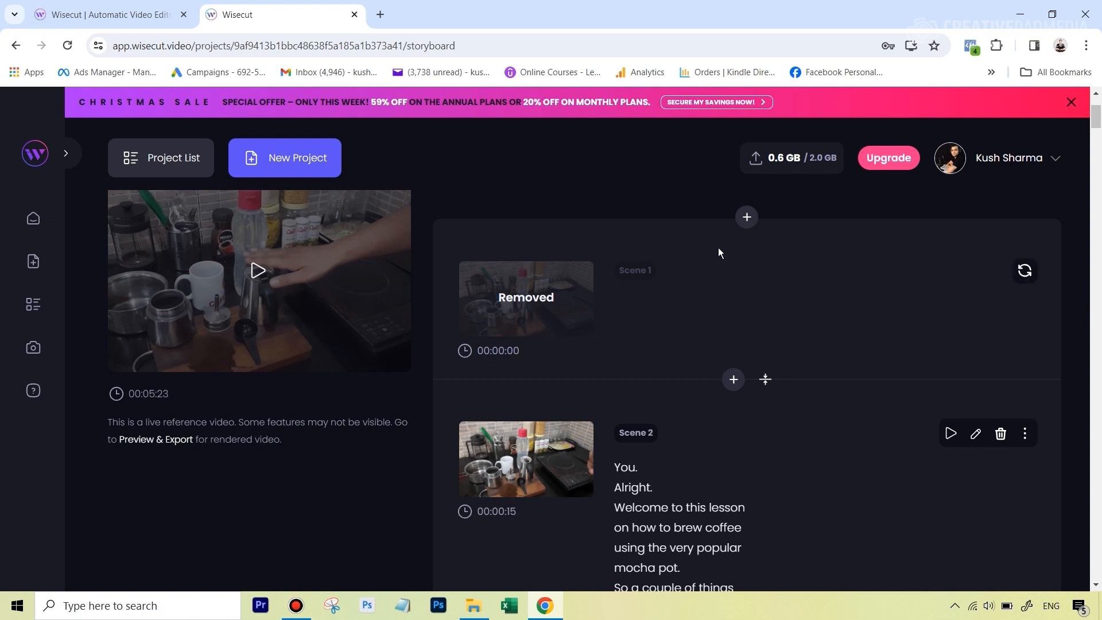
pyautogui.scroll(3, 464, 194)
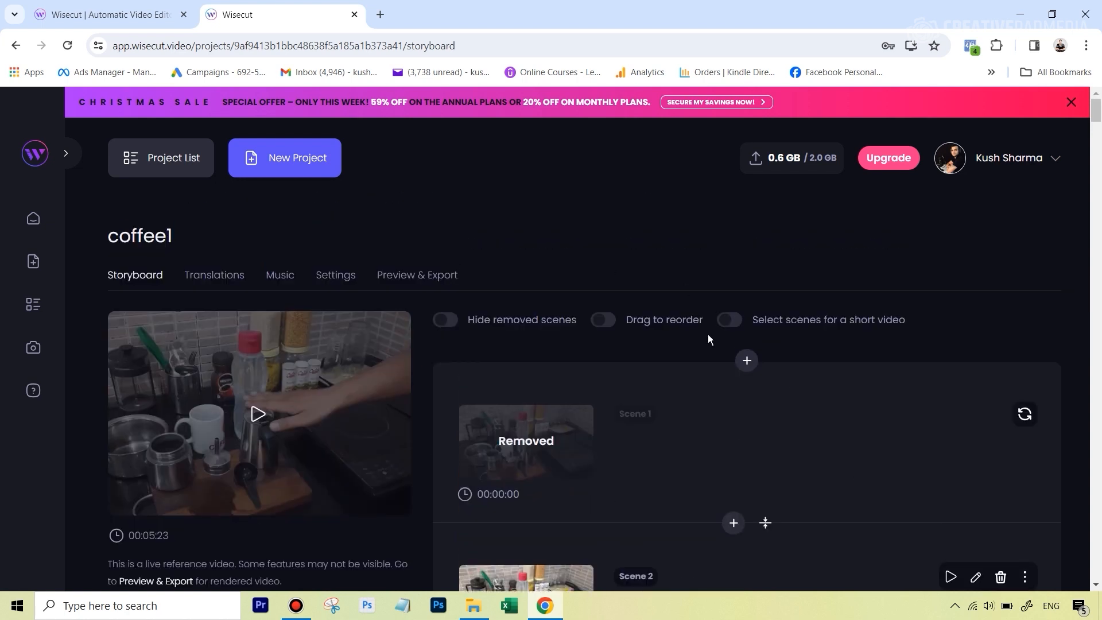
pyautogui.scroll(-3, 652, 456)
pyautogui.scroll(3, 698, 353)
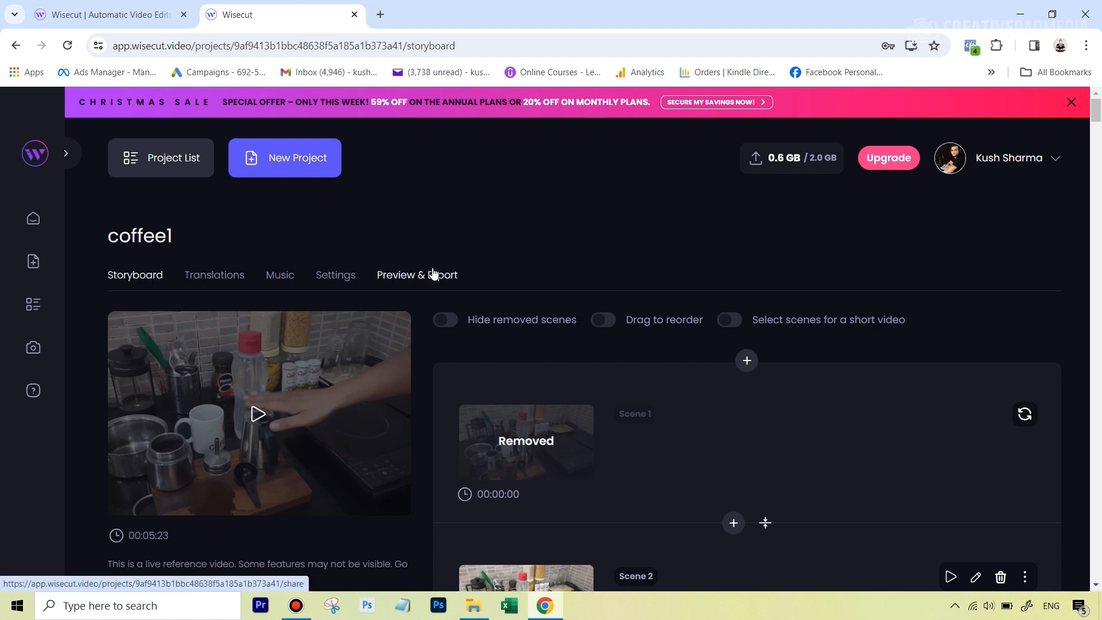
# Step: Review the available translation languages and the background music songs offered for the coffee1 project
pyautogui.click(205, 285)
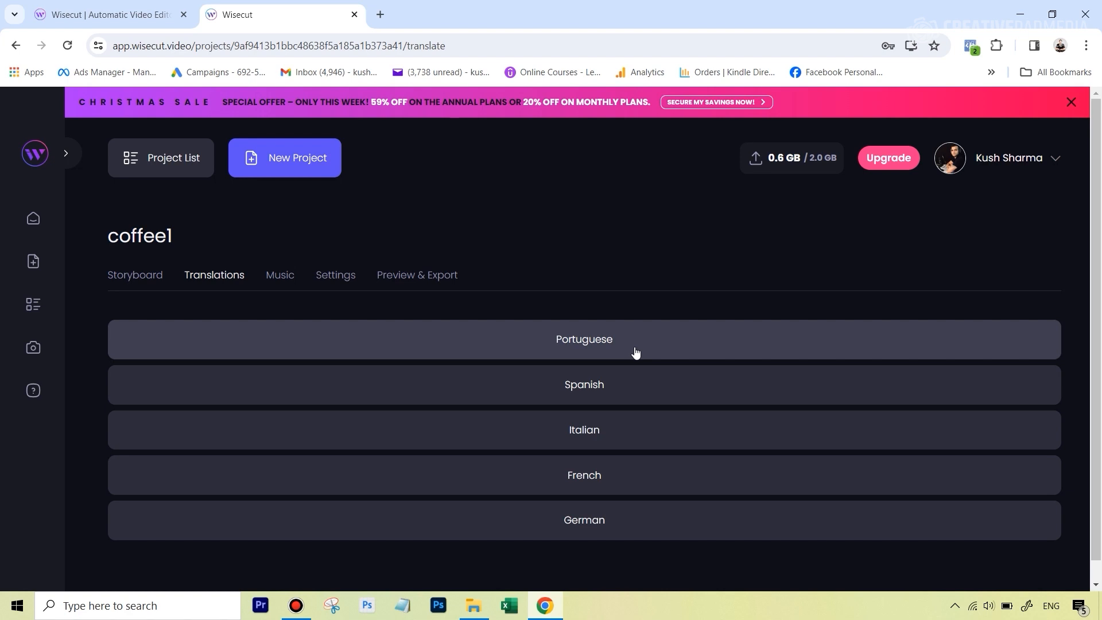
pyautogui.click(286, 276)
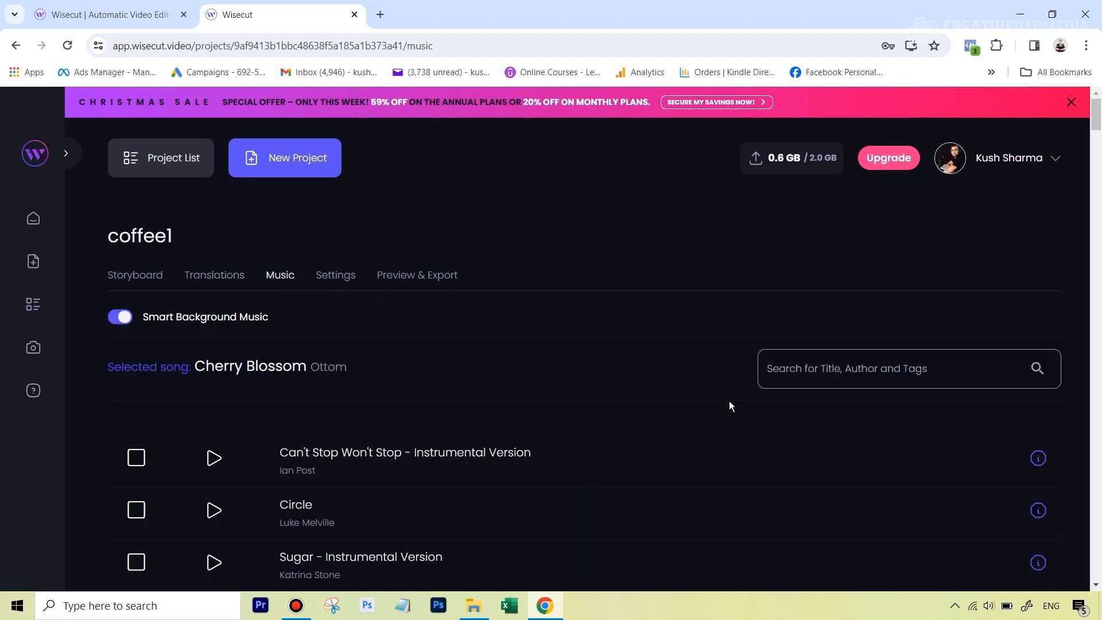
pyautogui.scroll(-1, 383, 383)
pyautogui.scroll(1, 382, 384)
pyautogui.scroll(-3, 346, 377)
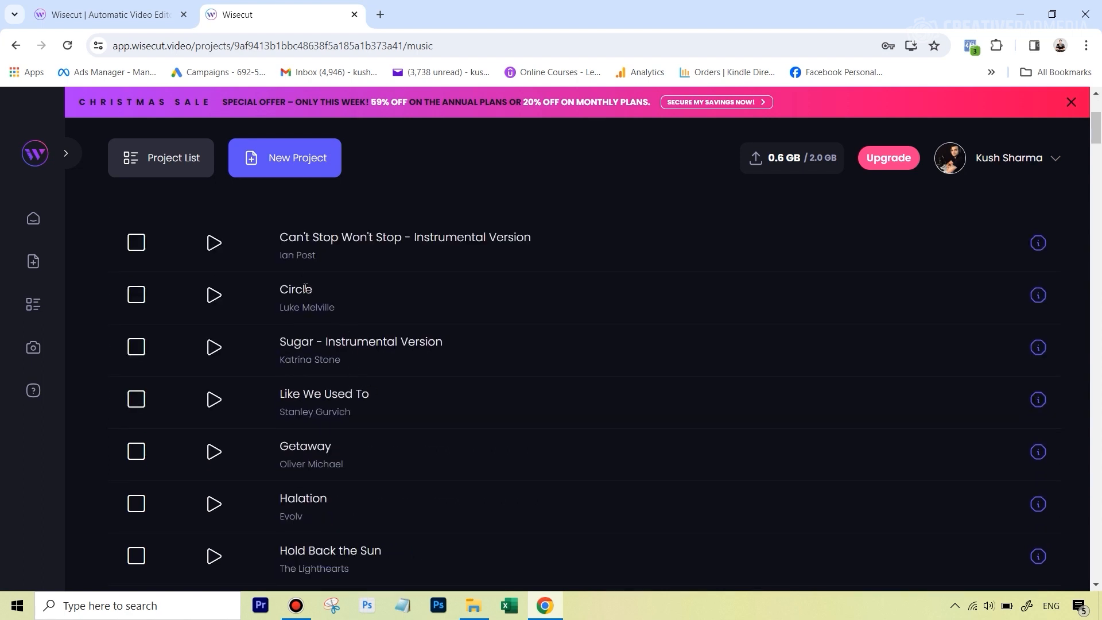
pyautogui.scroll(3, 361, 542)
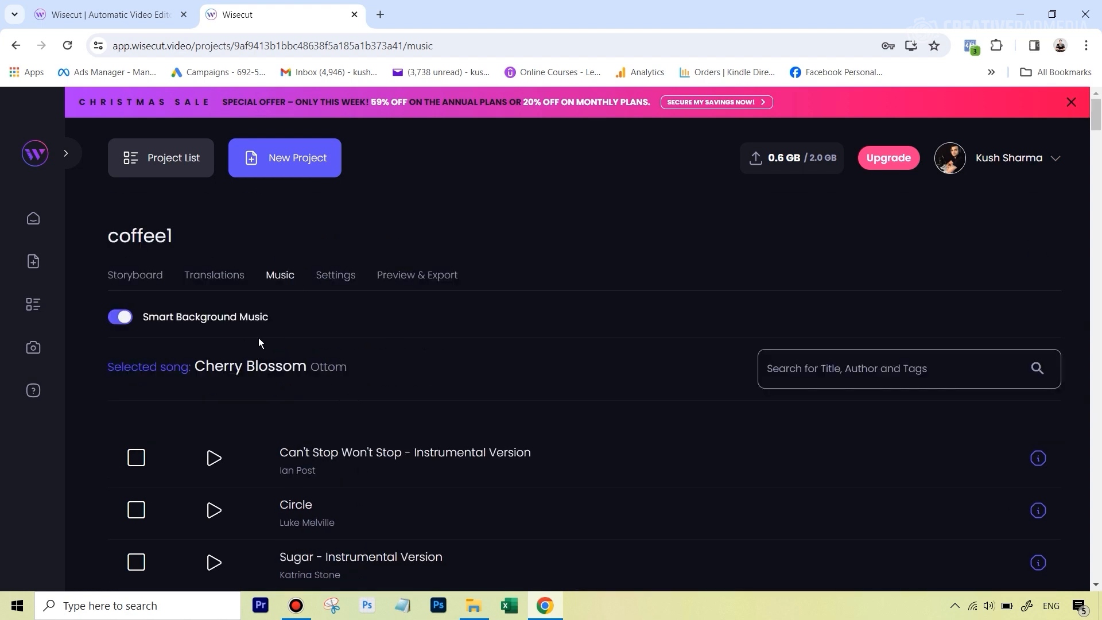
# Step: Examine the project's settings, from the Wisecut features and footage audio to the voice enhancers and subtitle styling
pyautogui.click(350, 281)
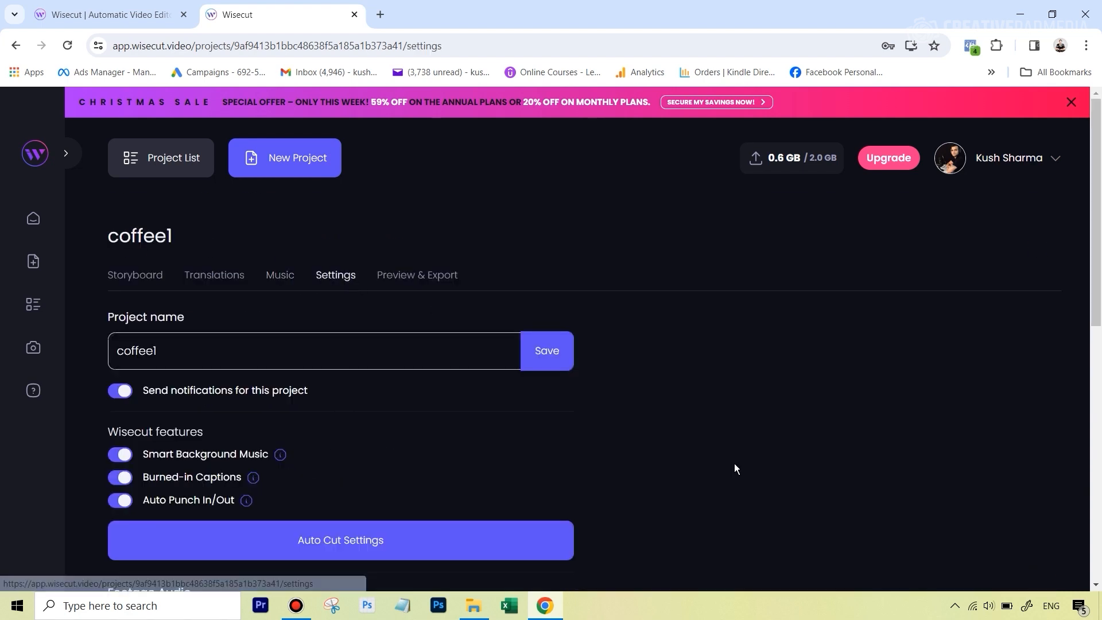
pyautogui.scroll(-2, 734, 464)
pyautogui.scroll(1, 735, 464)
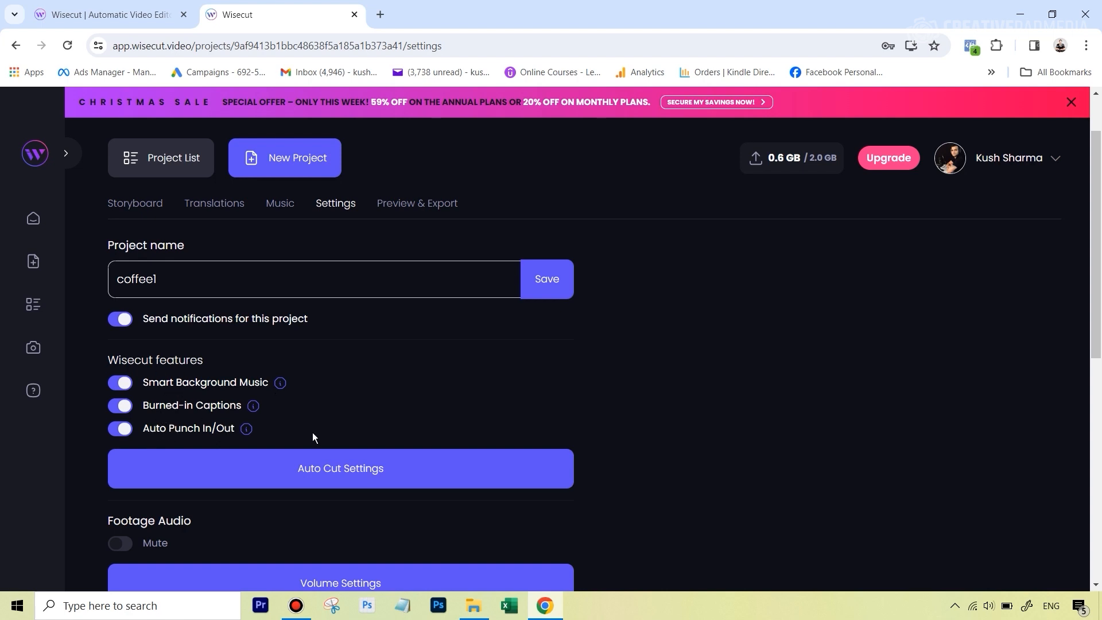
pyautogui.scroll(-1, 202, 387)
pyautogui.scroll(-2, 500, 427)
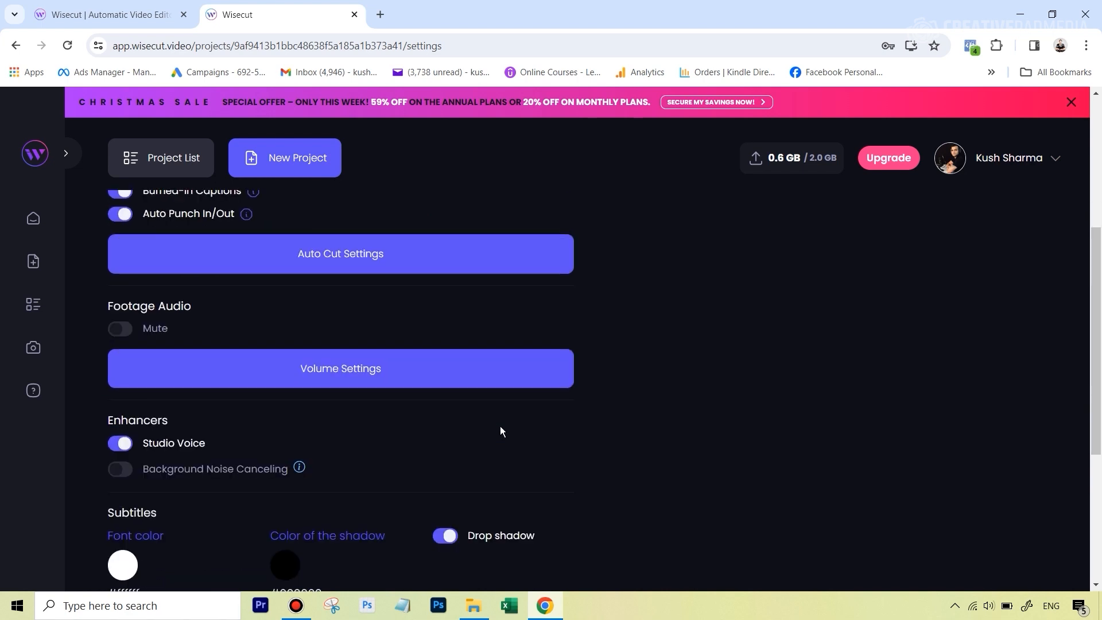
pyautogui.scroll(-1, 501, 432)
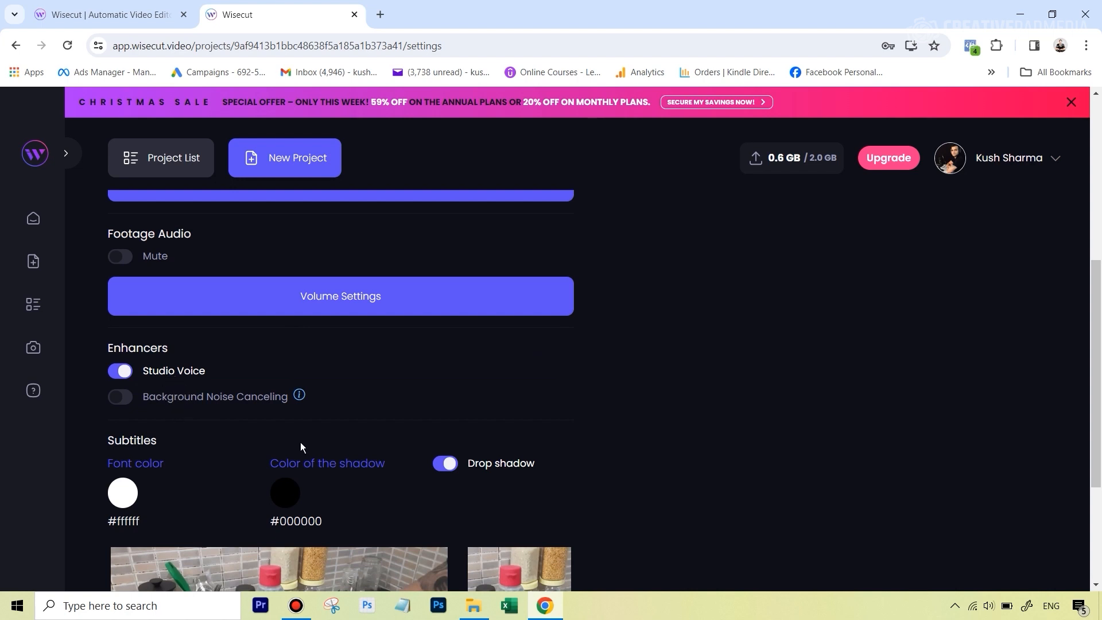
pyautogui.scroll(-3, 317, 345)
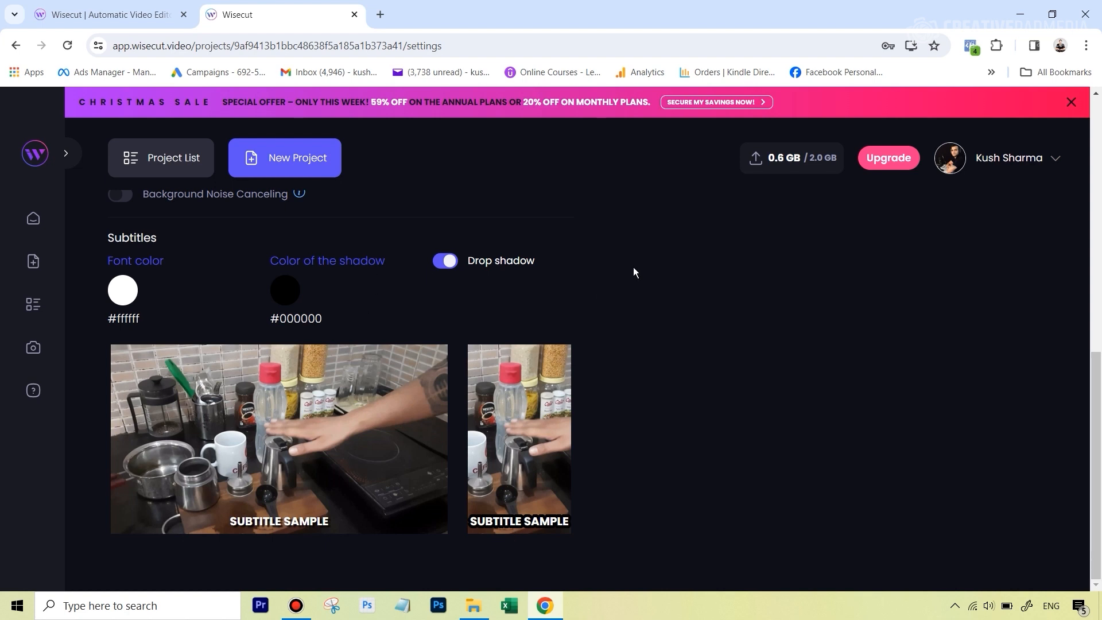
pyautogui.scroll(15, 633, 272)
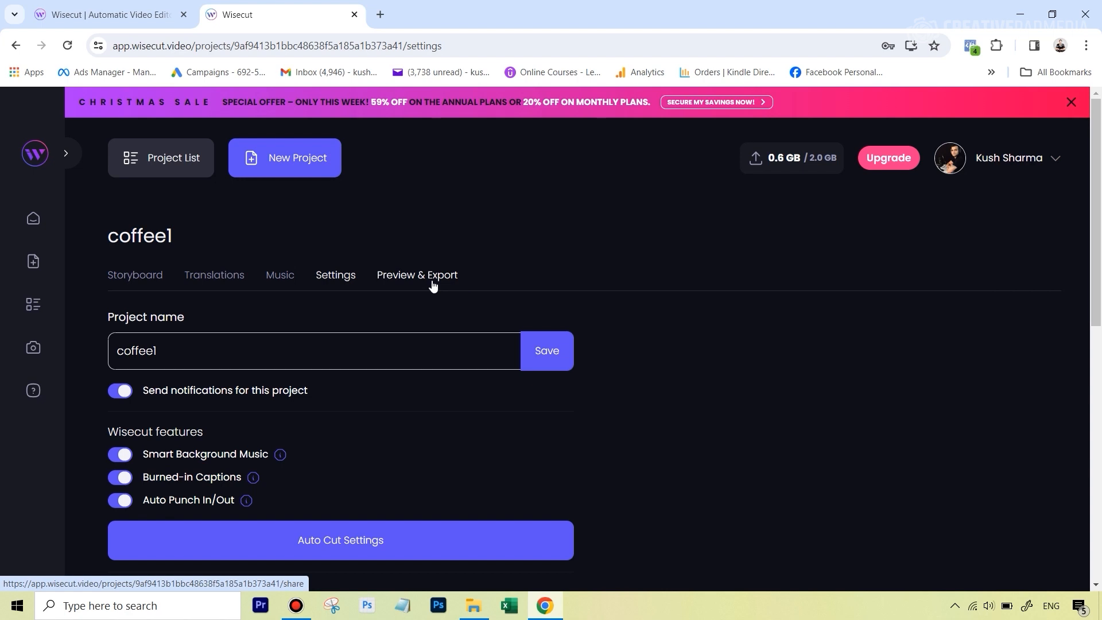
# Step: Open the project's preview and export page and play the opening part of the edited video, pausing between passages
pyautogui.click(433, 287)
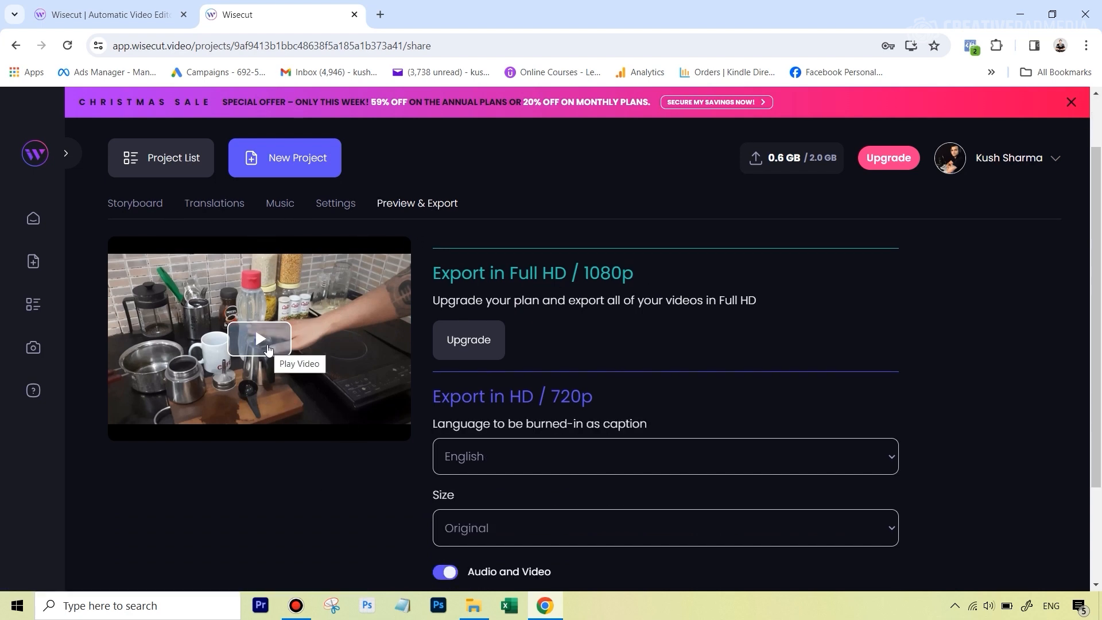
pyautogui.click(268, 347)
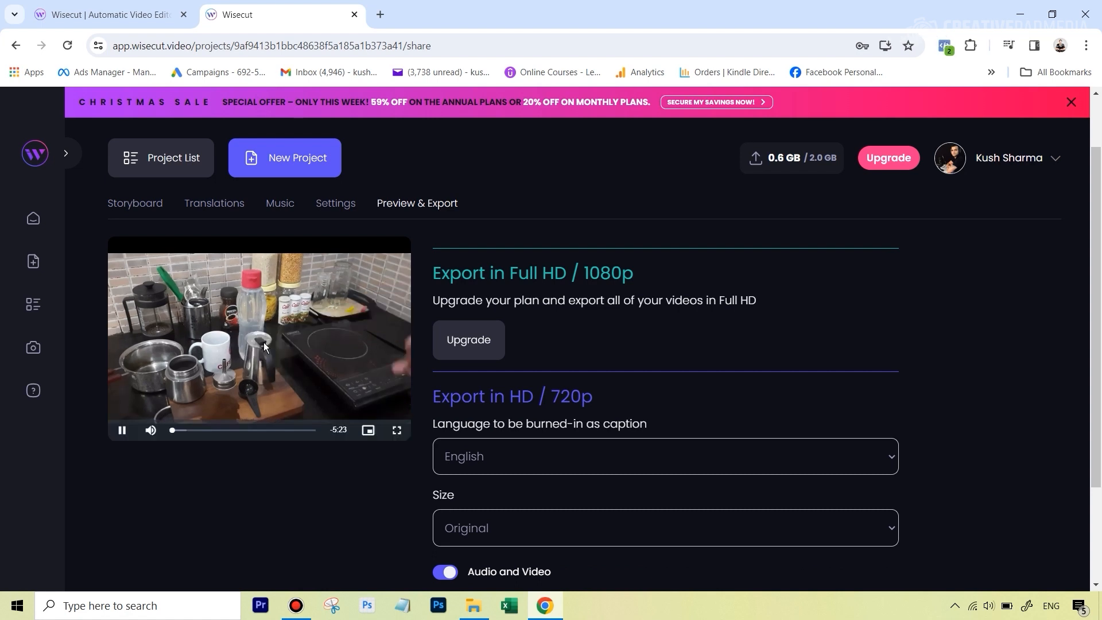
pyautogui.click(124, 431)
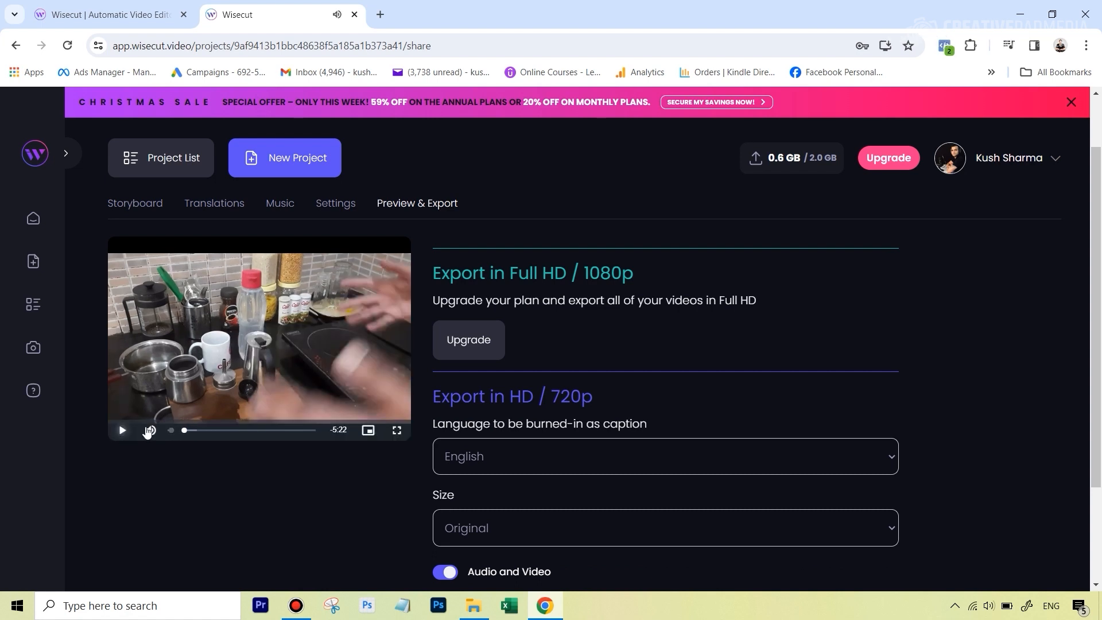
pyautogui.doubleClick(339, 430)
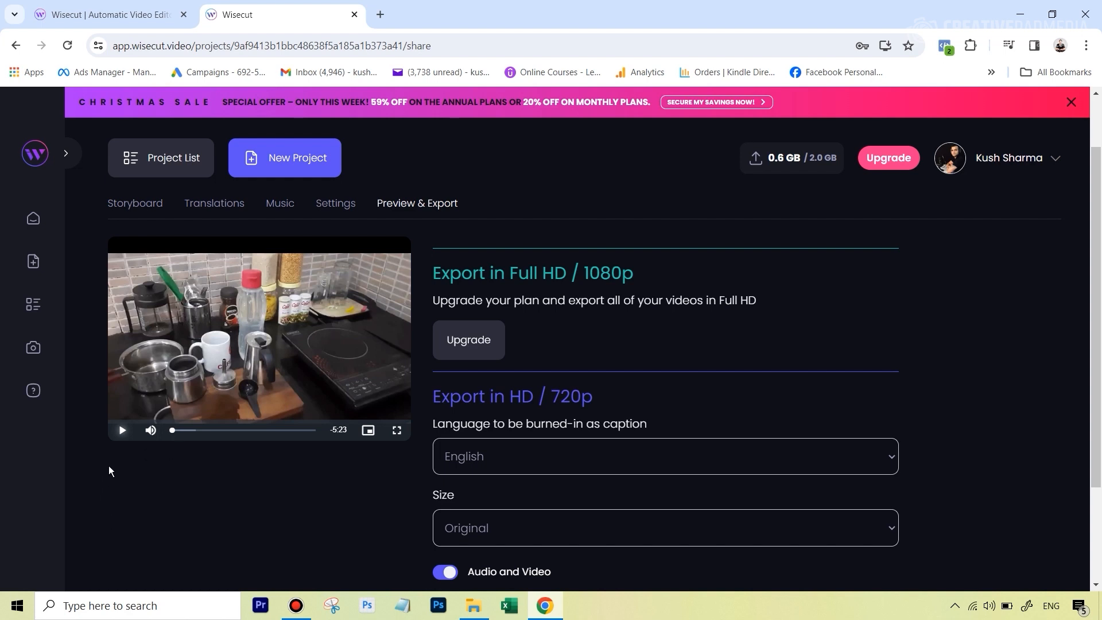
pyautogui.click(122, 431)
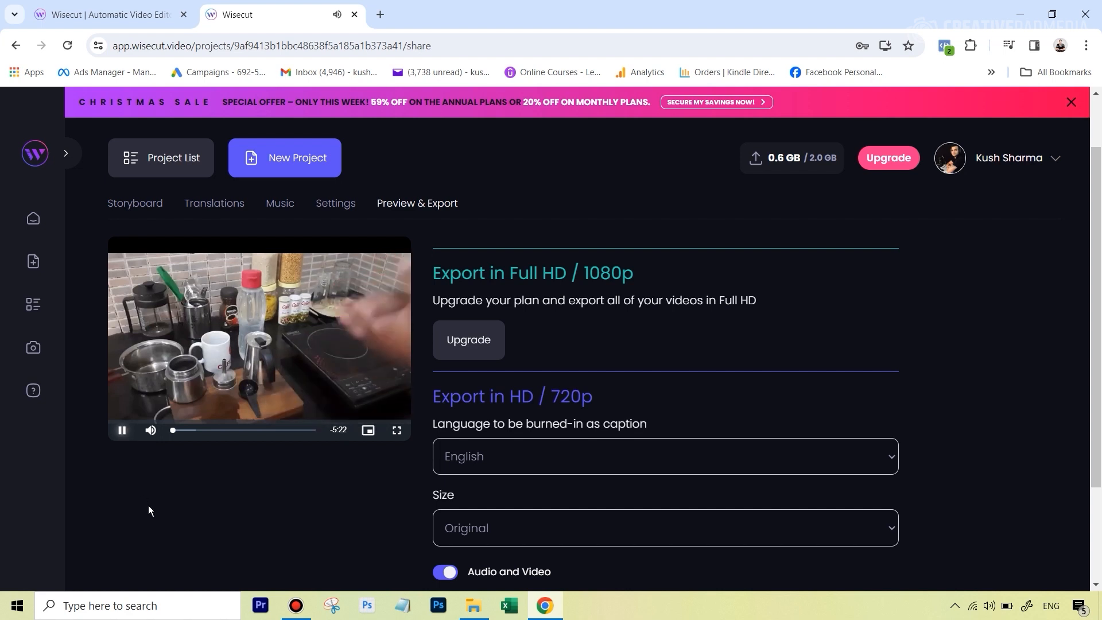
pyautogui.click(123, 431)
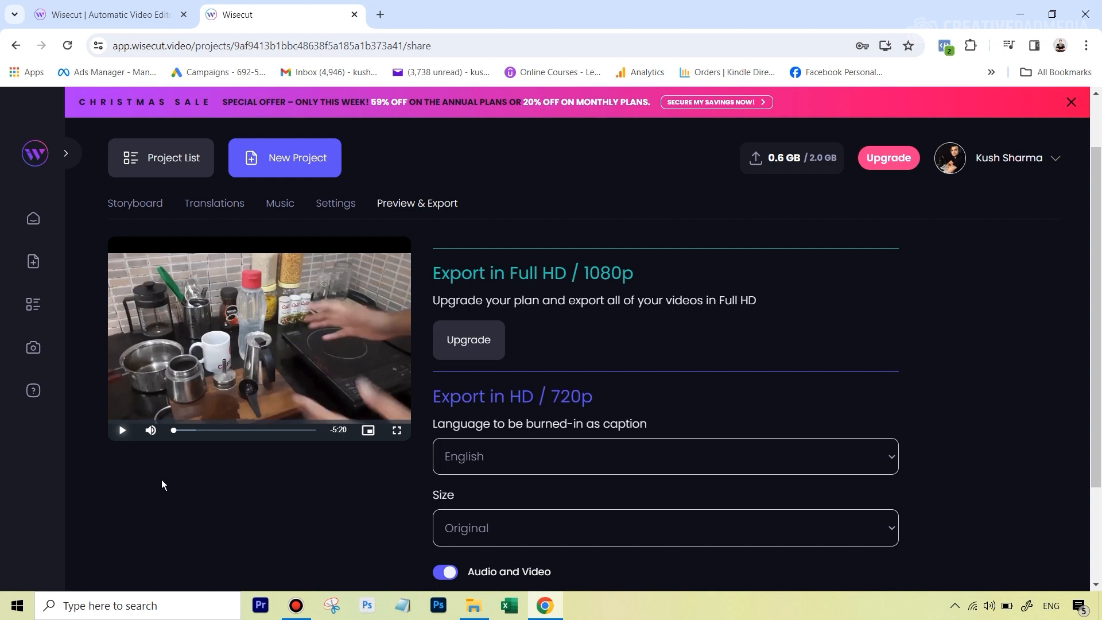
pyautogui.click(122, 430)
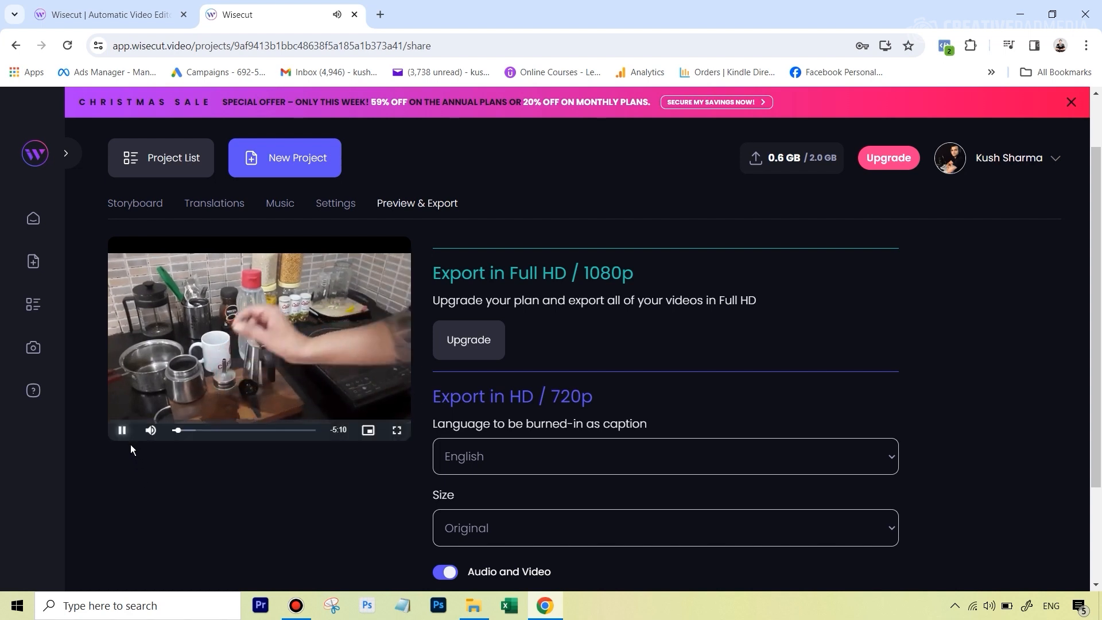
pyautogui.click(122, 432)
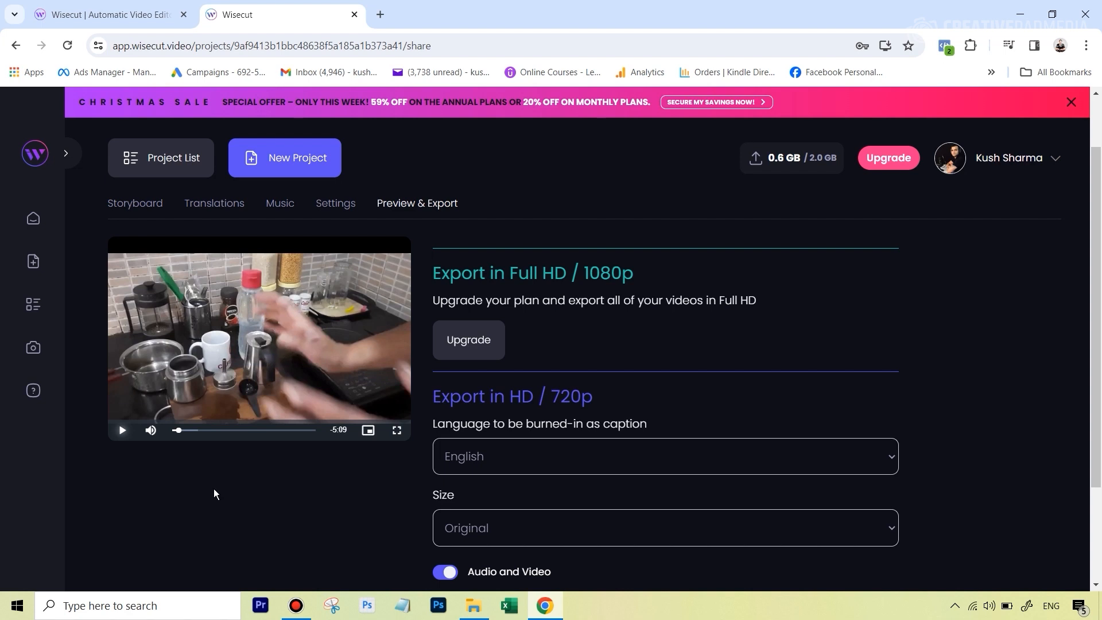
pyautogui.click(122, 430)
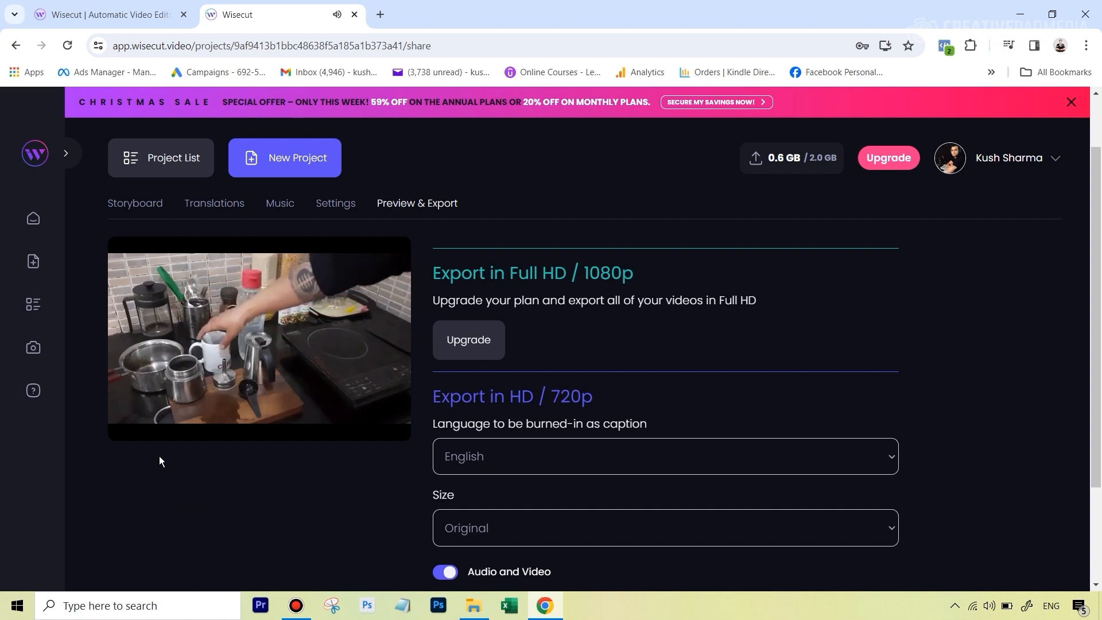
pyautogui.click(123, 430)
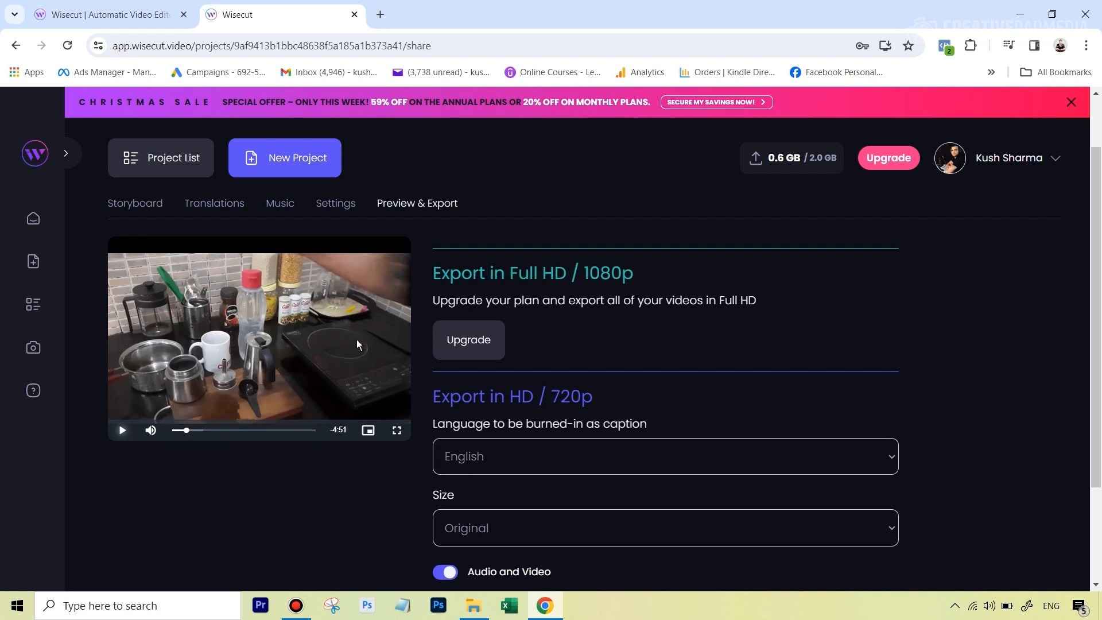
# Step: Skip the preview ahead to 0:53 and on to about 1:35, play the water-heating section, and pause it
pyautogui.click(199, 434)
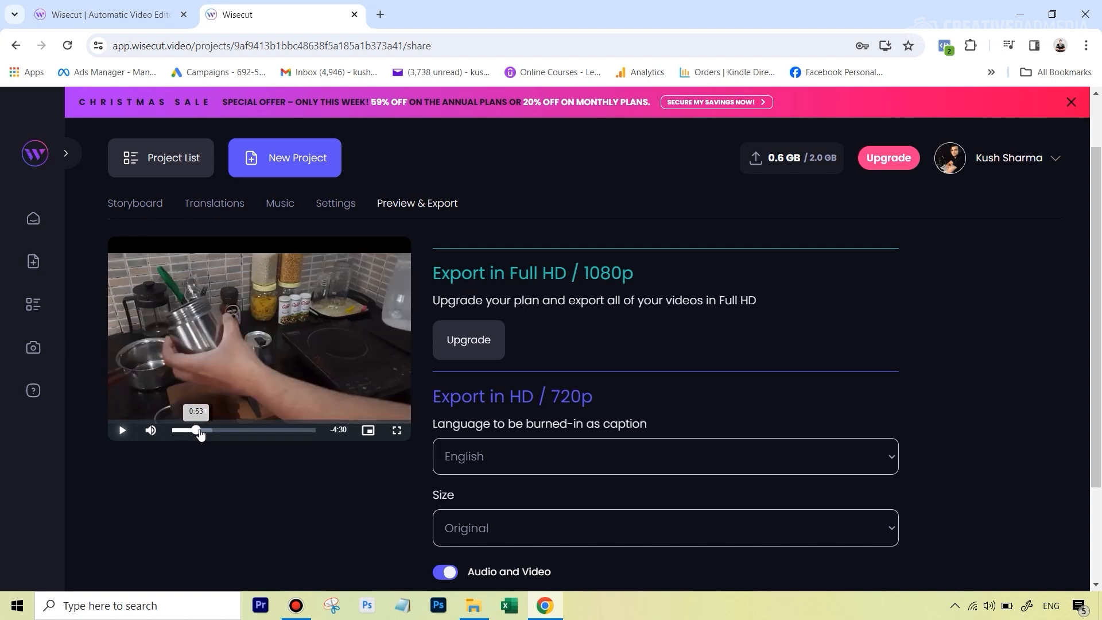
pyautogui.moveTo(202, 435); pyautogui.dragTo(216, 432)
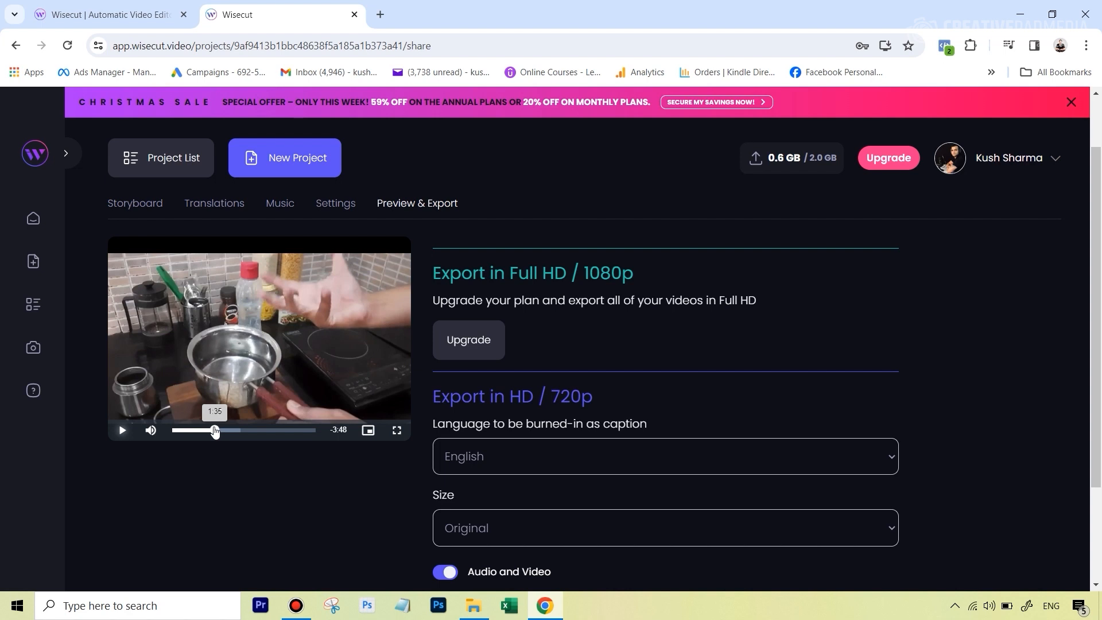
pyautogui.click(128, 435)
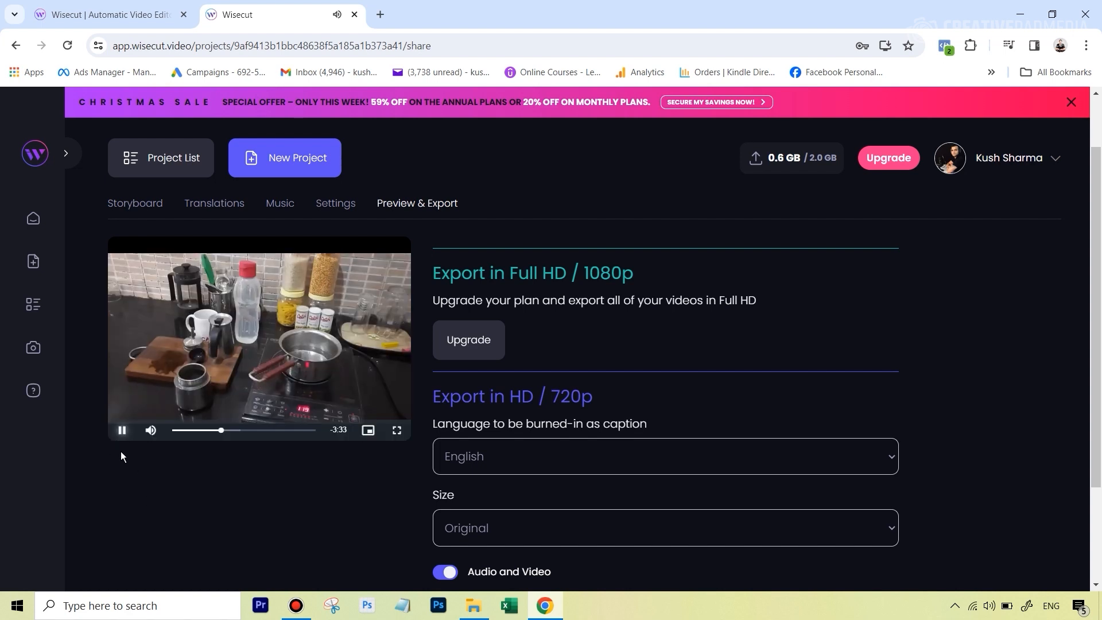
pyautogui.click(122, 430)
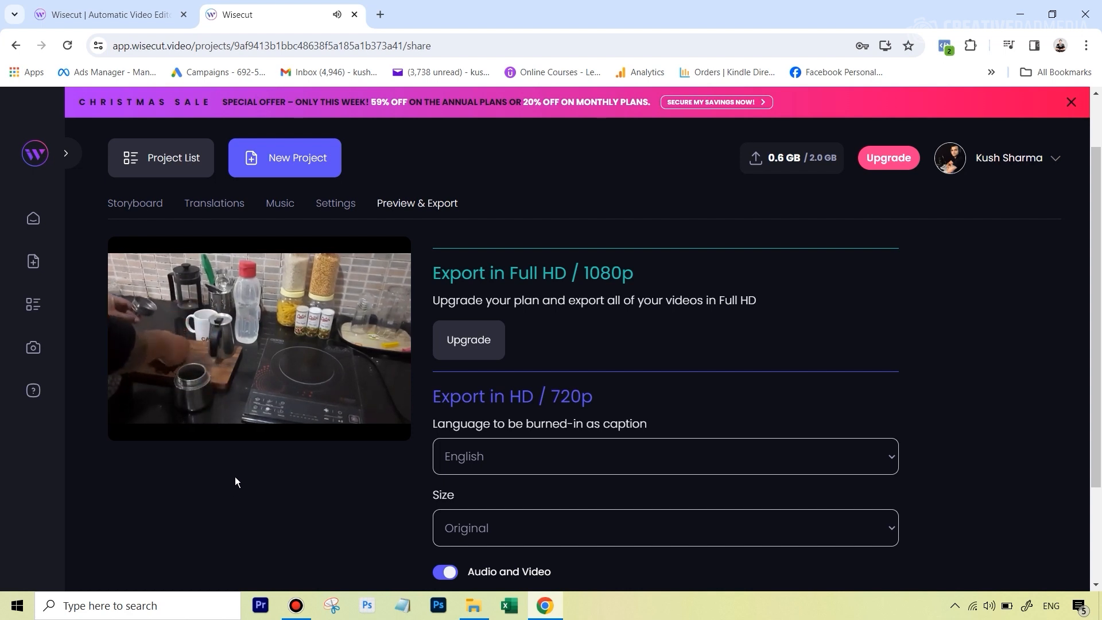
pyautogui.click(123, 430)
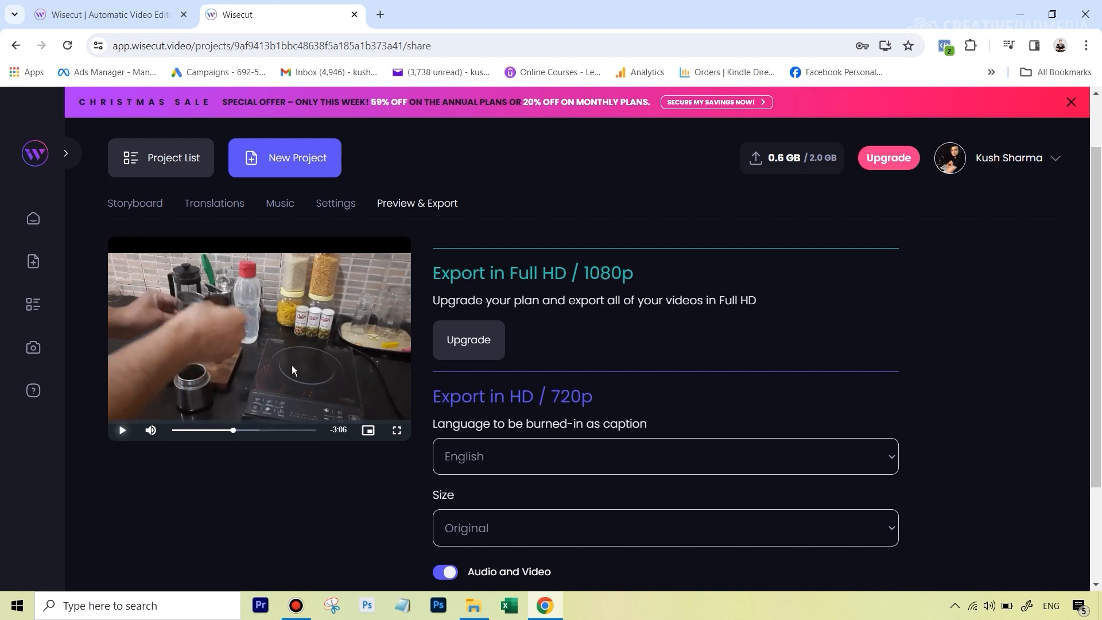
# Step: Move the preview to about 3:04, where the moka pot goes onto the stove, play the scene change briefly, and pause
pyautogui.moveTo(236, 430); pyautogui.dragTo(259, 433)
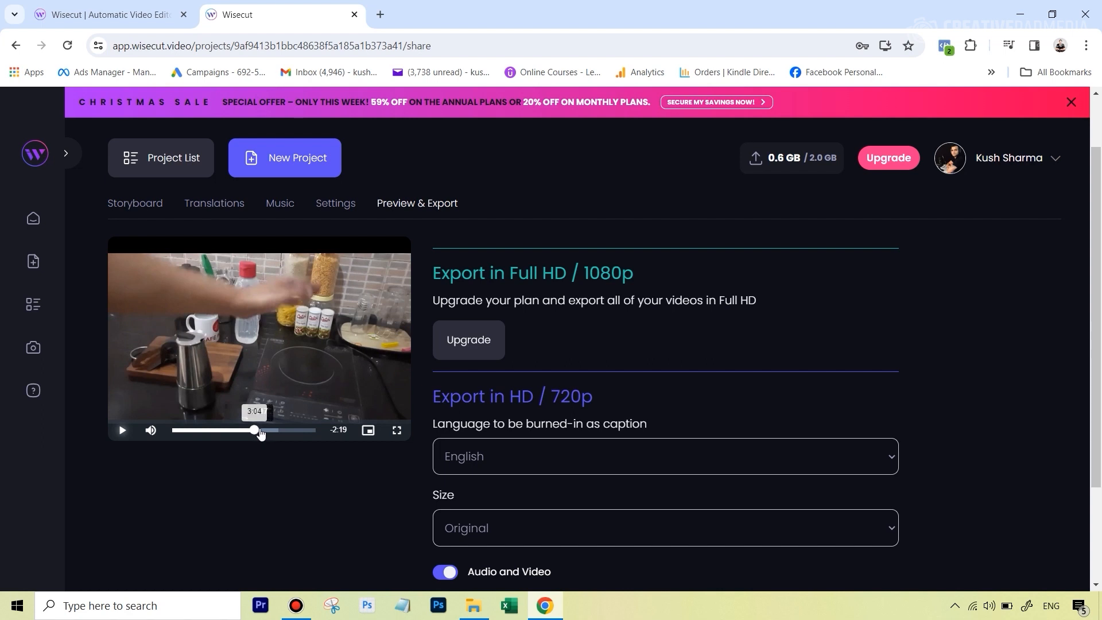
pyautogui.click(261, 433)
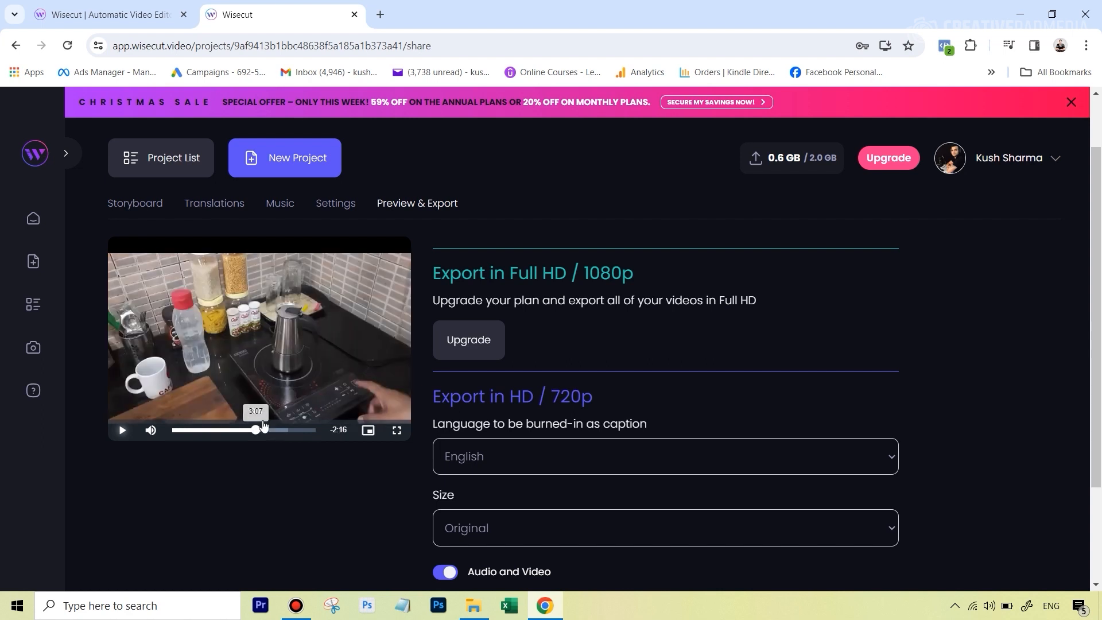
pyautogui.click(255, 433)
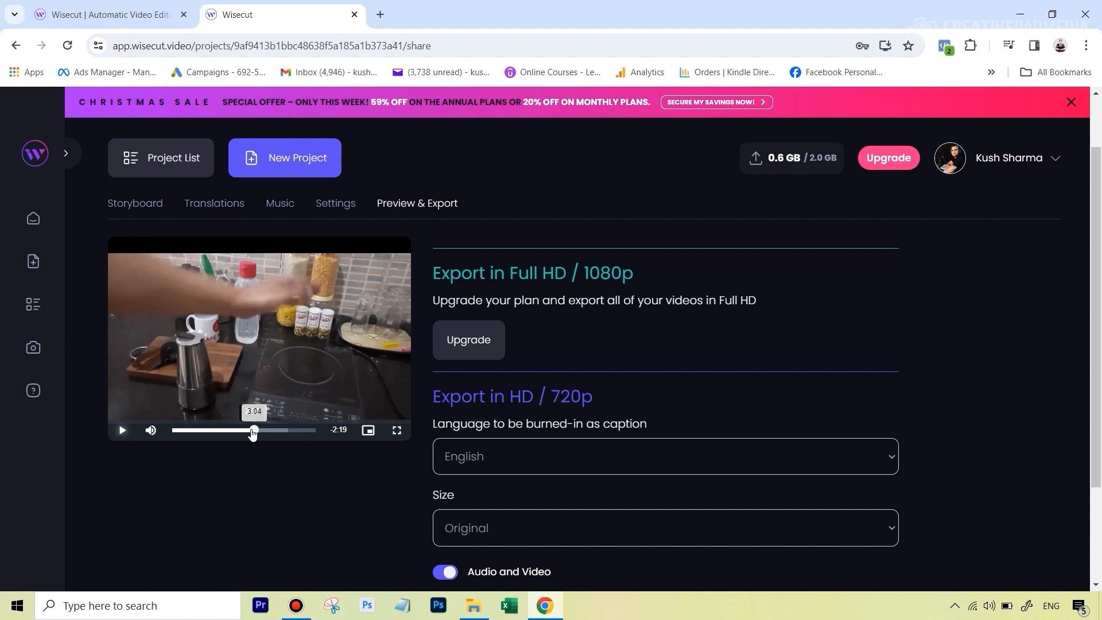
pyautogui.click(122, 430)
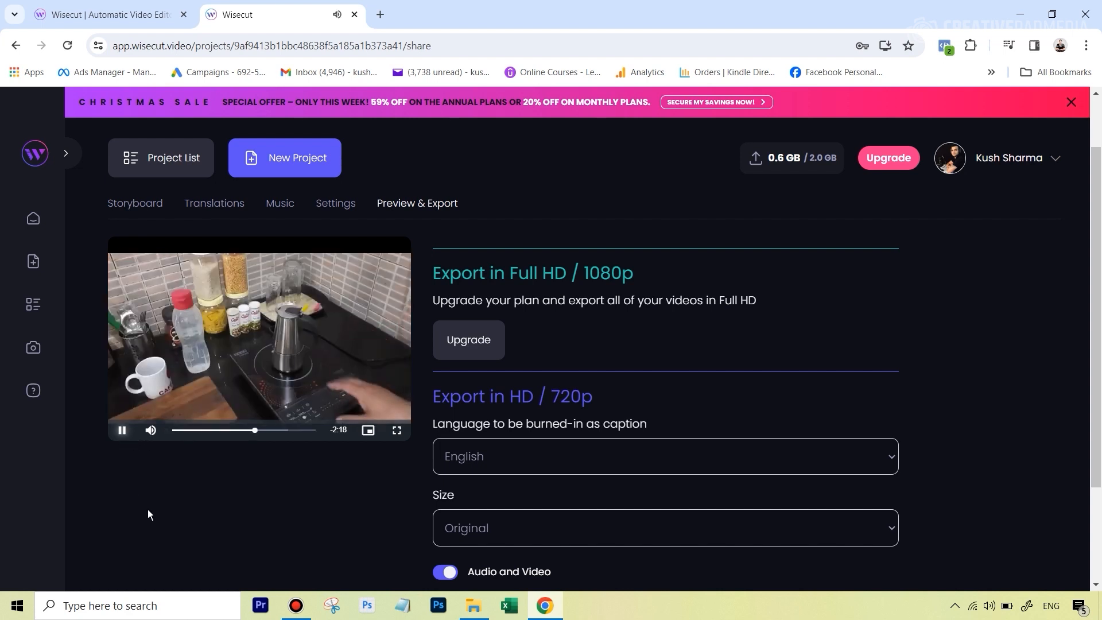
pyautogui.click(123, 430)
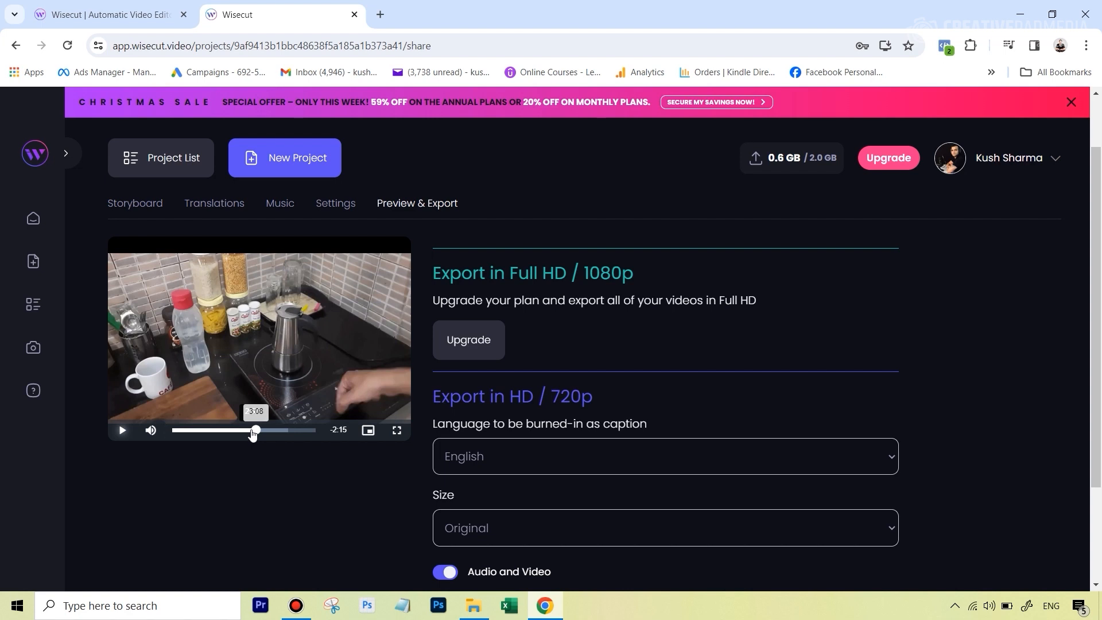
# Step: Rewind the preview to 2:51, play it, skip ahead to the moka pot on the stove, and continue watching after a pause
pyautogui.moveTo(254, 433); pyautogui.dragTo(251, 434)
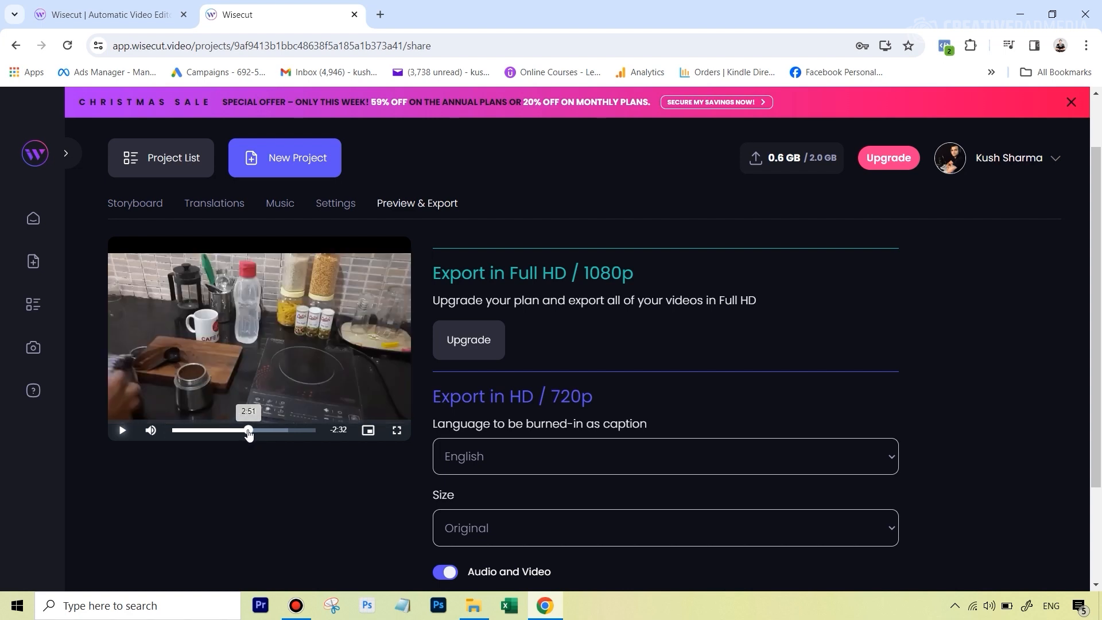
pyautogui.click(123, 431)
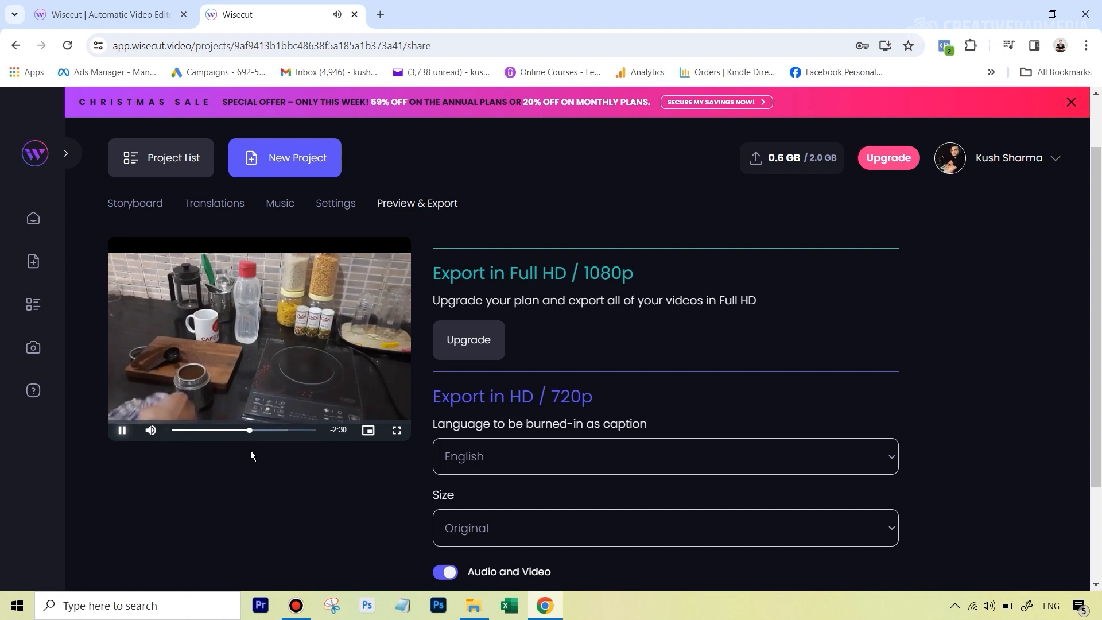
pyautogui.click(254, 430)
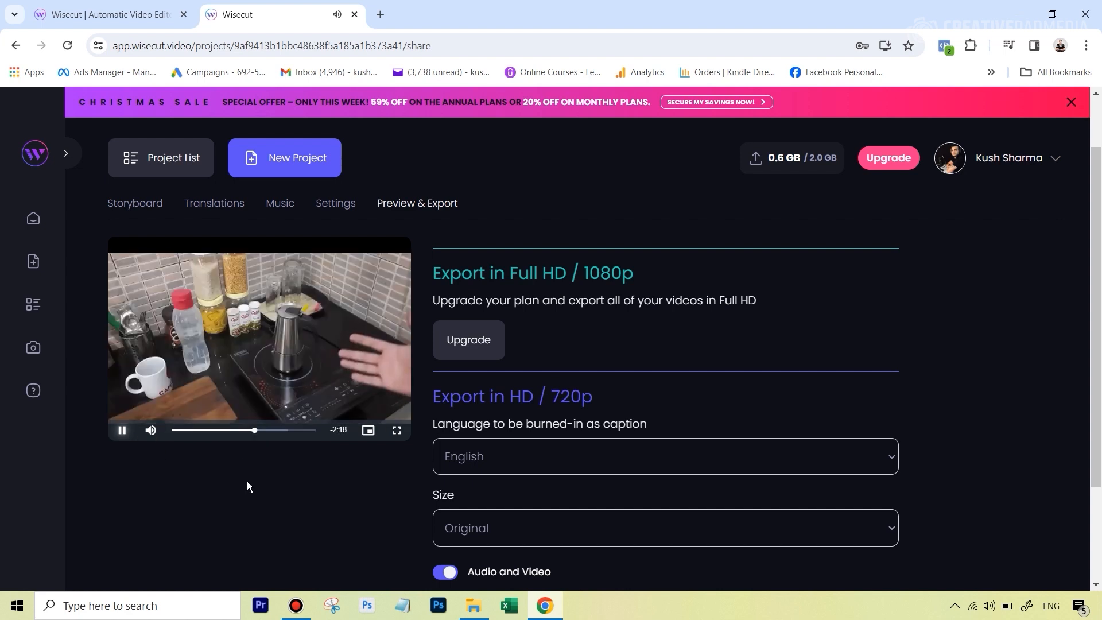
pyautogui.click(122, 431)
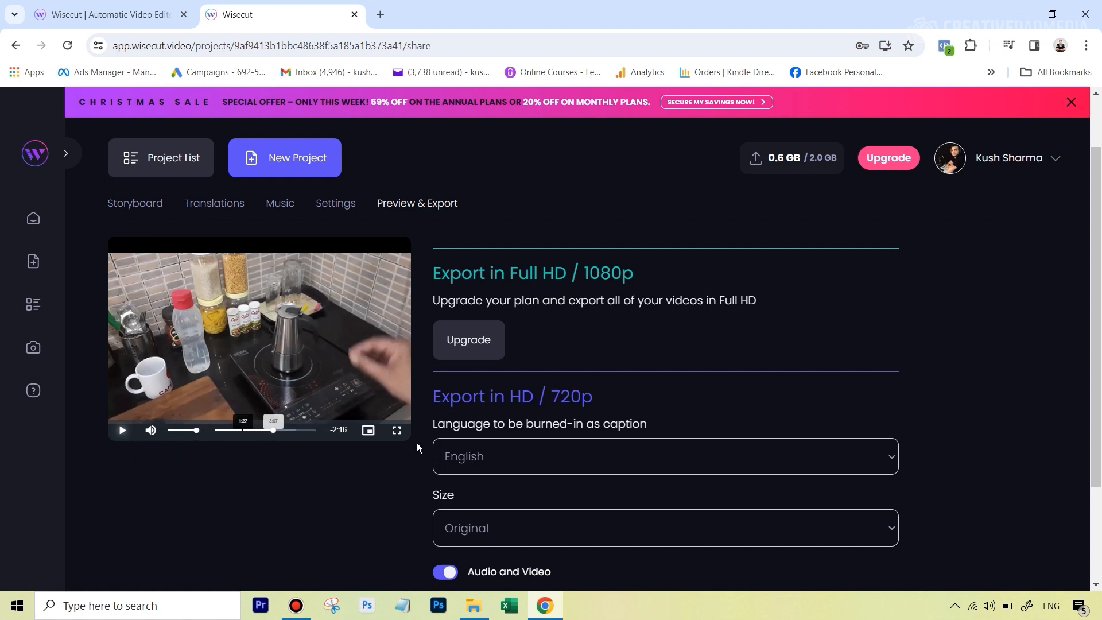
pyautogui.click(122, 431)
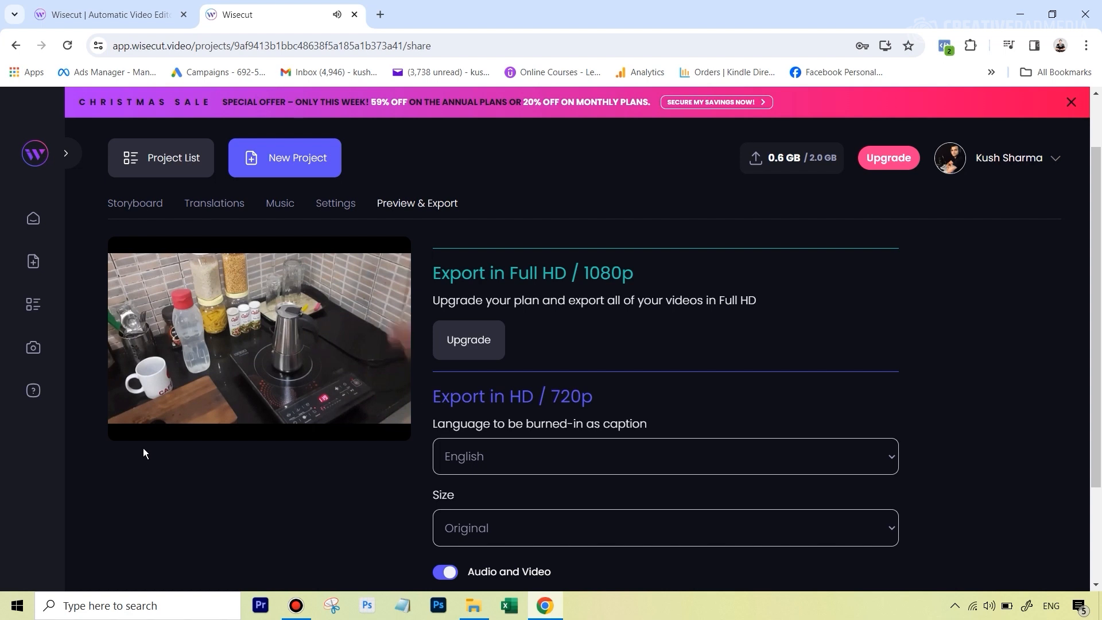
# Step: Watch the preview from the moka pot on the stove up to the finished-coffee scene, pausing between passages
pyautogui.click(123, 430)
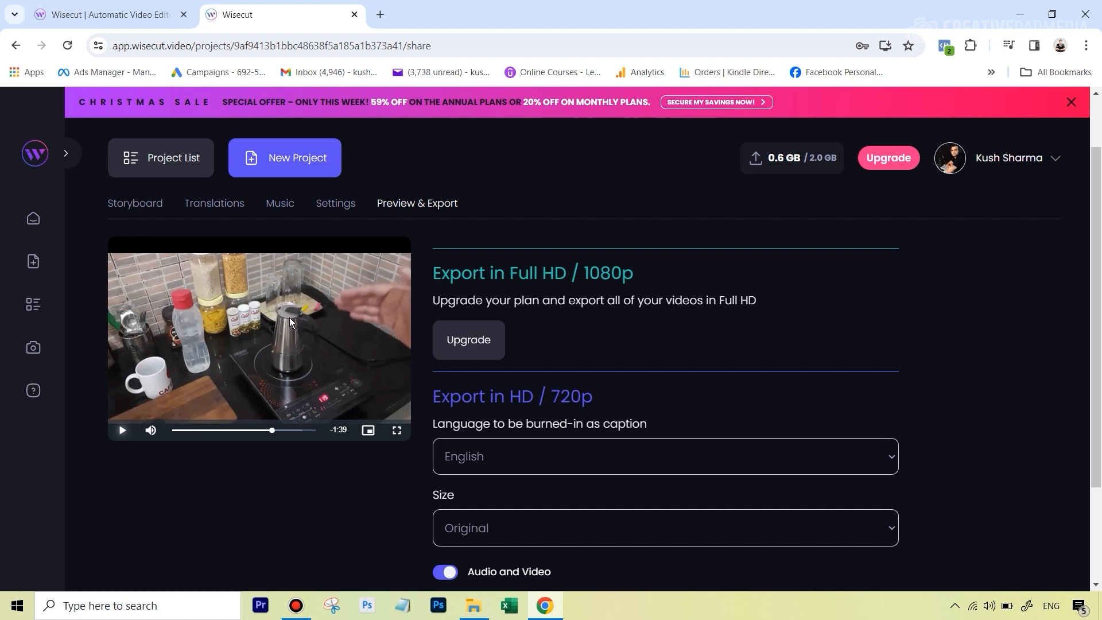
pyautogui.click(113, 432)
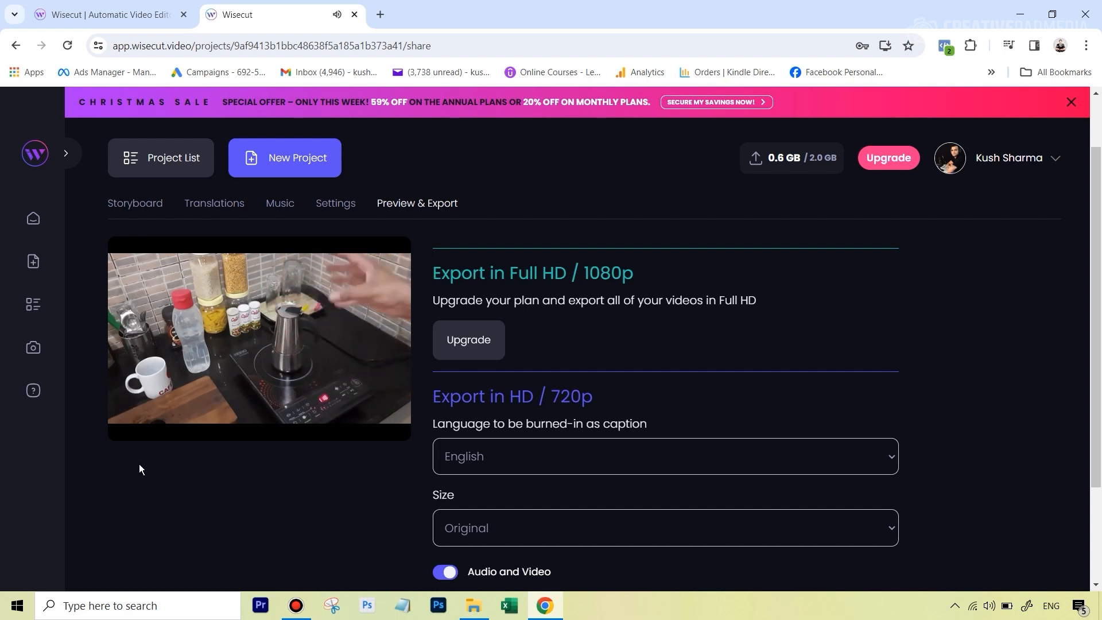
pyautogui.click(121, 432)
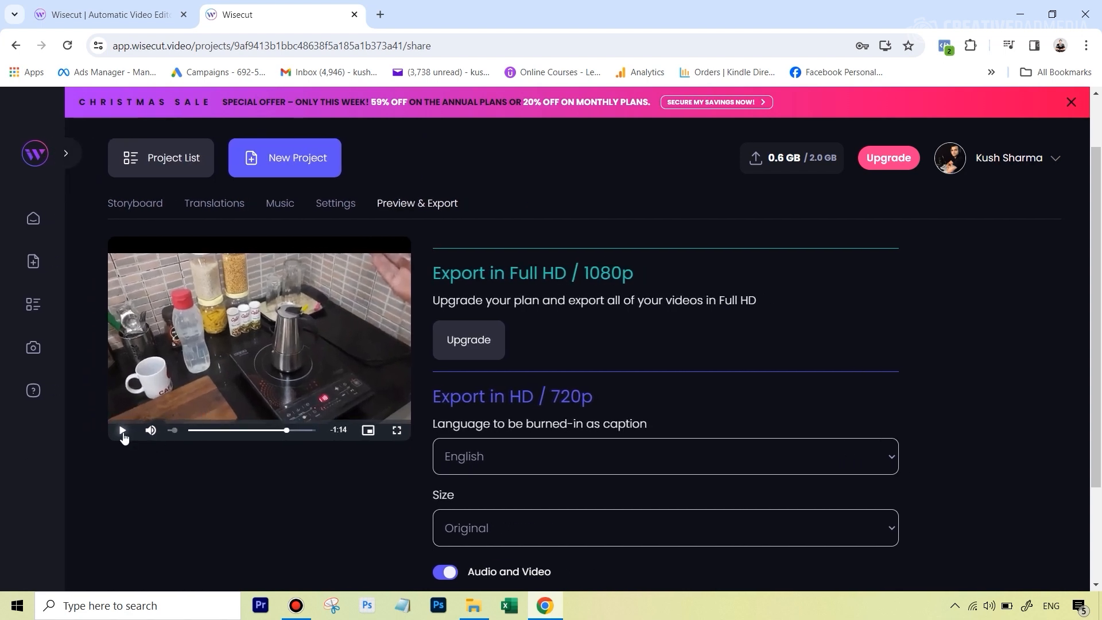
pyautogui.click(122, 431)
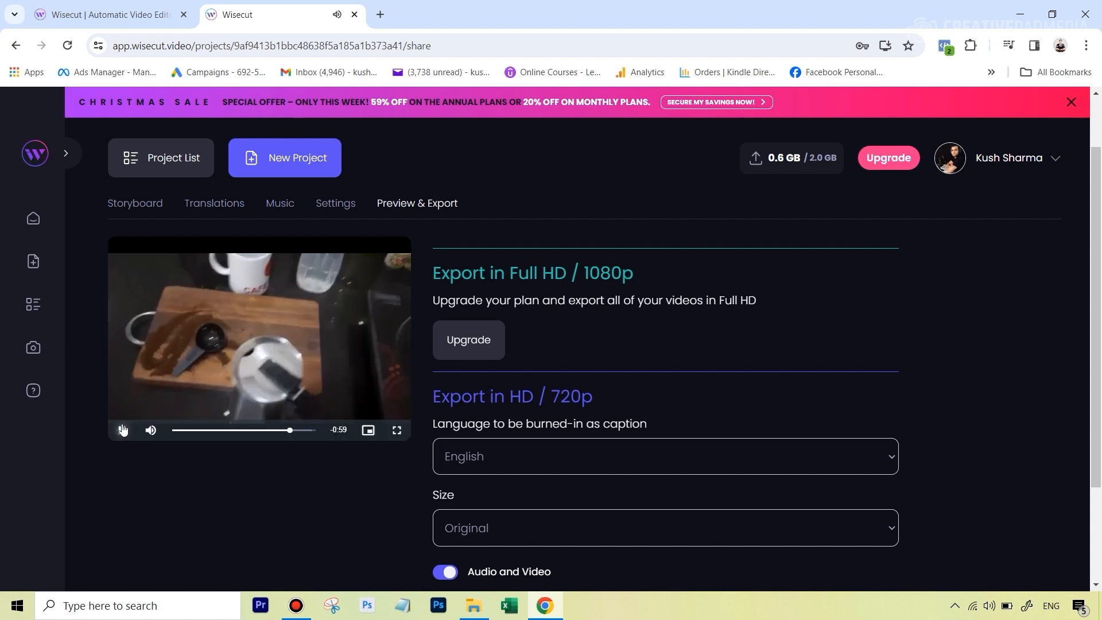
pyautogui.click(122, 430)
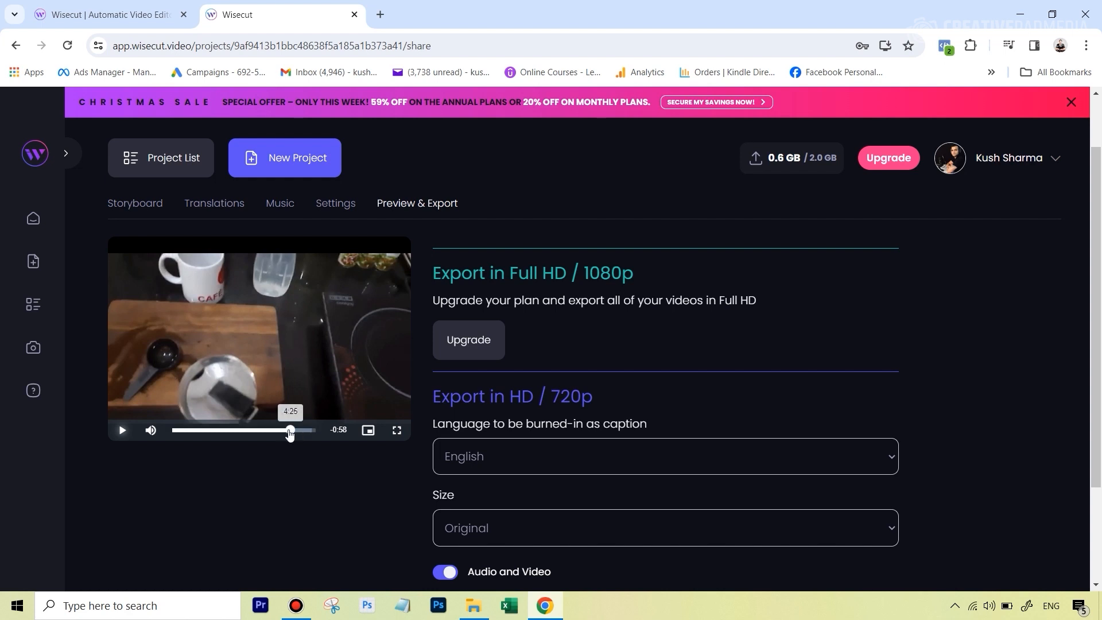
# Step: Rewind the preview to just before the cut to the finished coffee, replay the transition with a pause, and continue watching
pyautogui.click(287, 430)
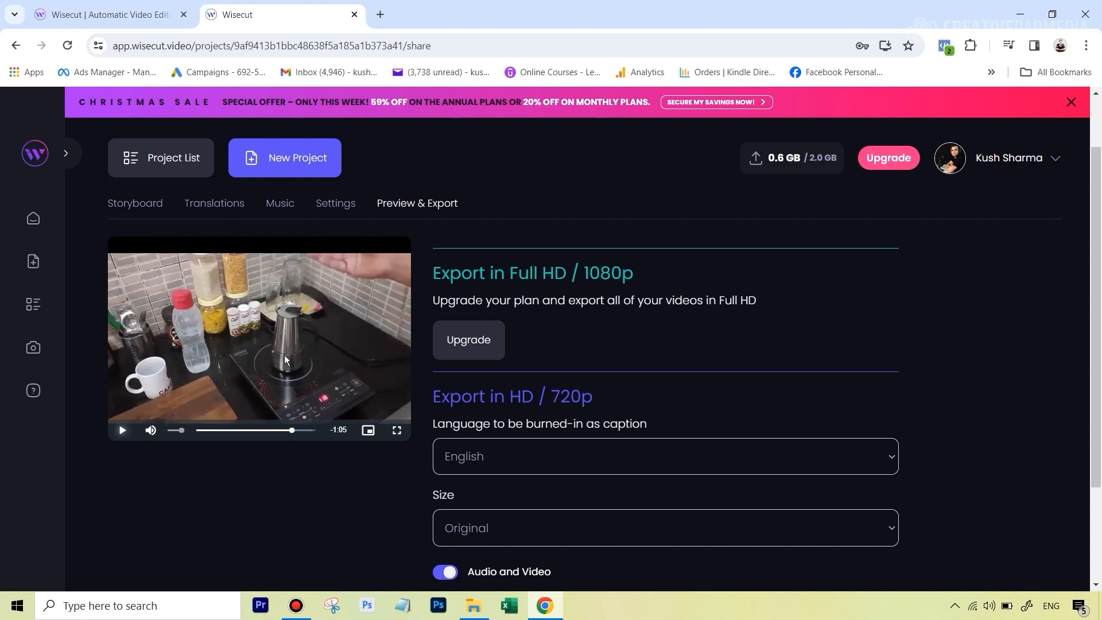
pyautogui.click(122, 432)
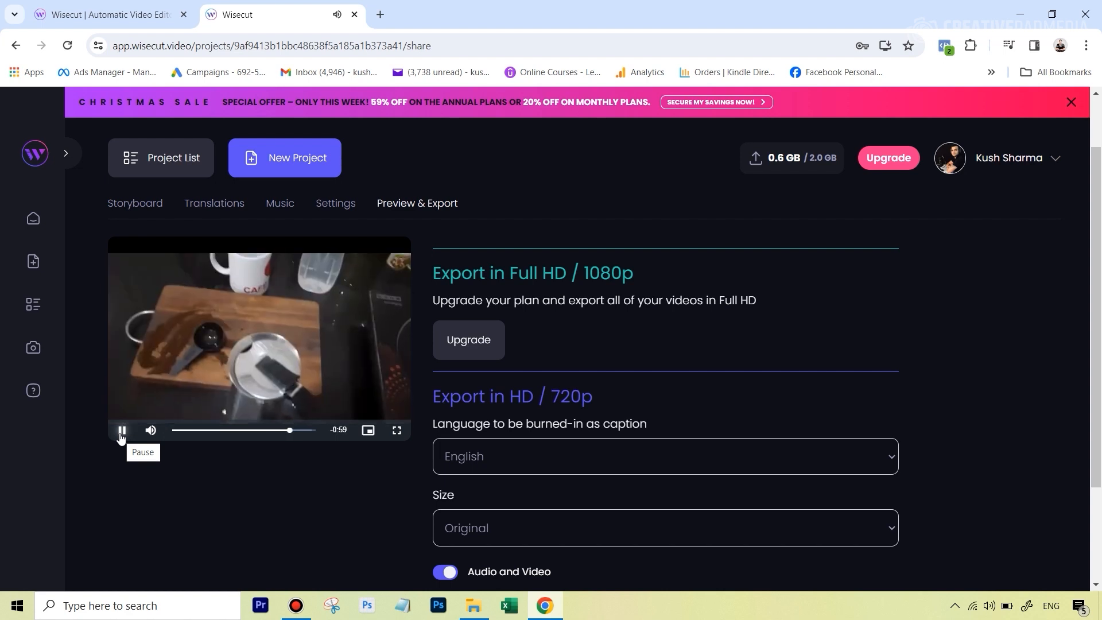
pyautogui.click(122, 431)
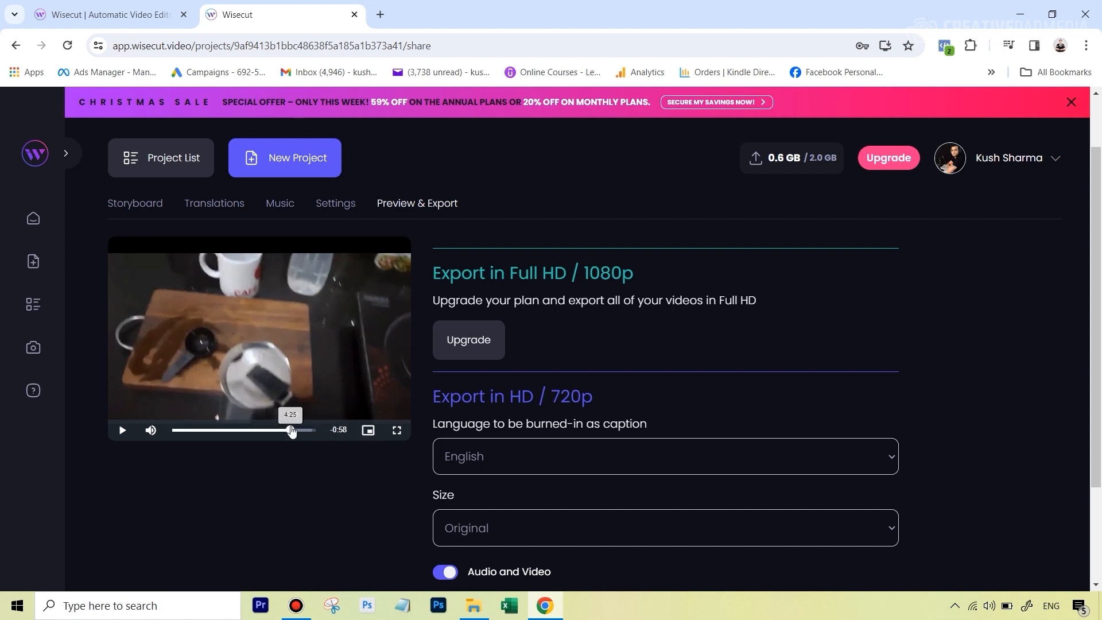
pyautogui.click(122, 432)
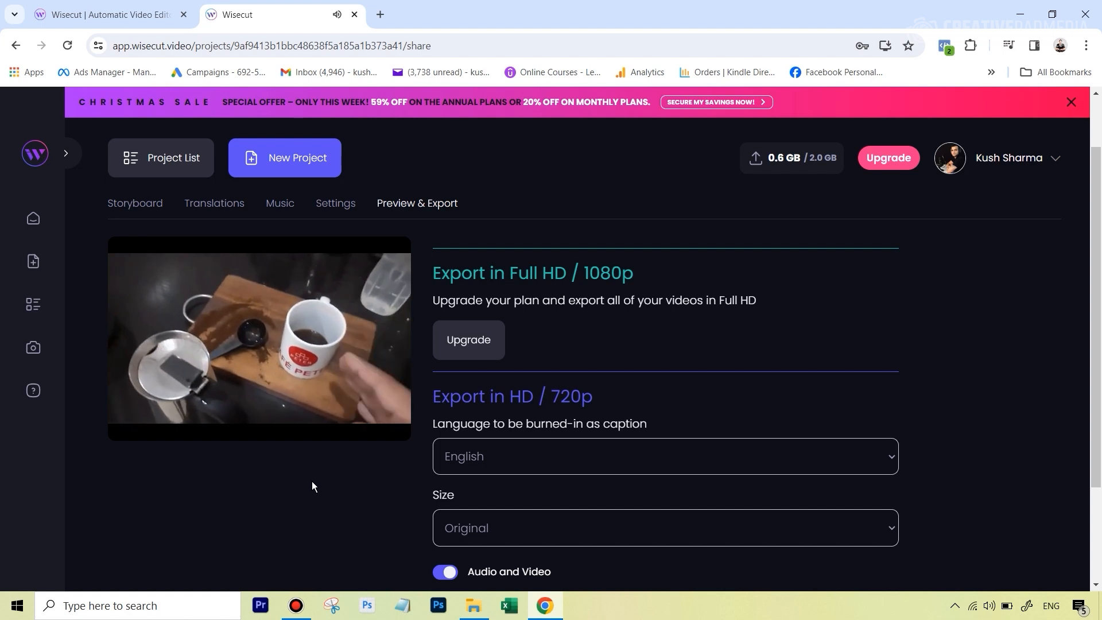
# Step: Move the preview back to about 5:19 and replay the final seconds of the video
pyautogui.moveTo(222, 442)
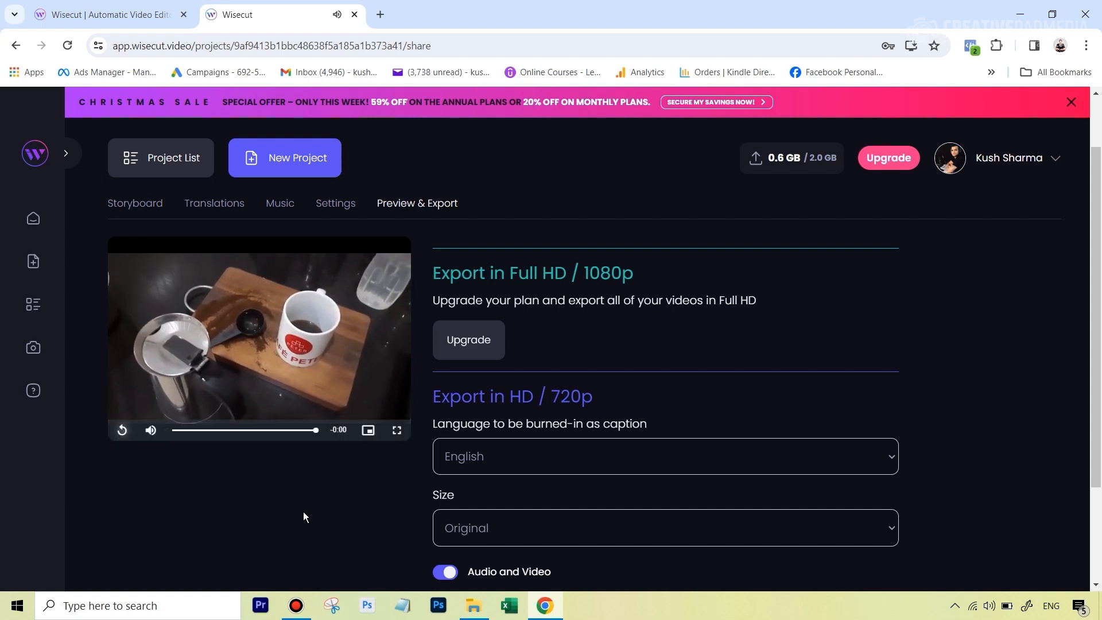
pyautogui.click(315, 431)
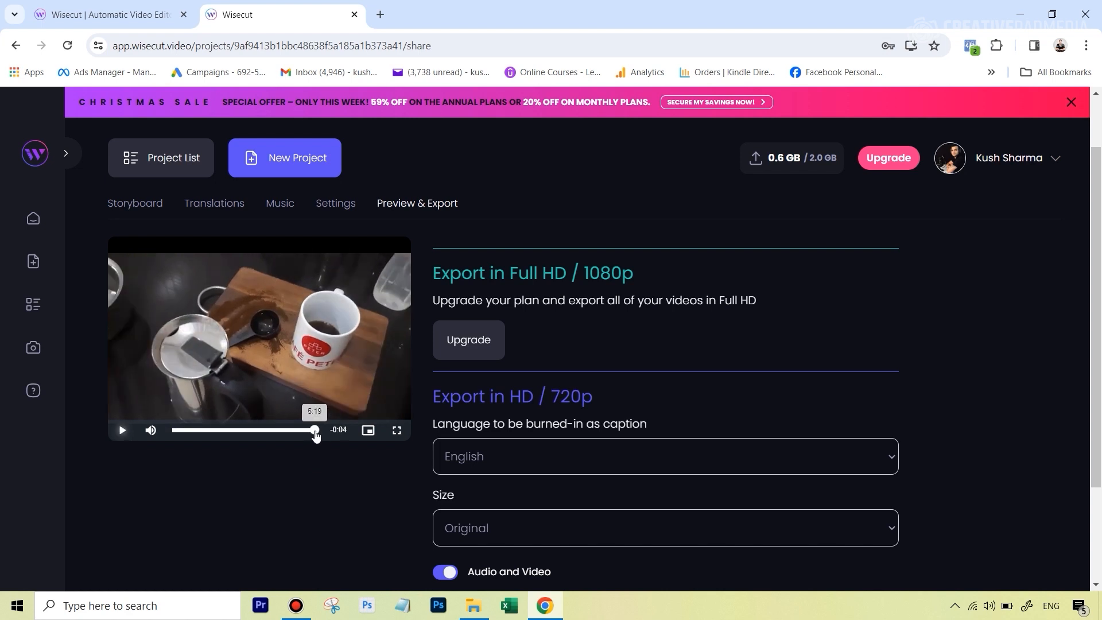
pyautogui.click(122, 430)
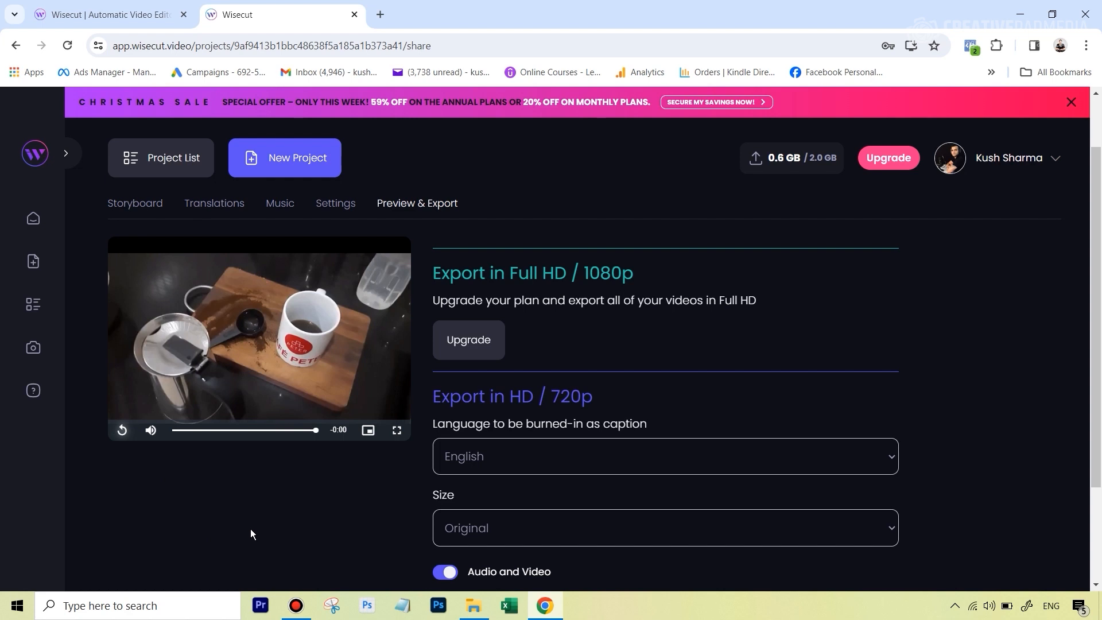
# Step: Open the project's storyboard, restore the removed Scene 38 at the end, and play it
pyautogui.click(135, 212)
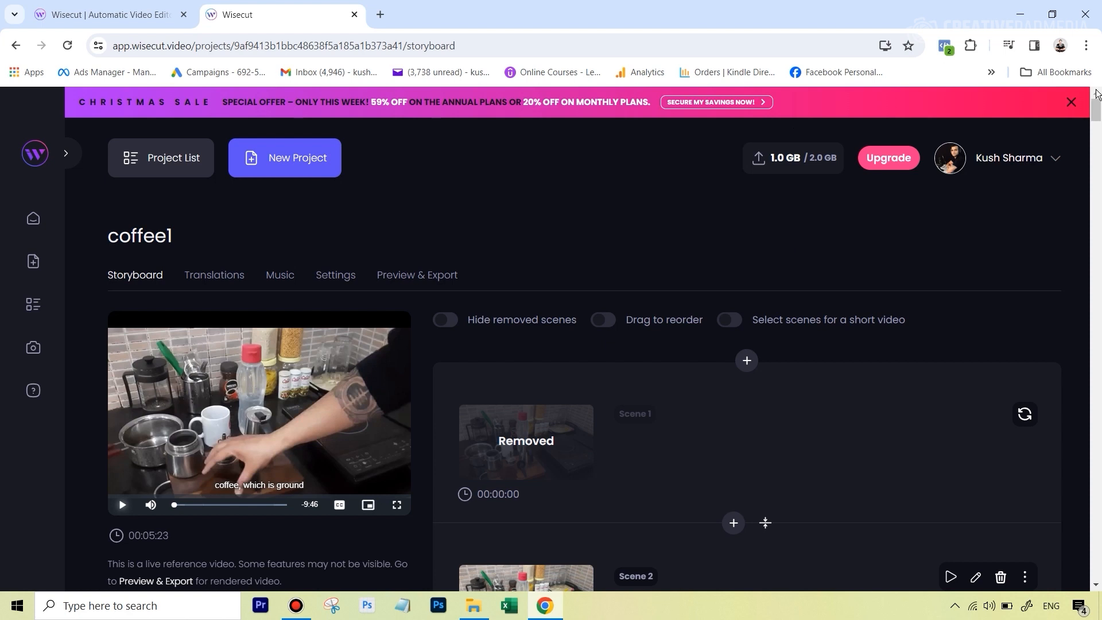
pyautogui.moveTo(1097, 112); pyautogui.dragTo(1098, 571)
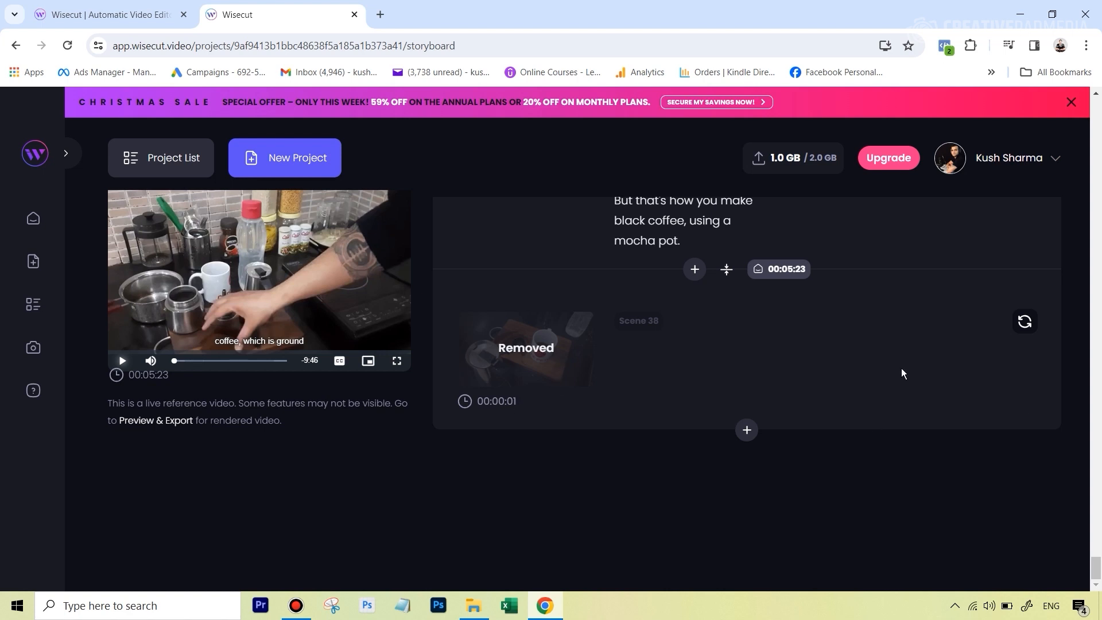
pyautogui.click(1028, 327)
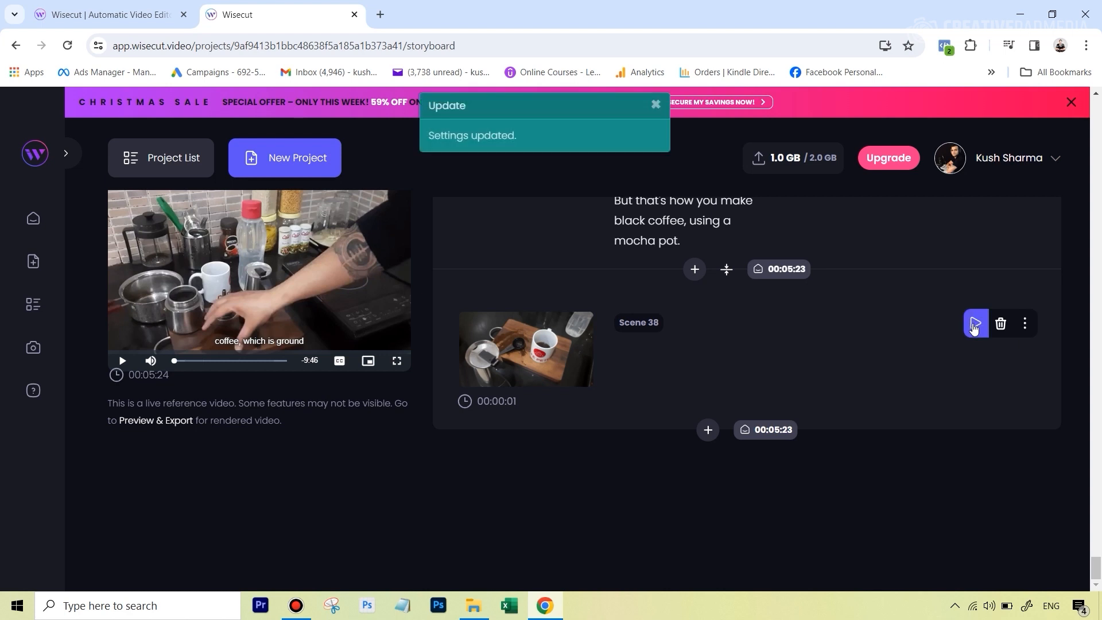
pyautogui.click(976, 325)
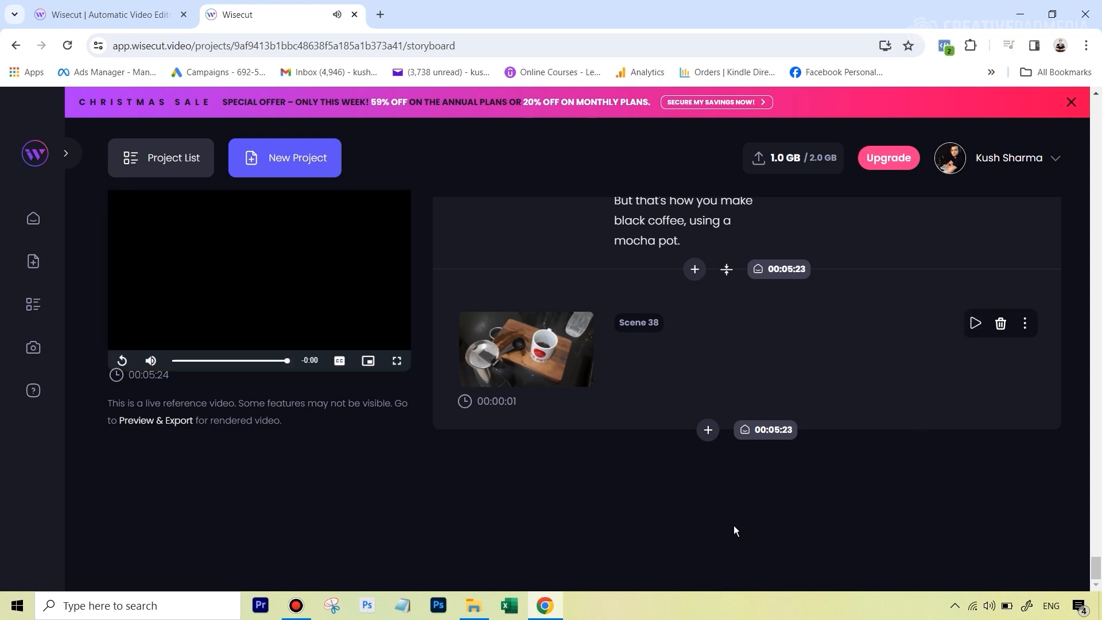
pyautogui.click(979, 326)
# Step: Find Scene 32, containing only the word "it.", play it, and remove it from the storyboard
pyautogui.moveTo(1096, 577); pyautogui.dragTo(1082, 508)
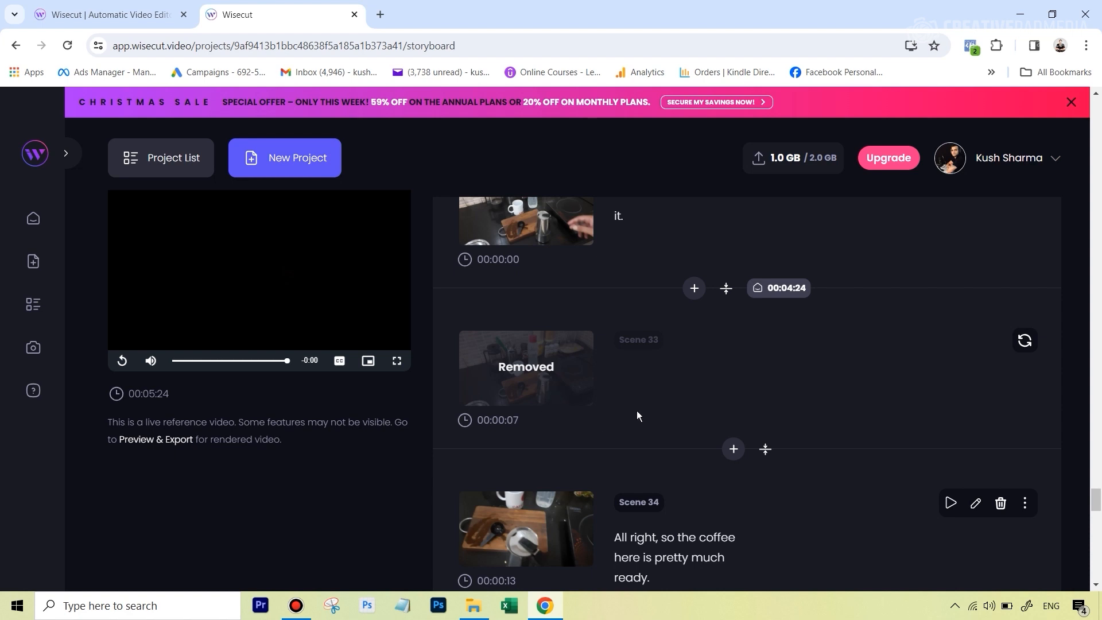
pyautogui.scroll(2, 688, 394)
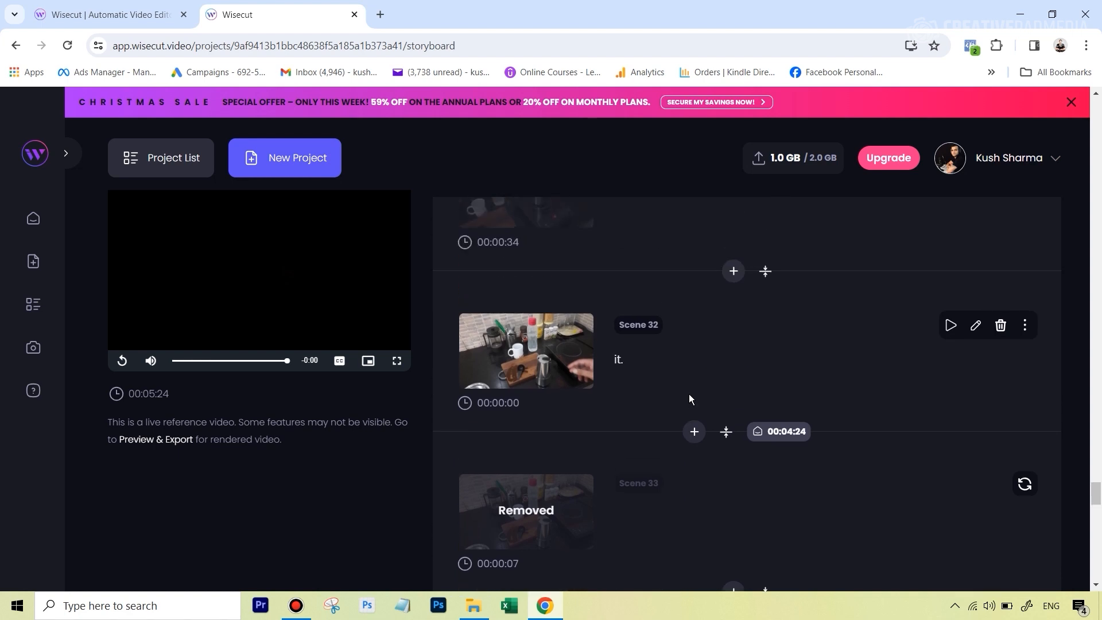
pyautogui.scroll(1, 689, 398)
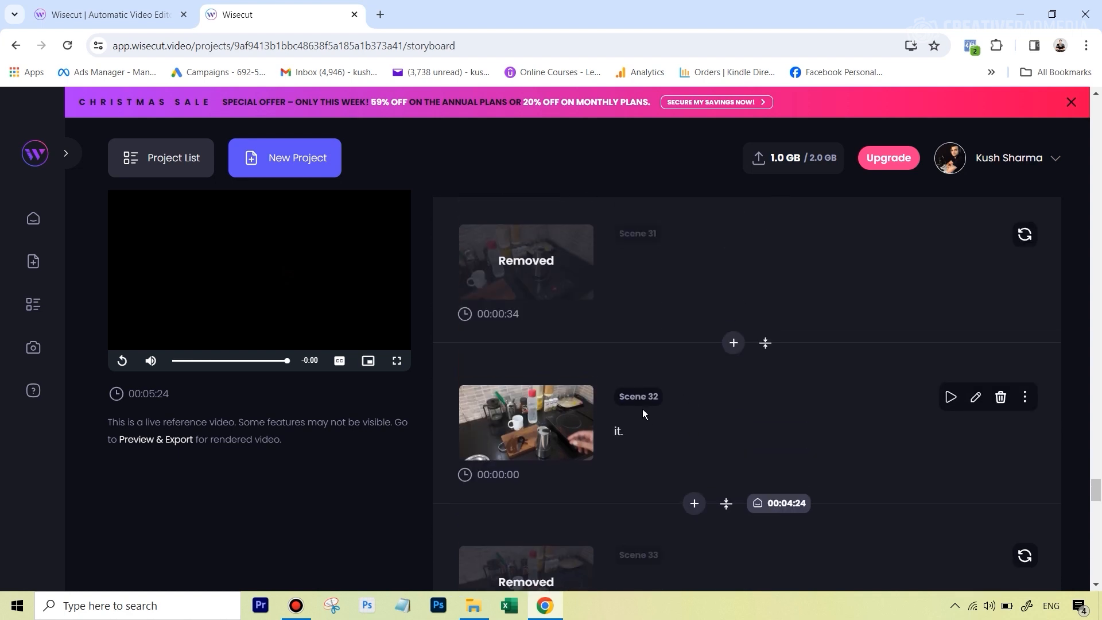
pyautogui.scroll(-1, 707, 432)
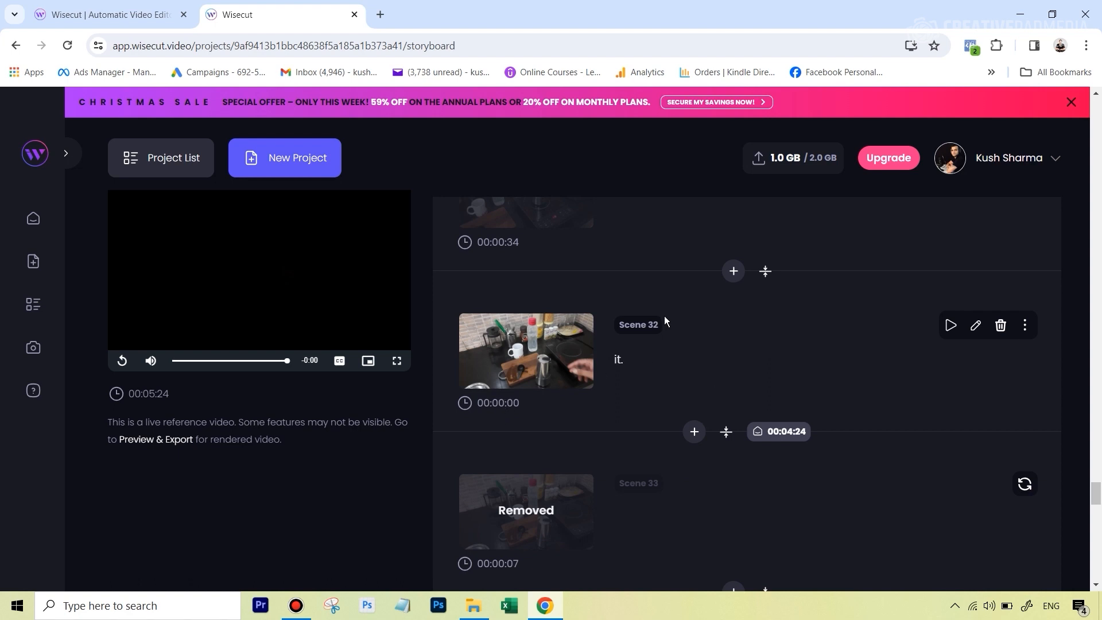
pyautogui.click(953, 330)
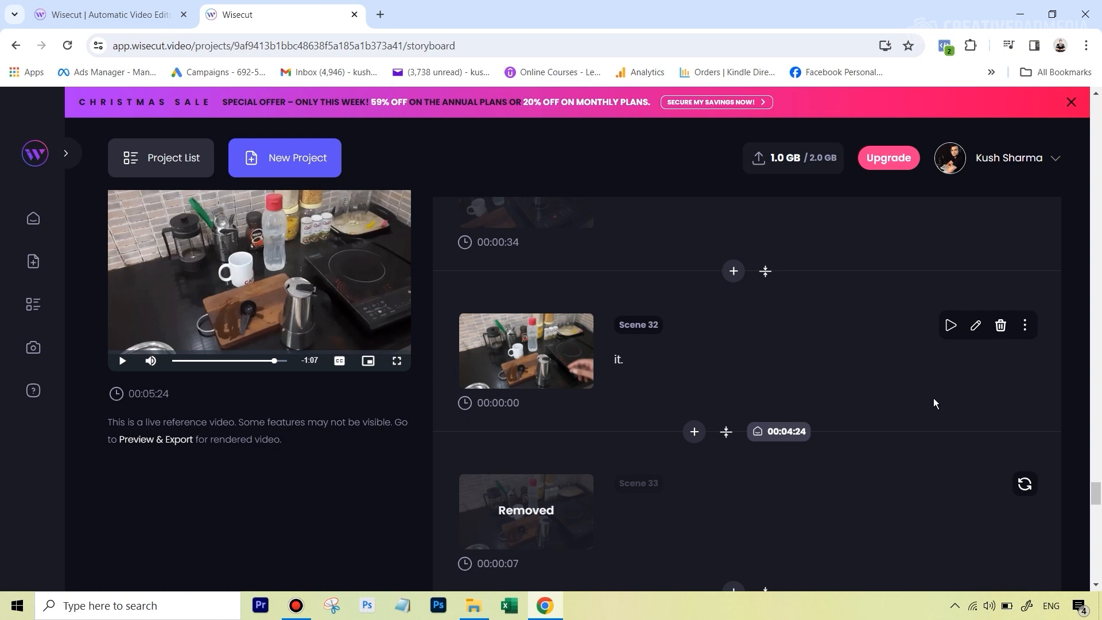
pyautogui.click(1001, 326)
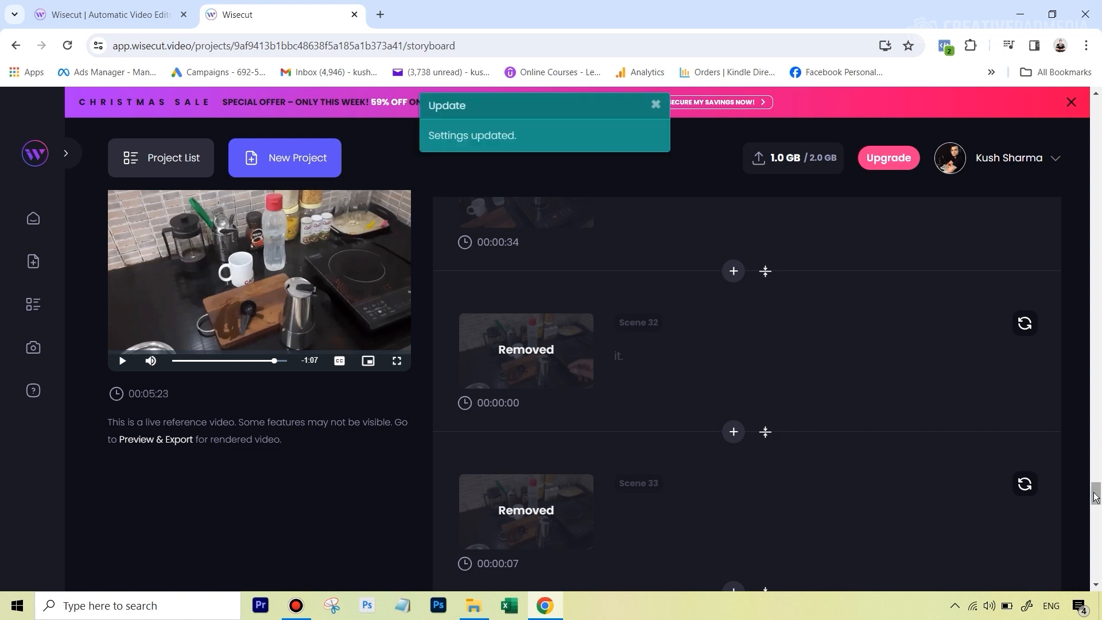
# Step: Find Scene 23, where the moka pot is on the stove, play its beginning, and pause
pyautogui.moveTo(1095, 497); pyautogui.dragTo(1045, 374)
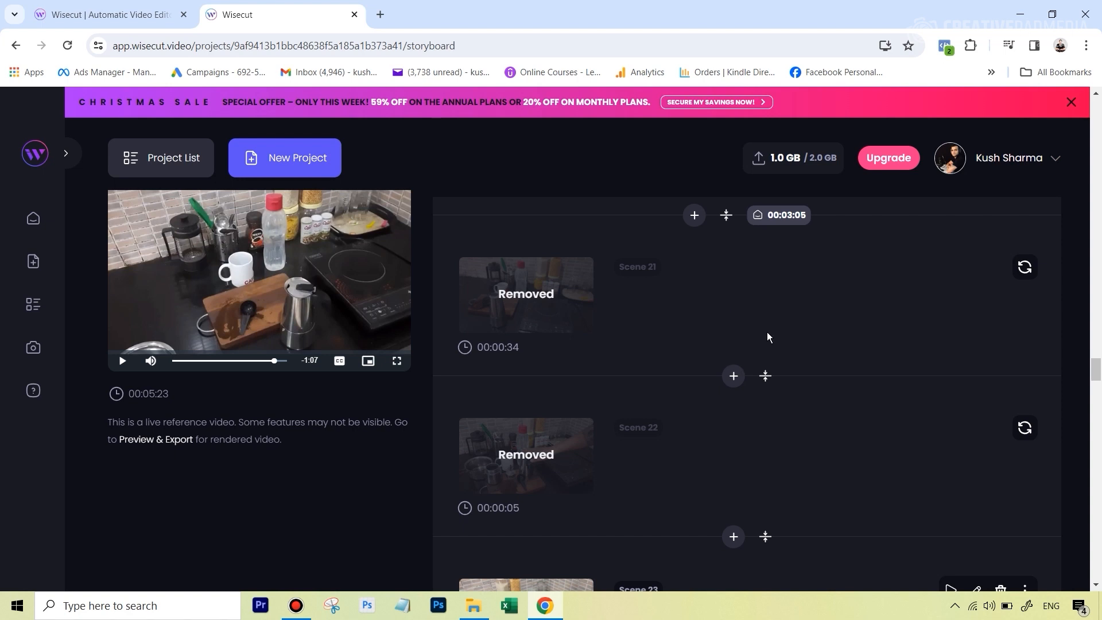
pyautogui.scroll(-4, 844, 390)
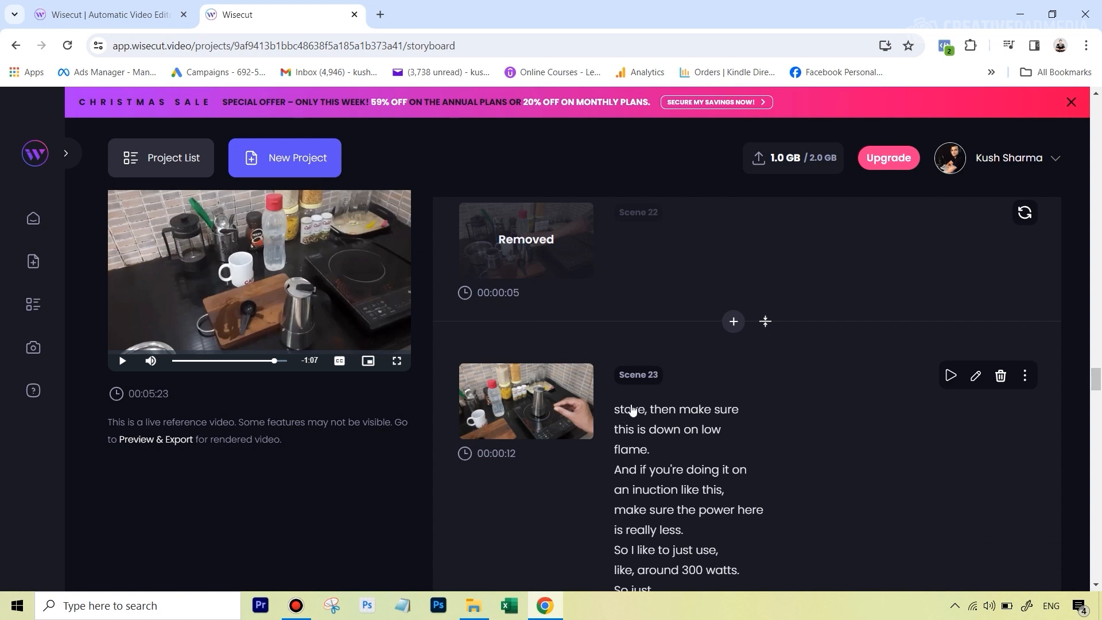
pyautogui.scroll(-1, 698, 505)
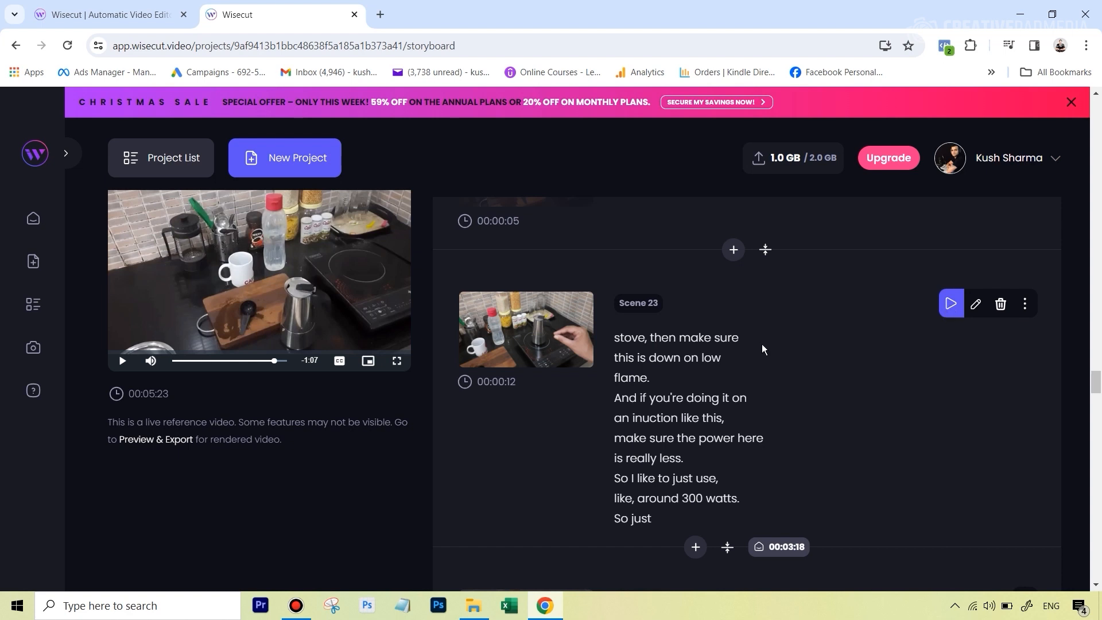
pyautogui.click(950, 307)
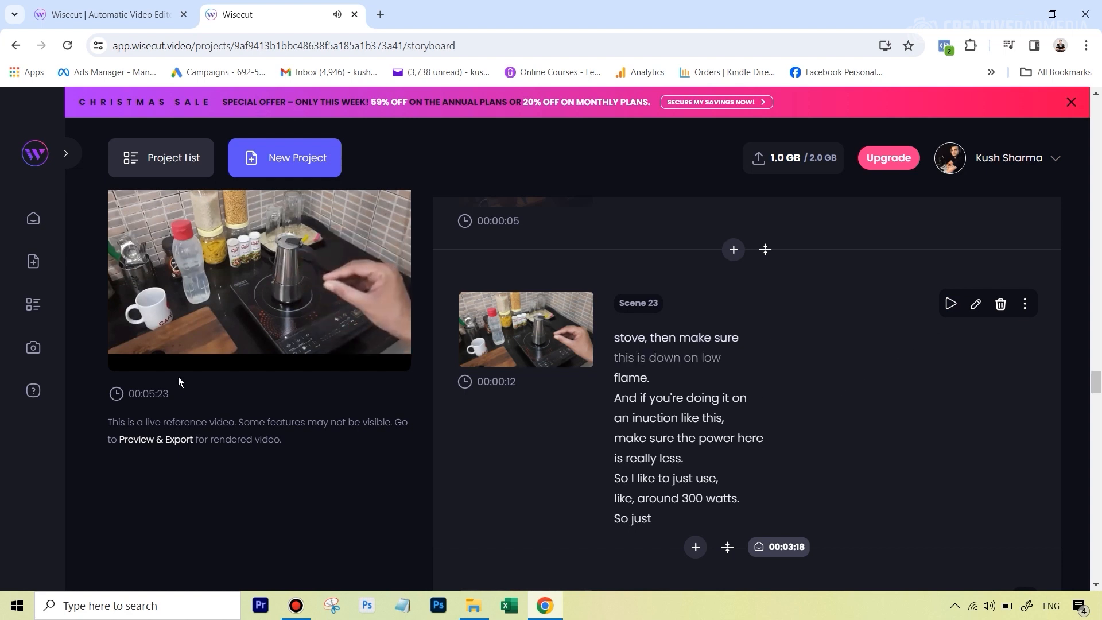
pyautogui.click(122, 360)
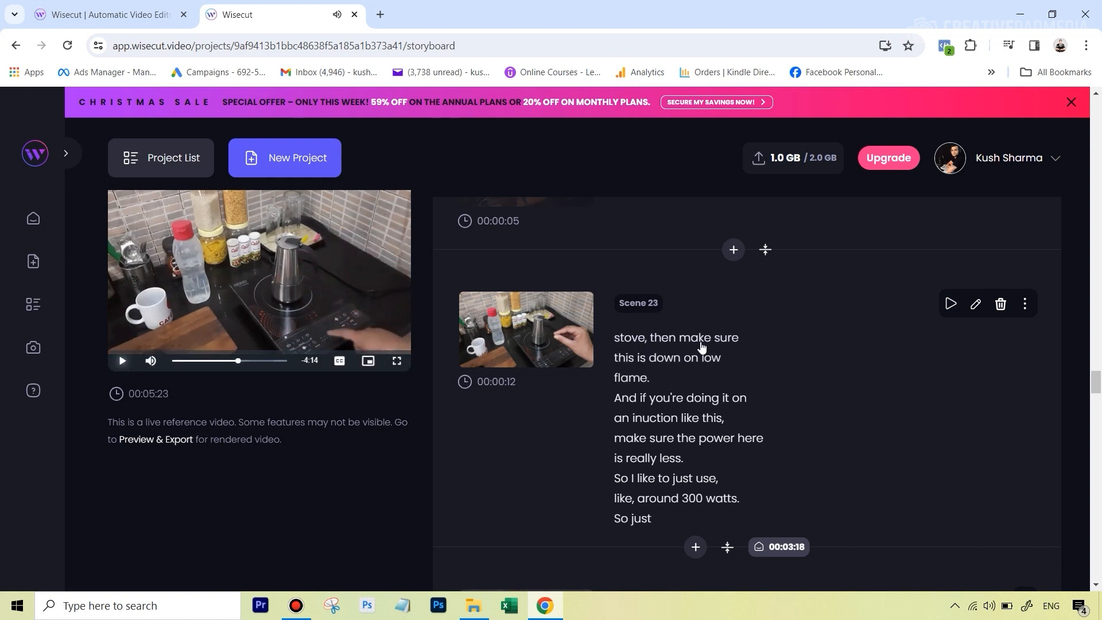
# Step: Restore the removed Scene 22 just before the stove scene and play it
pyautogui.scroll(1, 990, 453)
pyautogui.scroll(4, 932, 453)
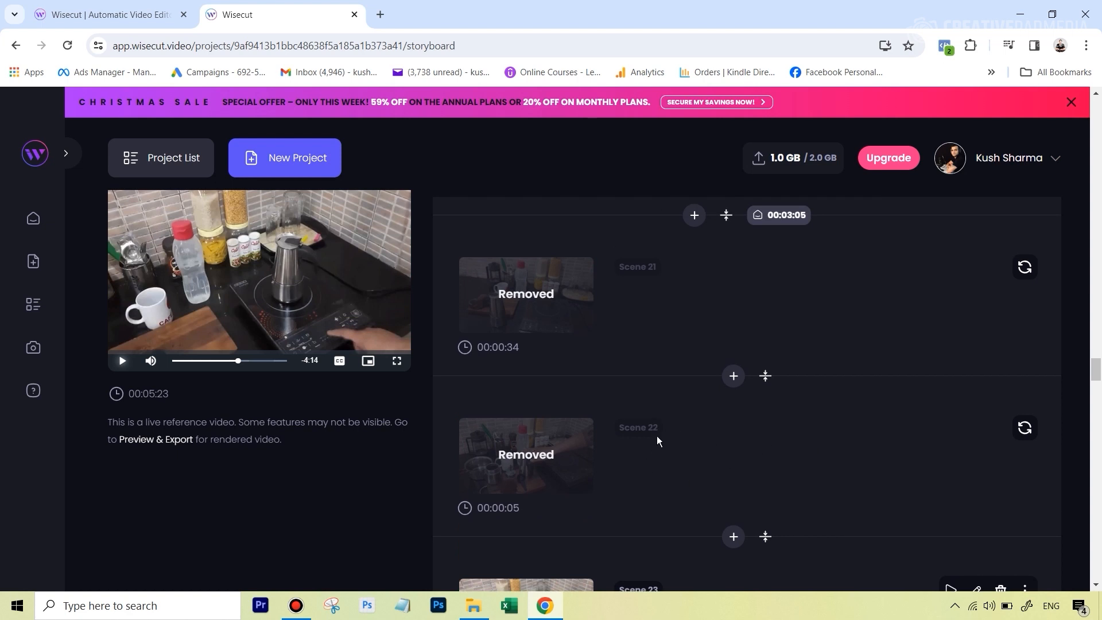
pyautogui.click(1025, 430)
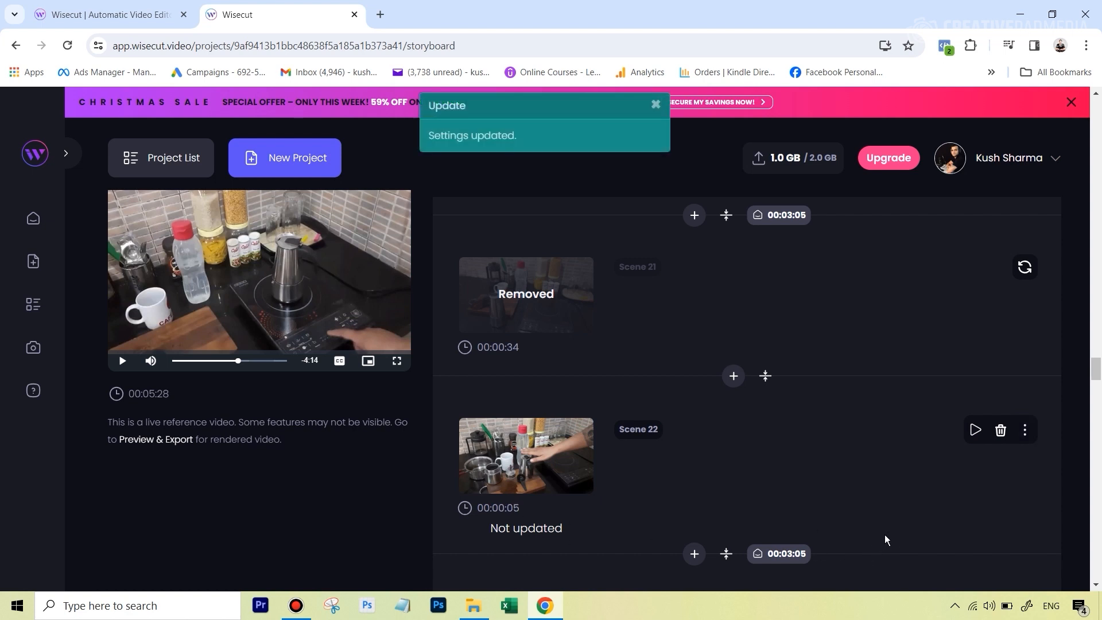
pyautogui.click(976, 436)
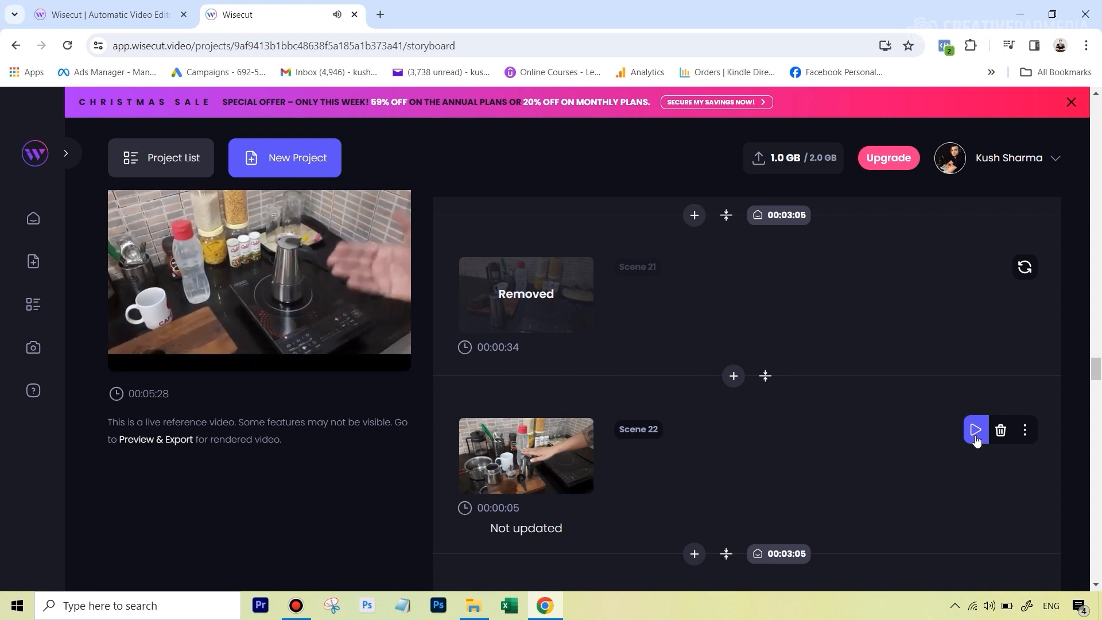
# Step: Look back through the storyboard from Scene 23 to Scene 17, checking the kept and removed scenes and their captions
pyautogui.scroll(-1, 915, 481)
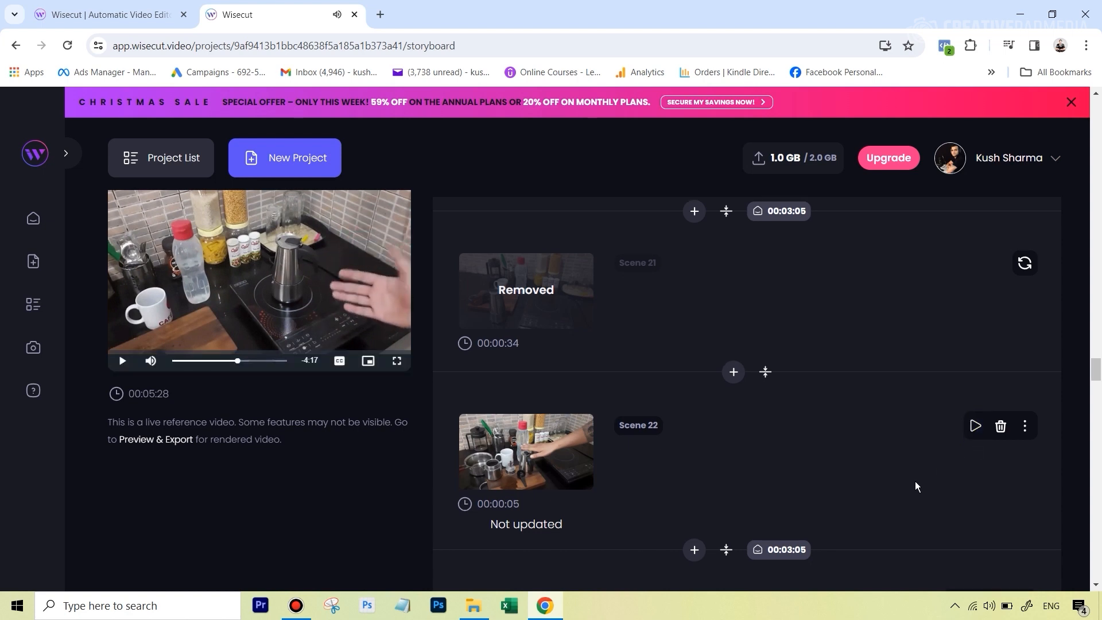
pyautogui.scroll(-1, 877, 450)
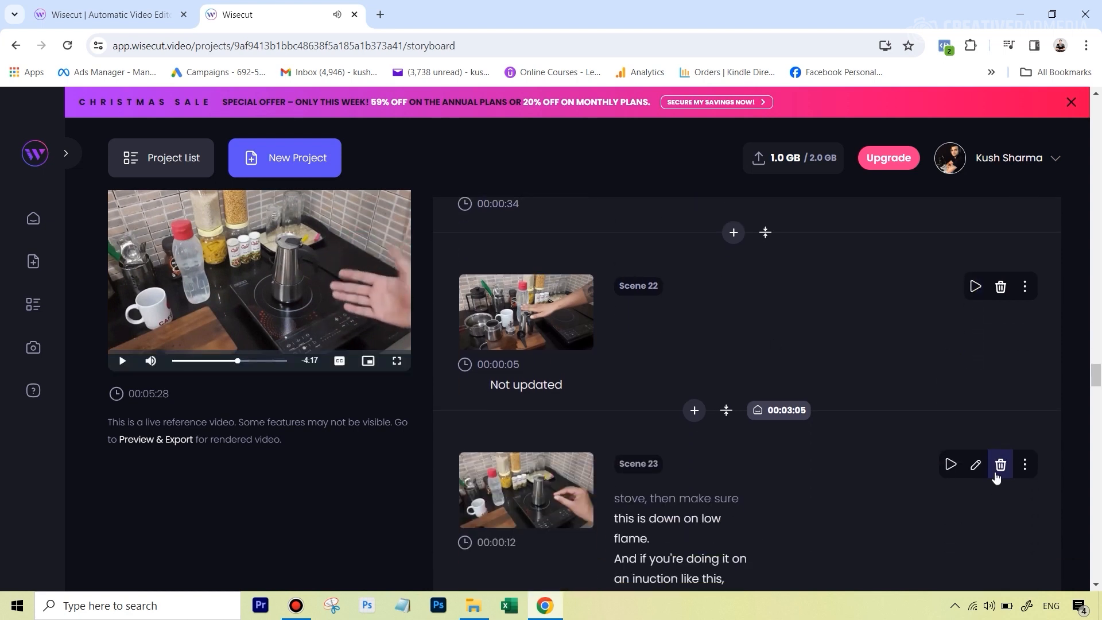
pyautogui.scroll(1, 784, 402)
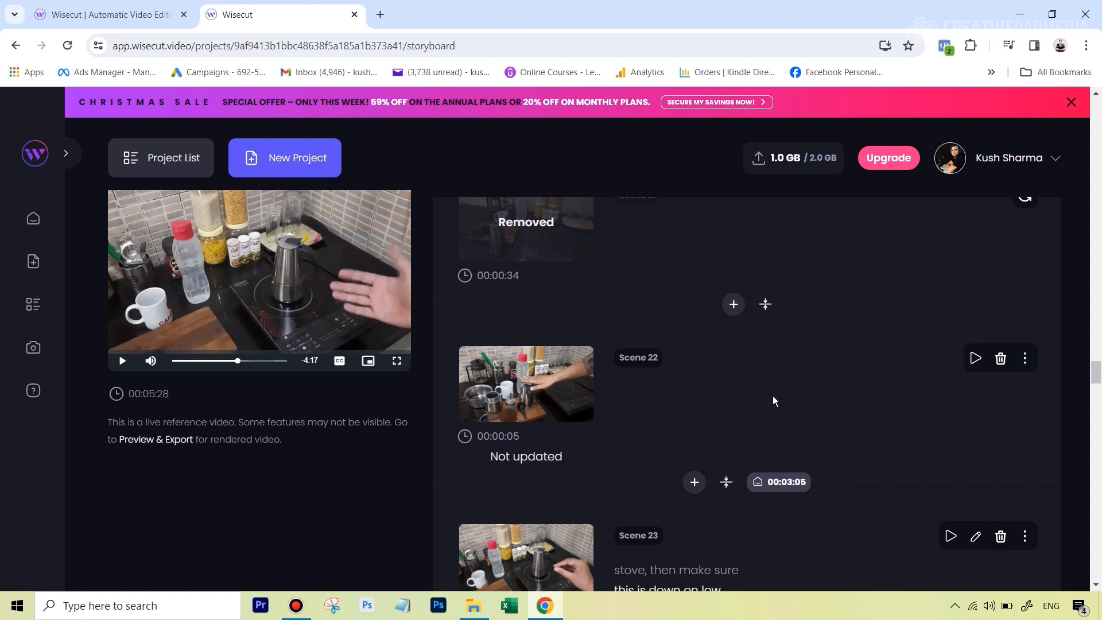
pyautogui.scroll(2, 774, 400)
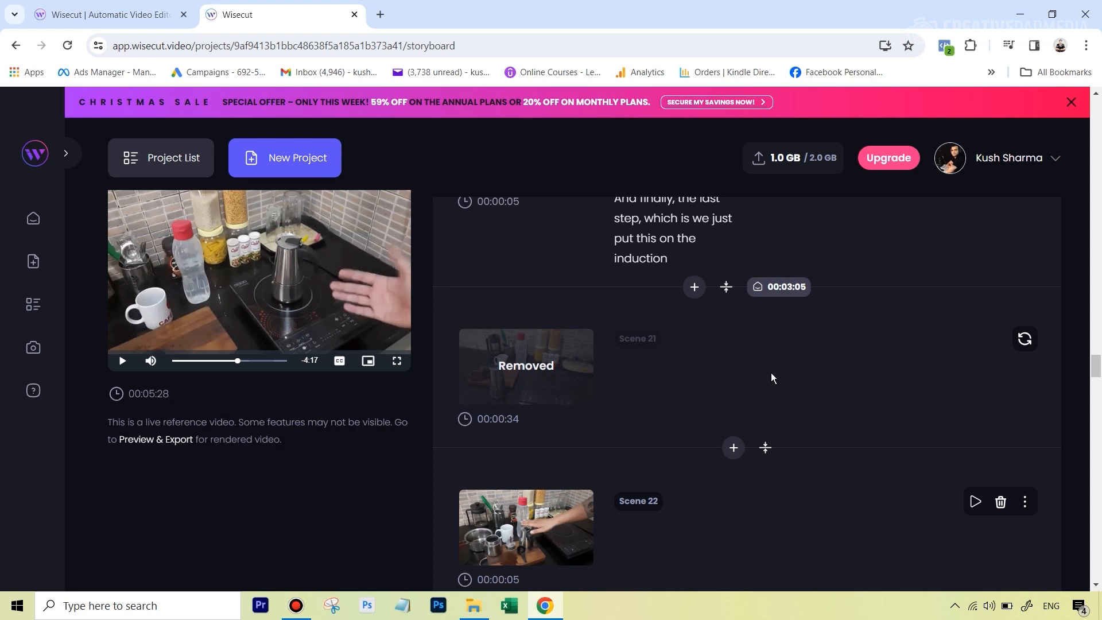
pyautogui.scroll(4, 772, 378)
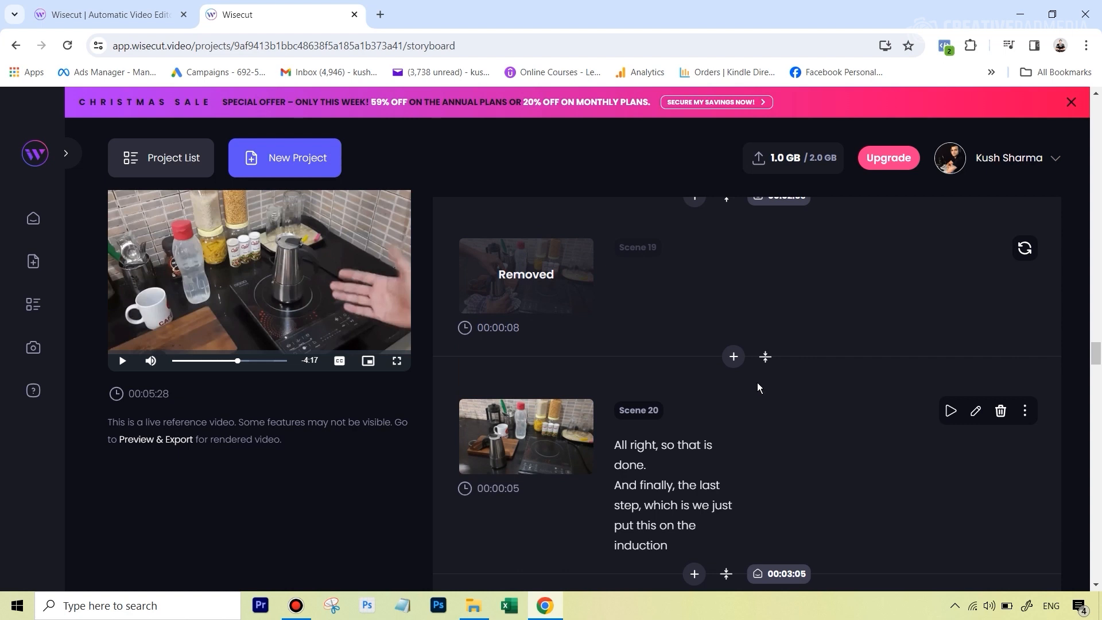
pyautogui.scroll(-3, 757, 382)
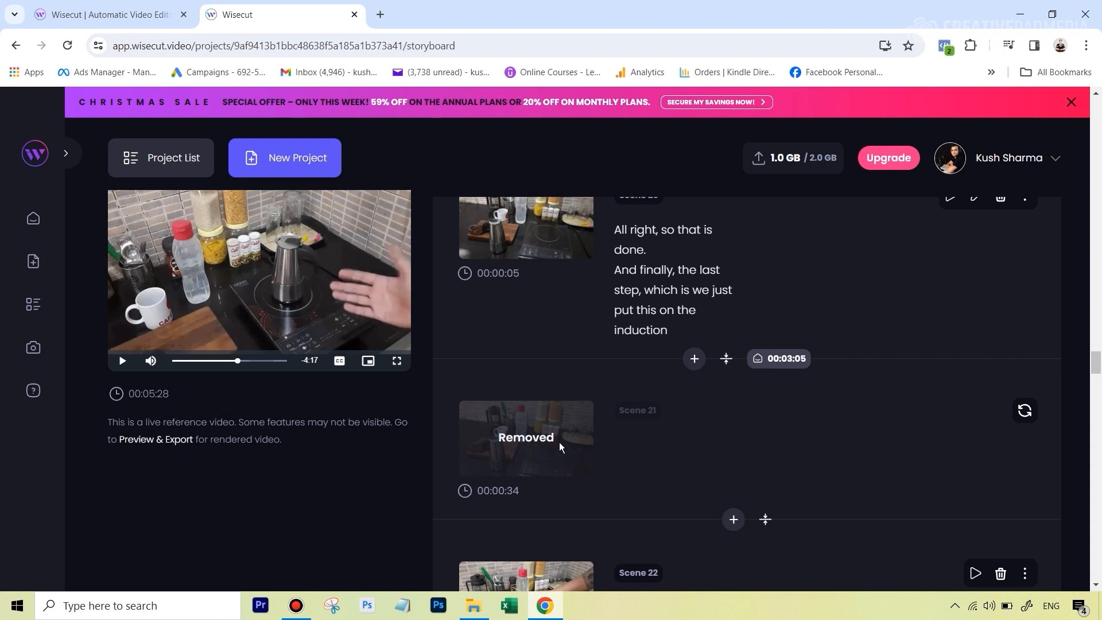
pyautogui.scroll(10, 895, 424)
pyautogui.scroll(5, 911, 427)
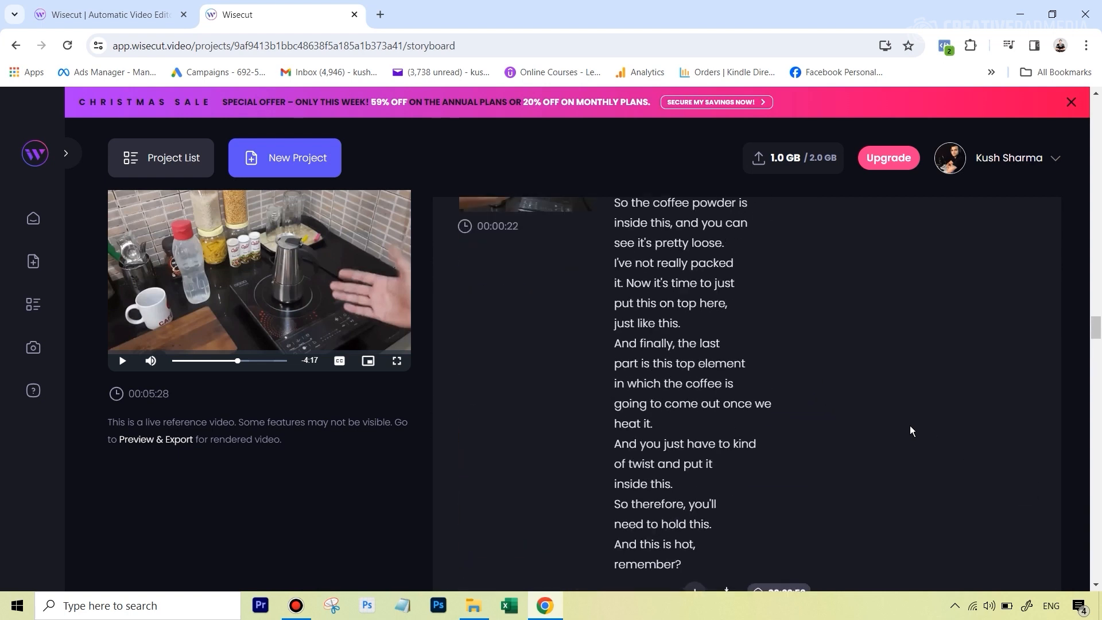
pyautogui.scroll(1, 911, 426)
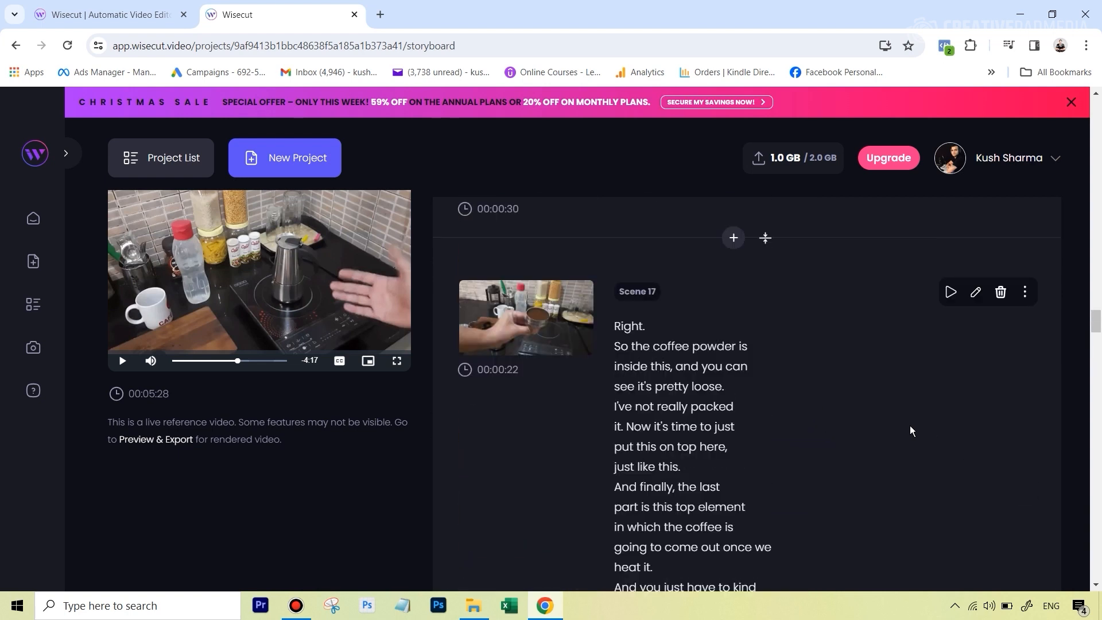
pyautogui.scroll(-1, 910, 426)
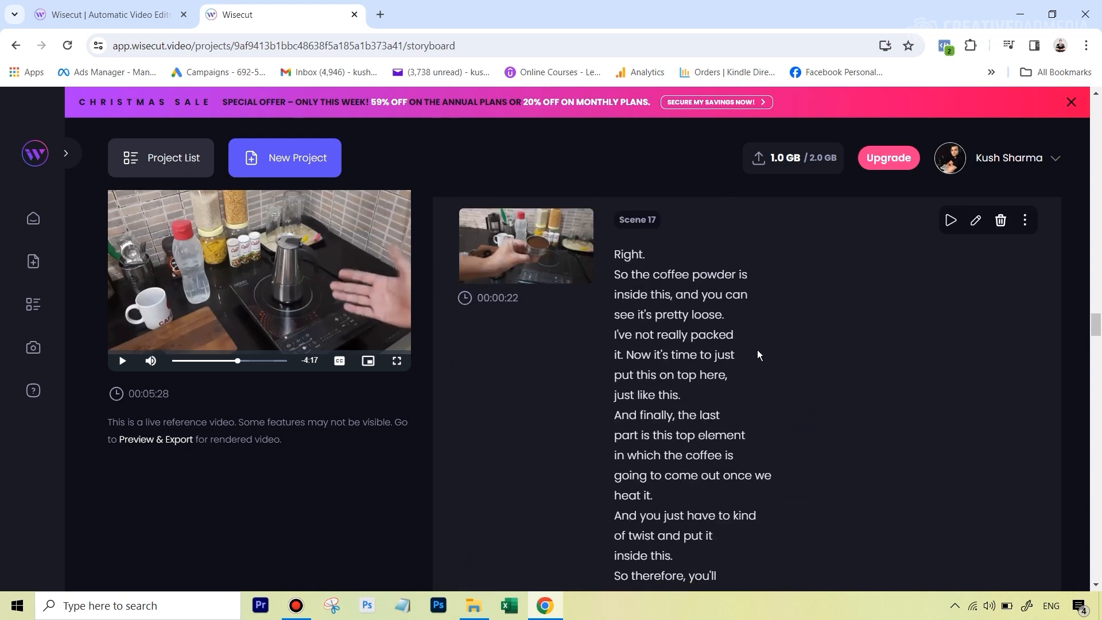
pyautogui.scroll(1, 934, 341)
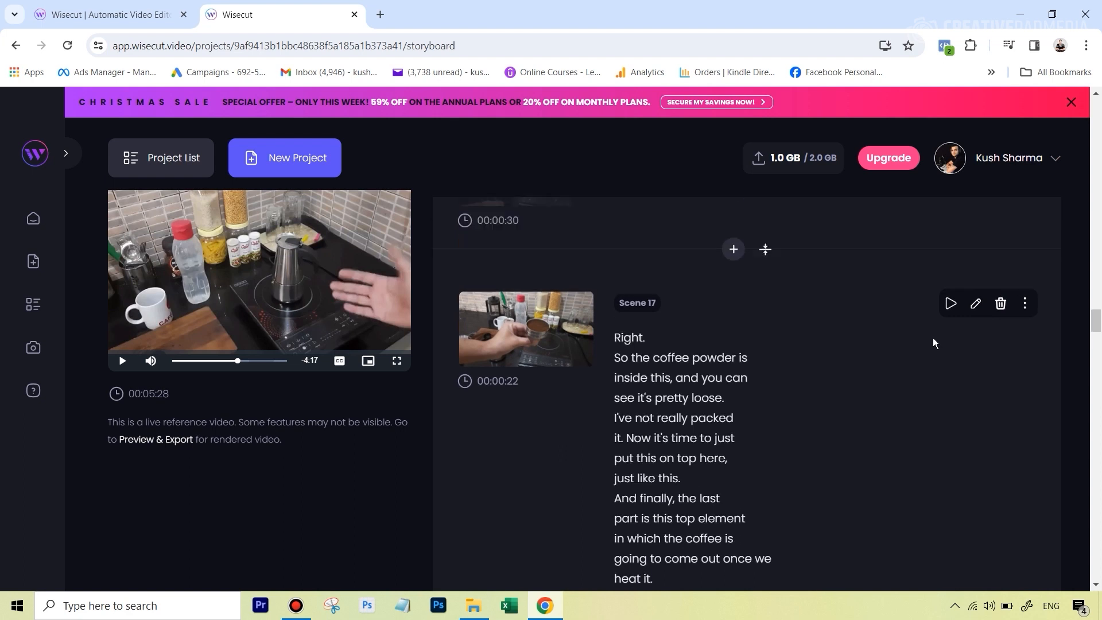
pyautogui.scroll(-2, 931, 342)
pyautogui.scroll(3, 928, 340)
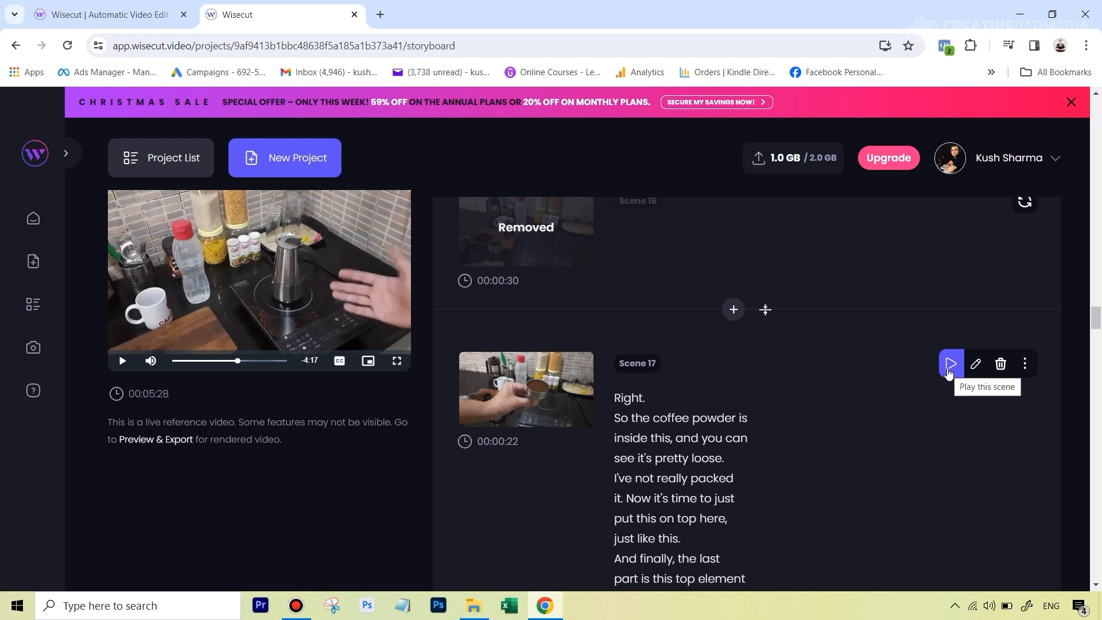
# Step: Play the beginning of Scene 17 and pause, and open its caption lines for editing and save them
pyautogui.click(950, 372)
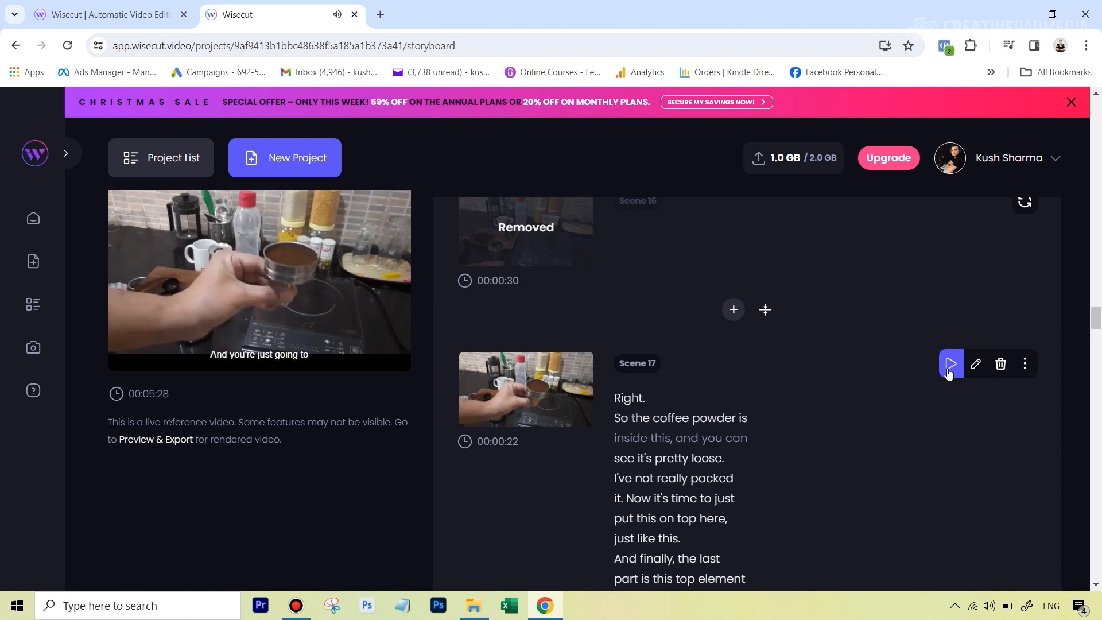
pyautogui.moveTo(111, 349)
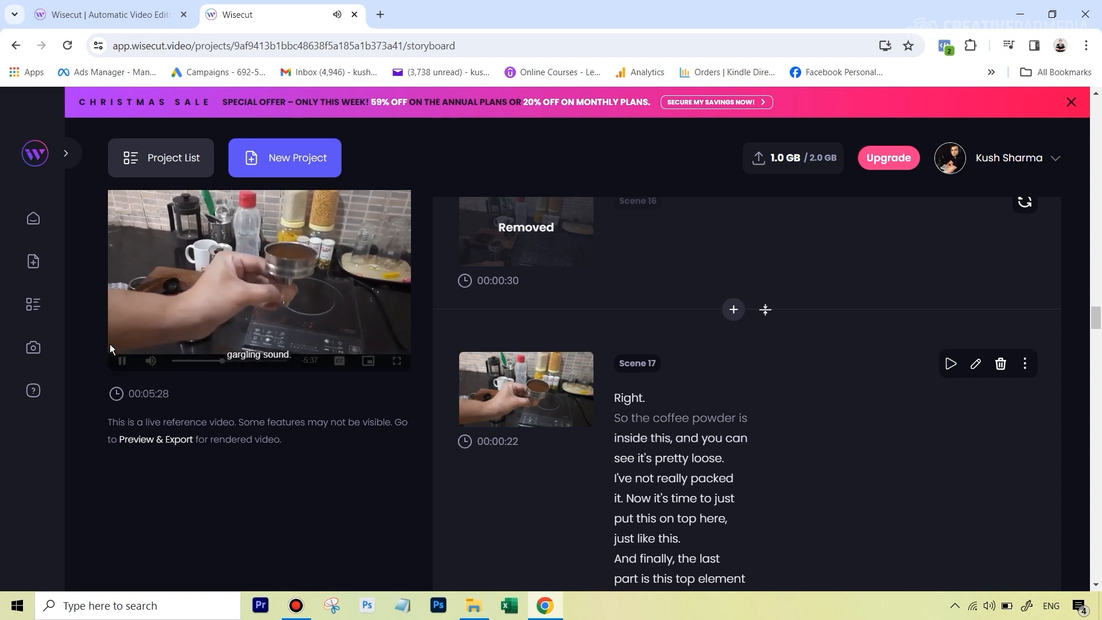
pyautogui.scroll(-2, 909, 421)
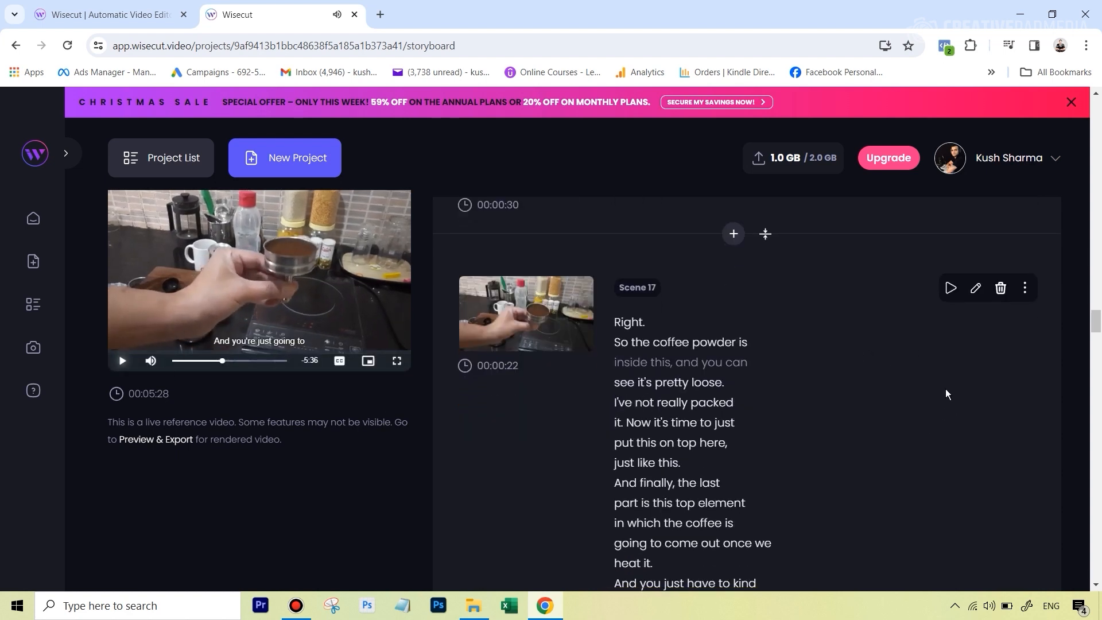
pyautogui.click(976, 293)
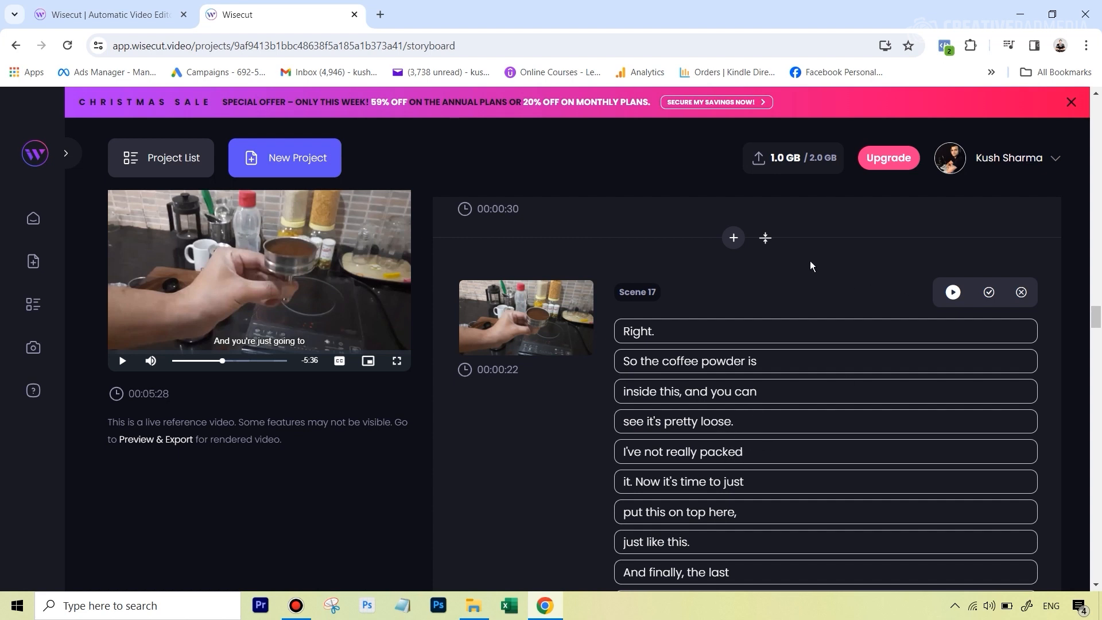
pyautogui.click(989, 292)
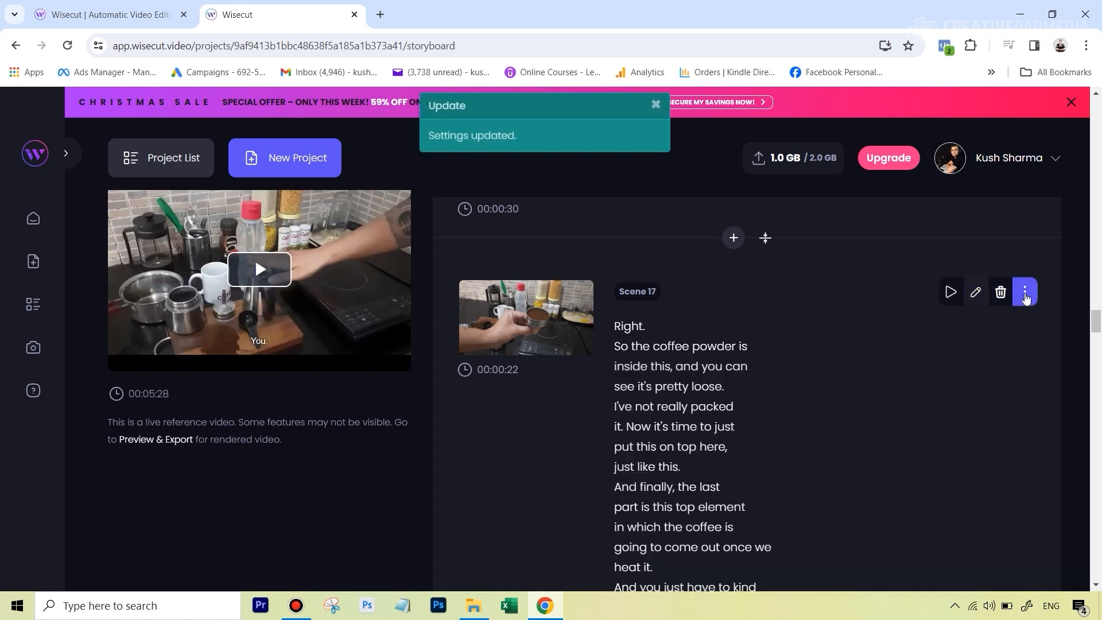
# Step: Try trimming the start of Scene 17 to 00:04:22, play the result, and return the start to 00:04:17
pyautogui.click(1025, 294)
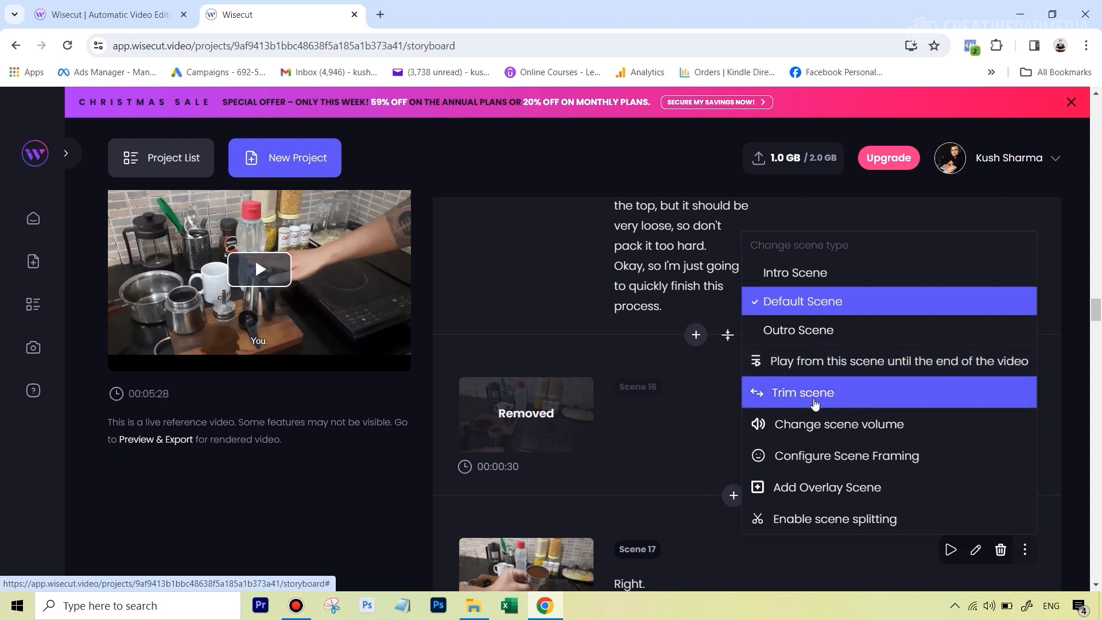
pyautogui.scroll(-1, 812, 400)
pyautogui.click(808, 325)
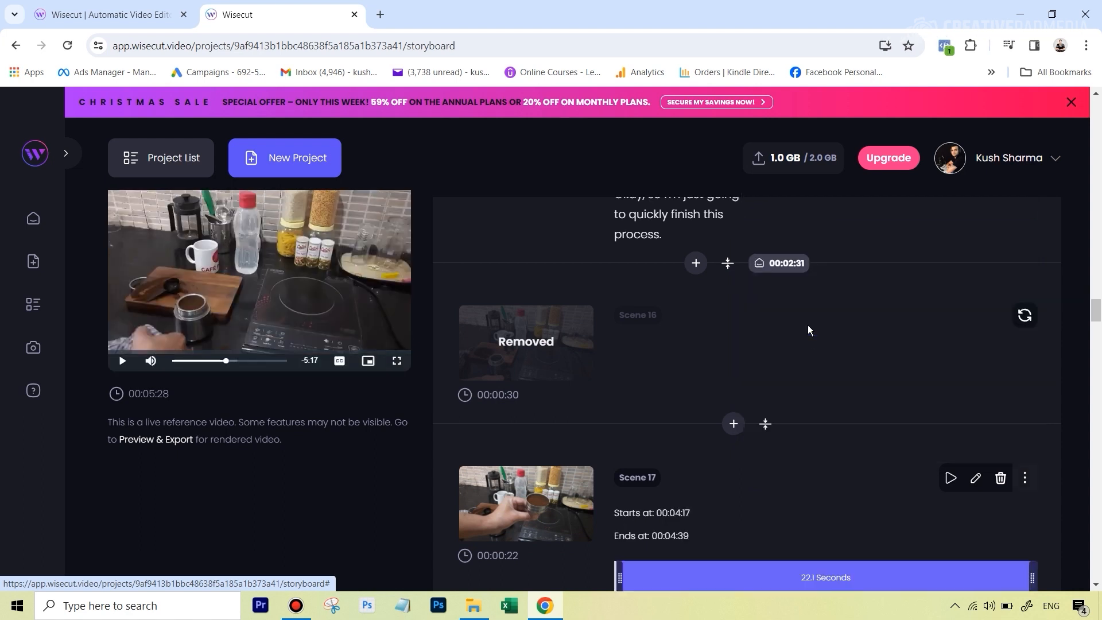
pyautogui.scroll(-1, 847, 441)
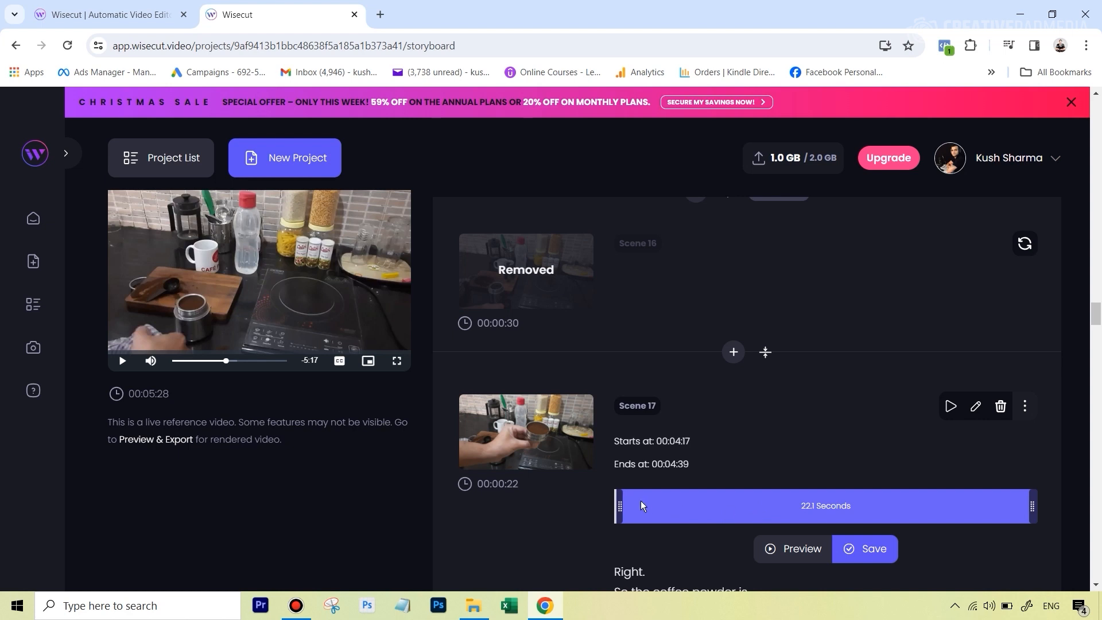
pyautogui.moveTo(620, 506); pyautogui.dragTo(712, 506)
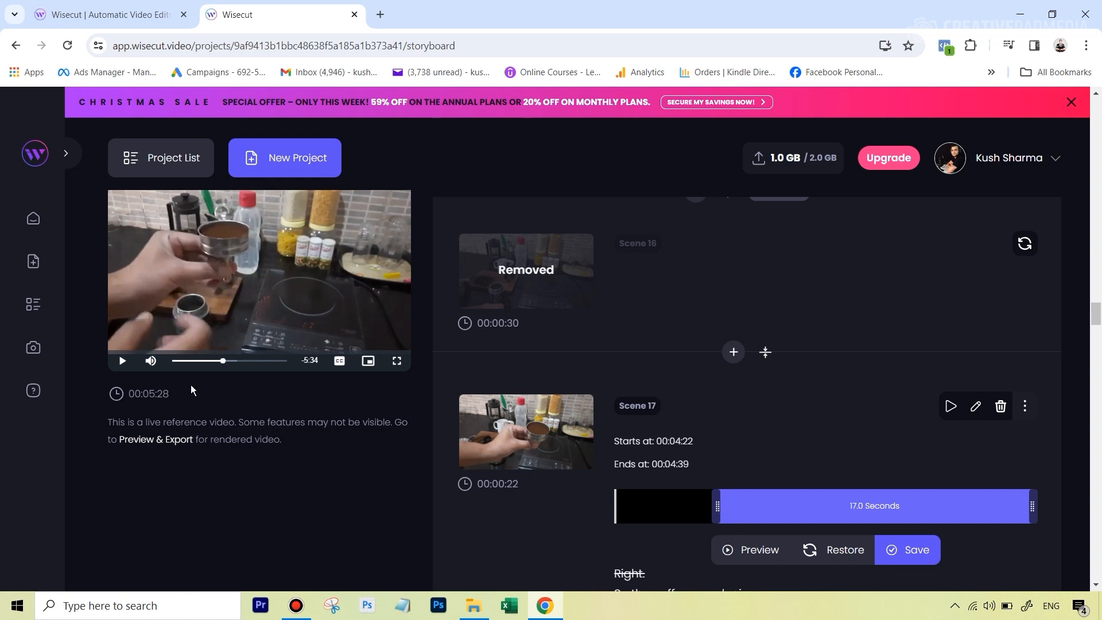
pyautogui.click(122, 362)
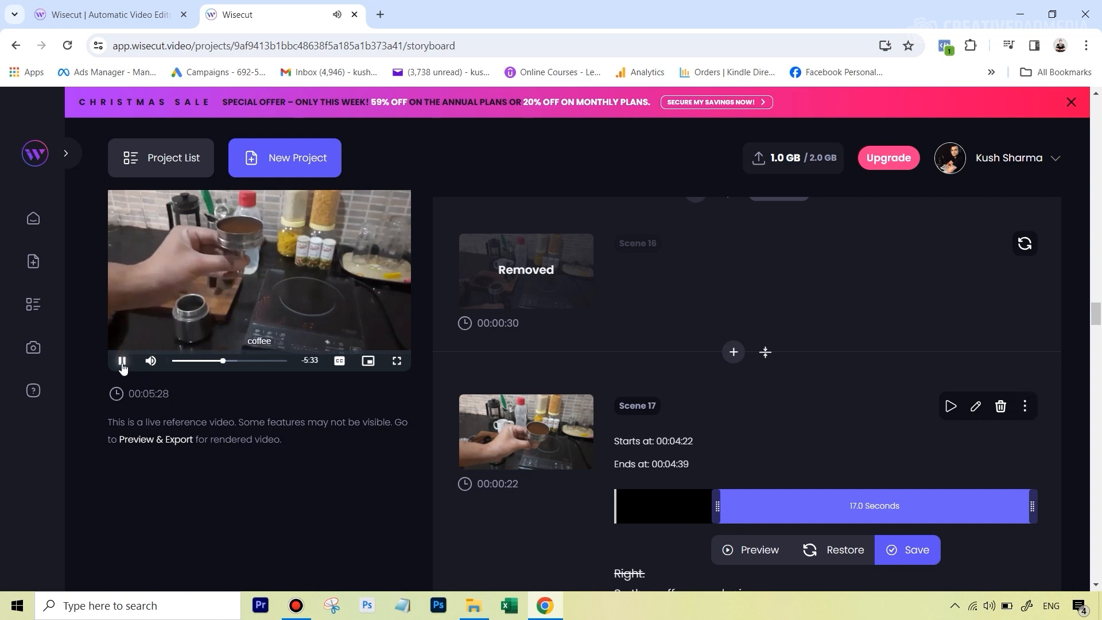
pyautogui.click(122, 362)
pyautogui.moveTo(718, 509); pyautogui.dragTo(597, 513)
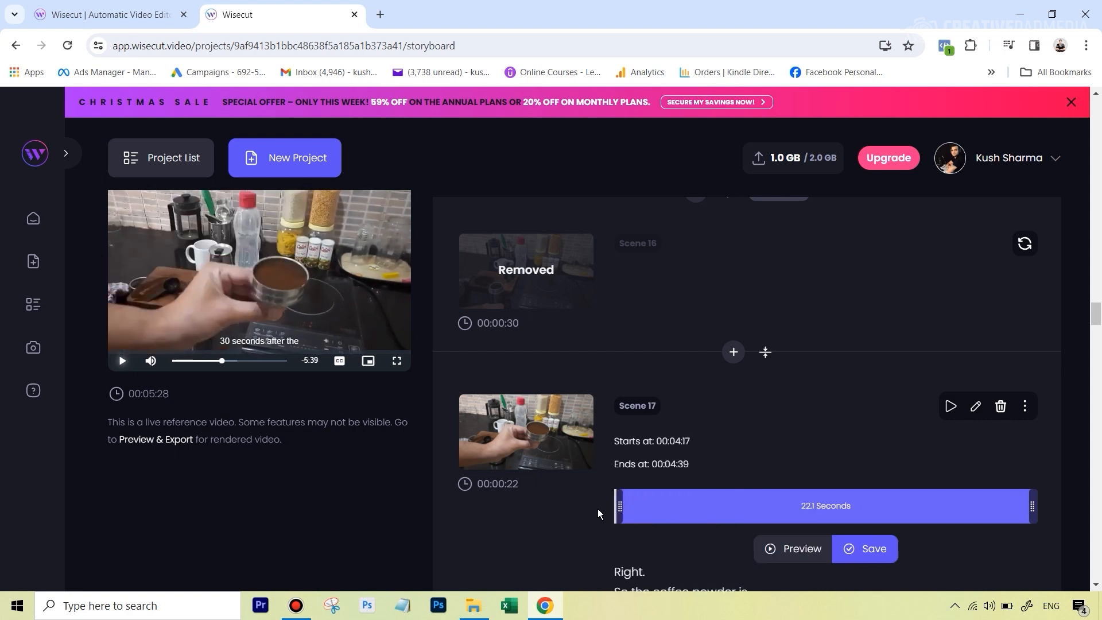
# Step: Enable scene splitting for Scene 17 so its caption lines can serve as cut points
pyautogui.click(1025, 406)
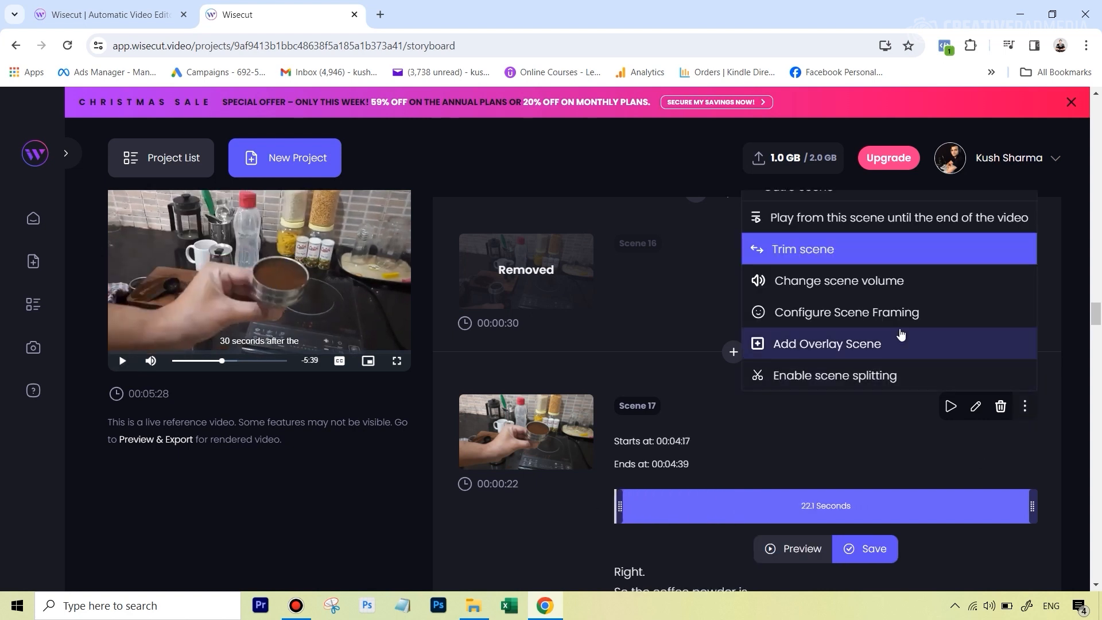
pyautogui.scroll(1, 867, 269)
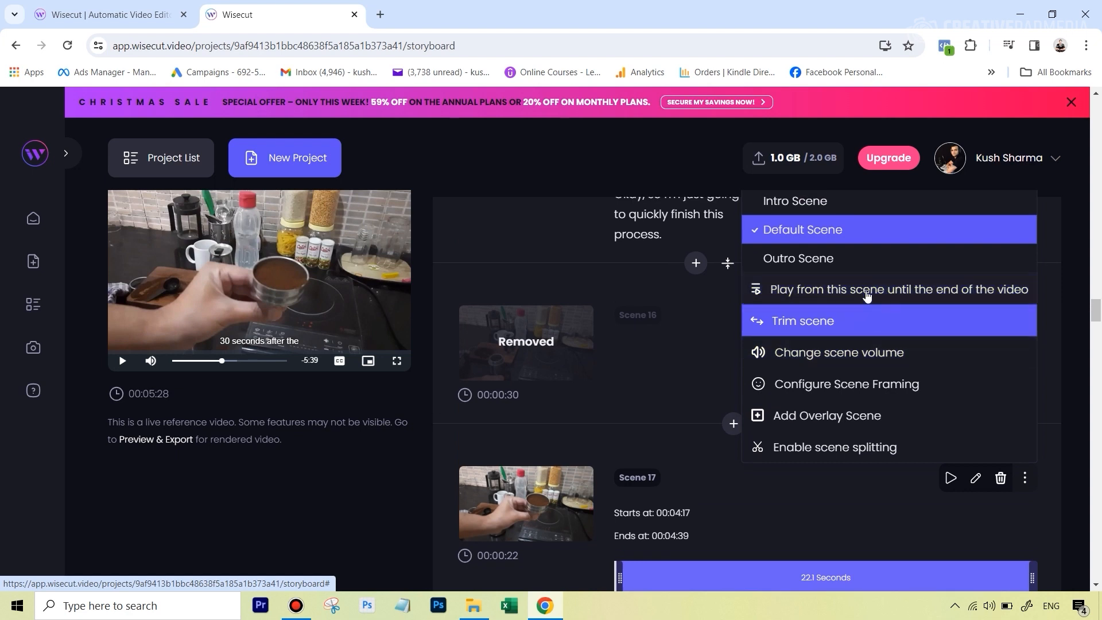
pyautogui.scroll(-1, 867, 351)
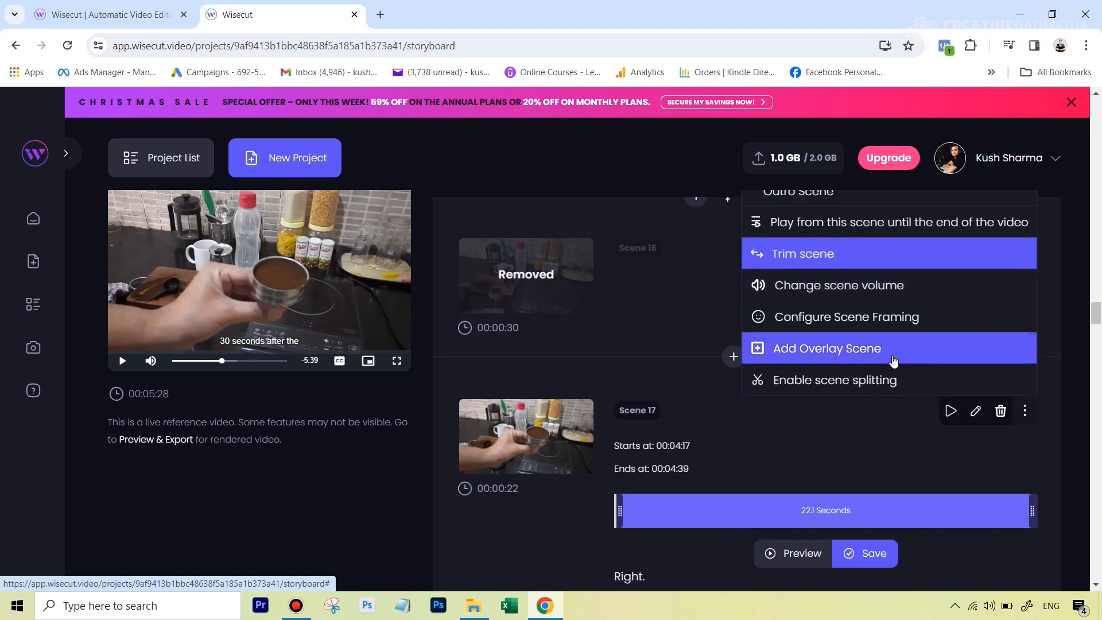
pyautogui.scroll(1, 866, 446)
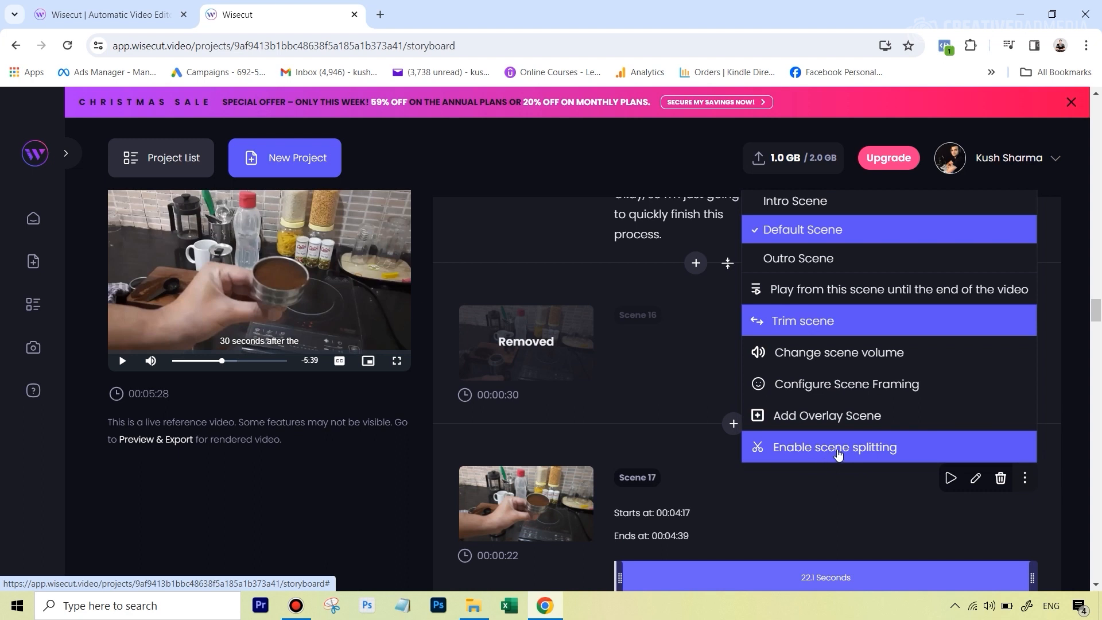
pyautogui.click(839, 448)
pyautogui.scroll(-2, 906, 473)
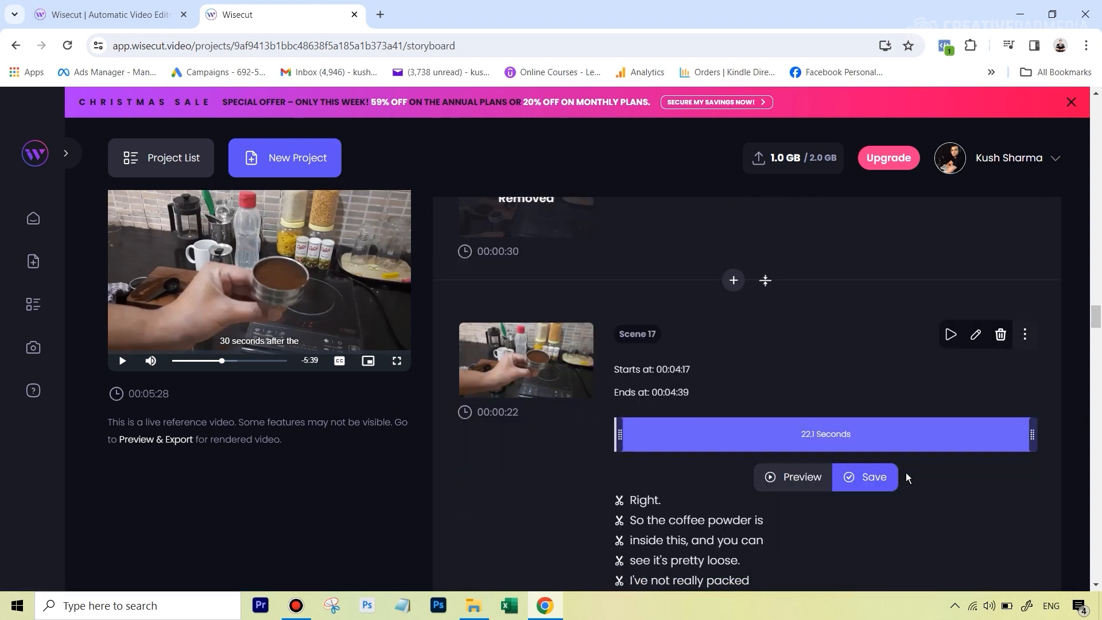
pyautogui.scroll(-1, 620, 296)
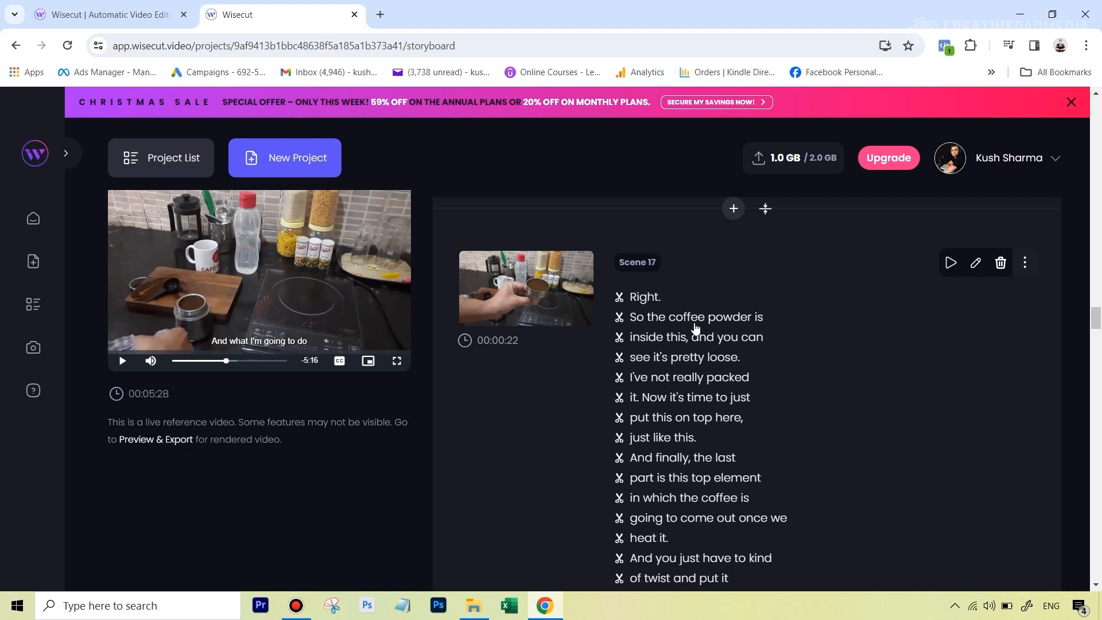
# Step: Play Scene 17 from its first caption line, split the scene after "Right.", and pause playback
pyautogui.click(649, 299)
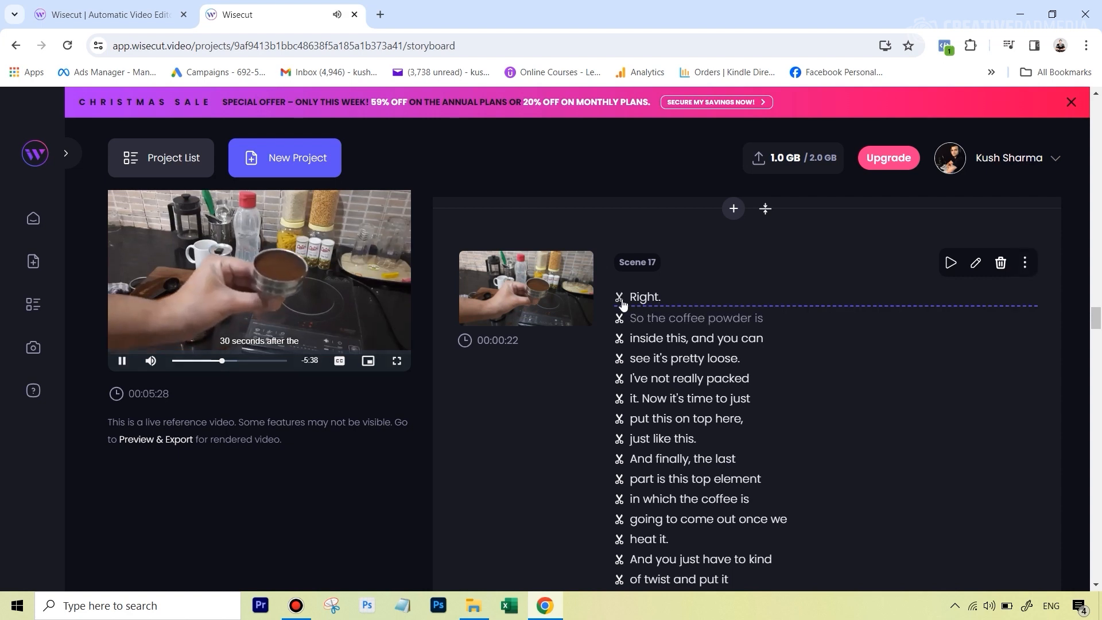
pyautogui.click(620, 298)
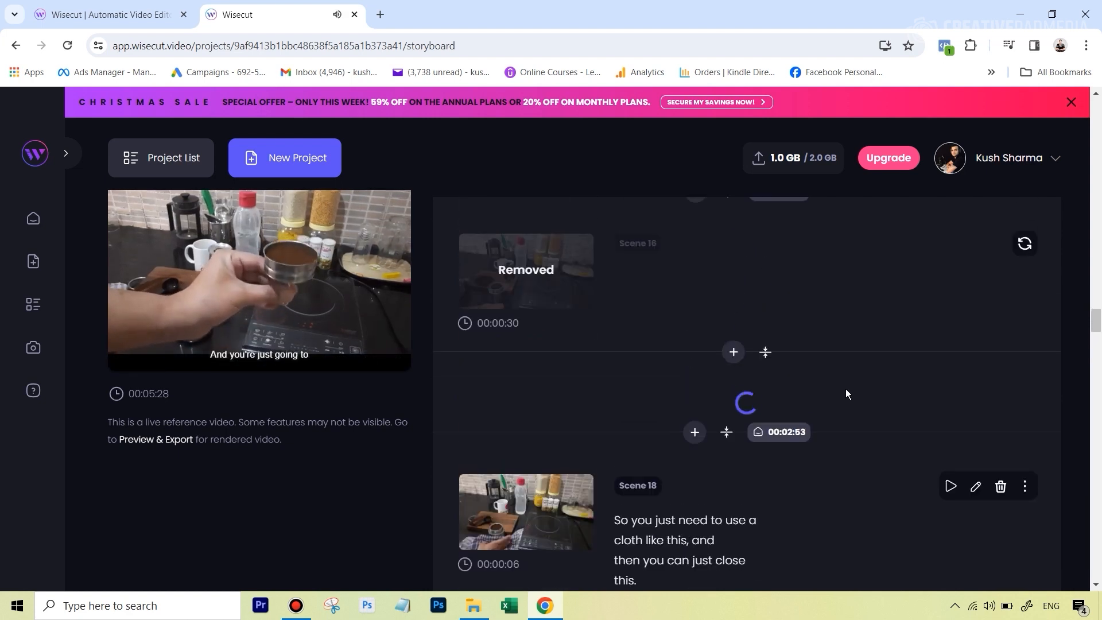
pyautogui.click(123, 362)
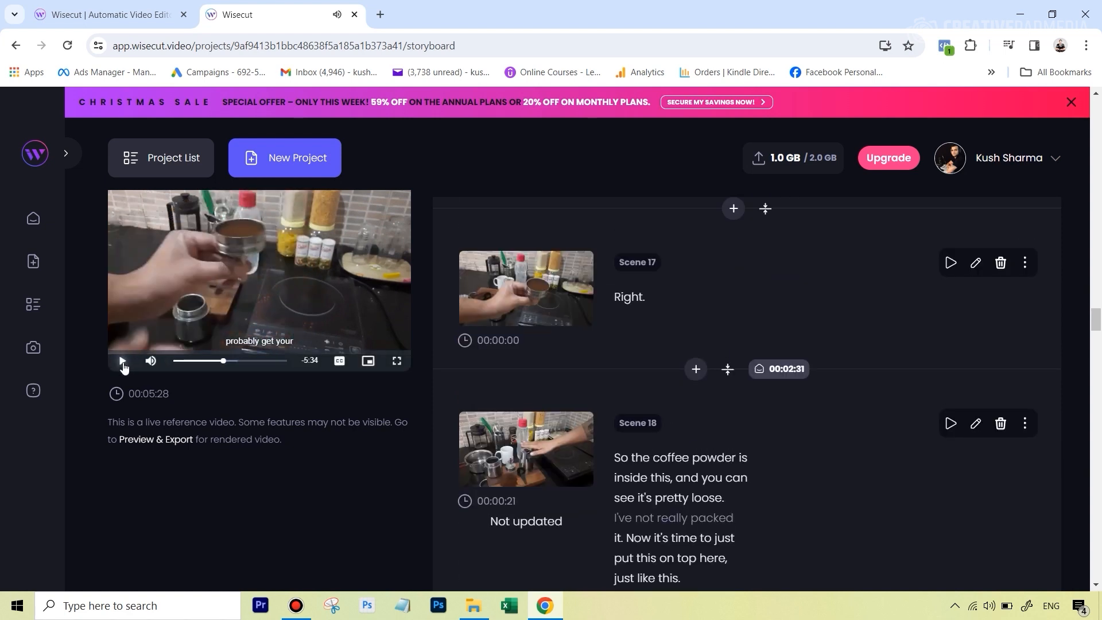
# Step: Play the short "Right." scene and the following coffee powder scene to check the split, and pause
pyautogui.scroll(1, 656, 314)
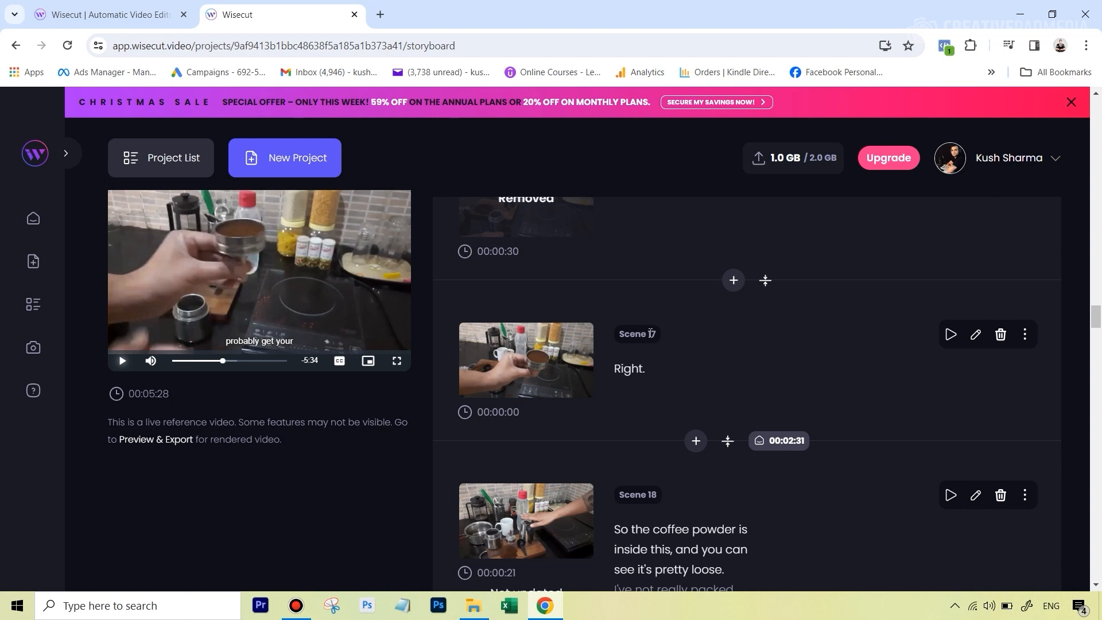
pyautogui.click(950, 336)
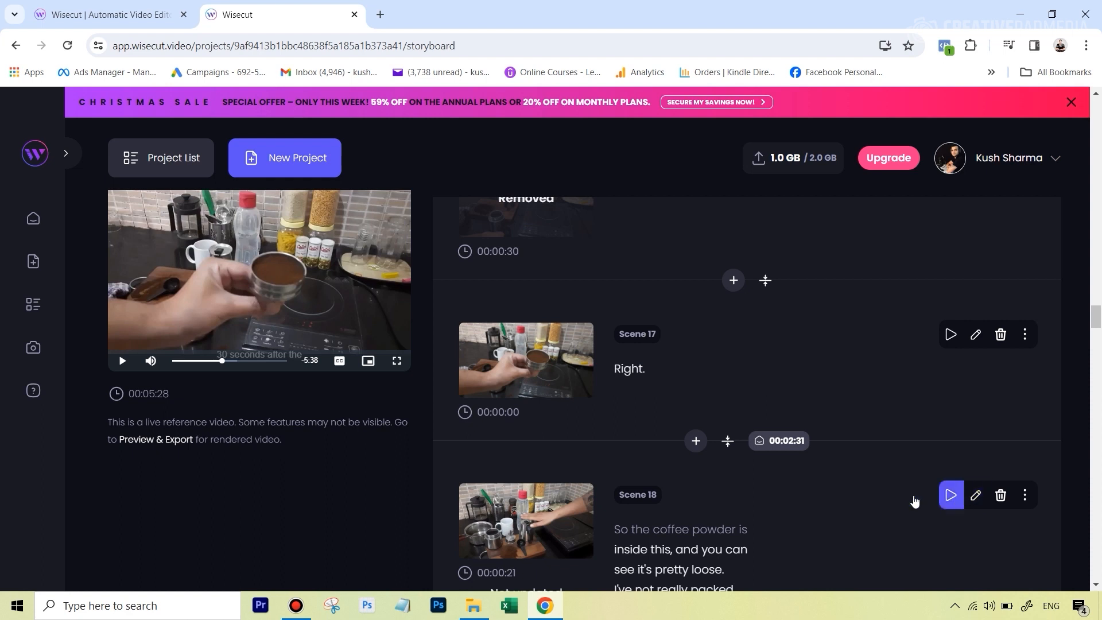
pyautogui.scroll(-1, 918, 505)
pyautogui.click(951, 423)
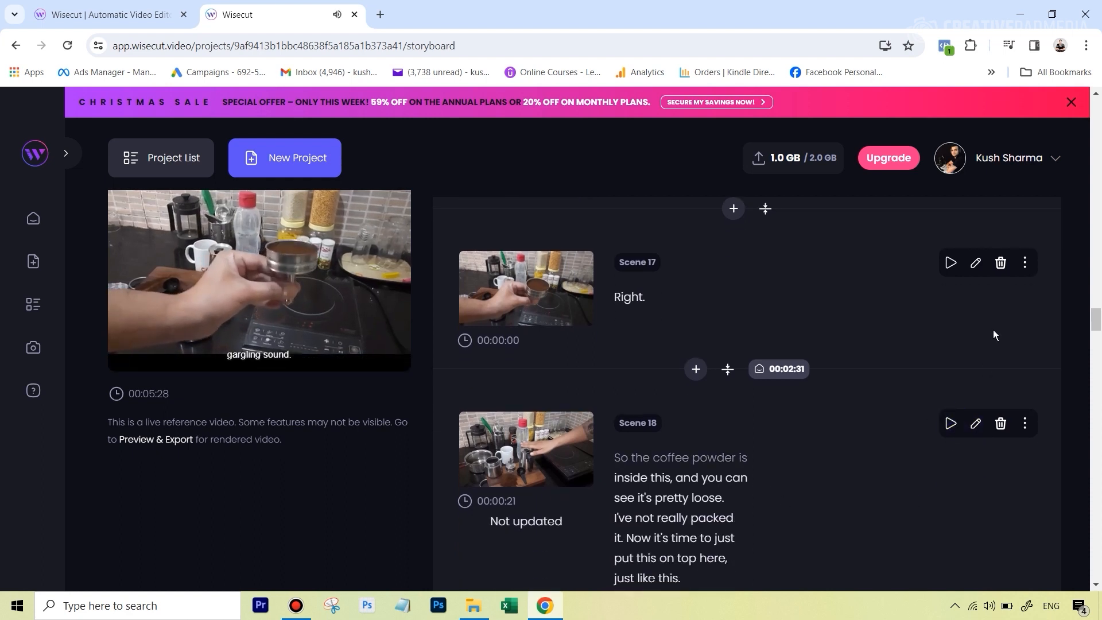
pyautogui.click(123, 361)
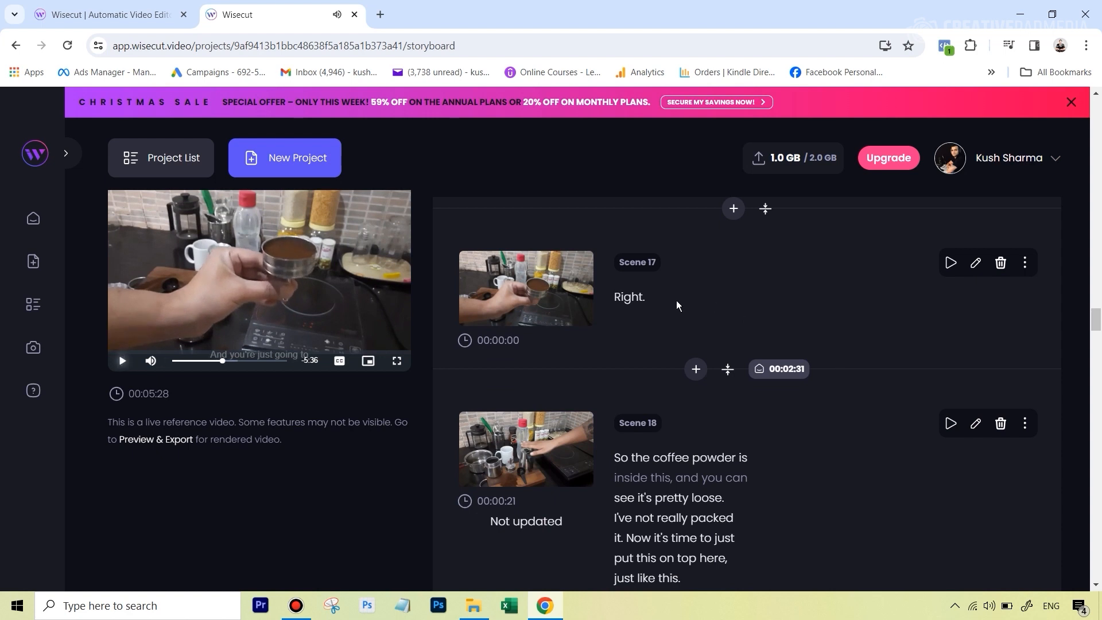
# Step: Remove the short "Right." scene, play the following coffee powder scene to check the cut, and pause playback
pyautogui.scroll(1, 849, 324)
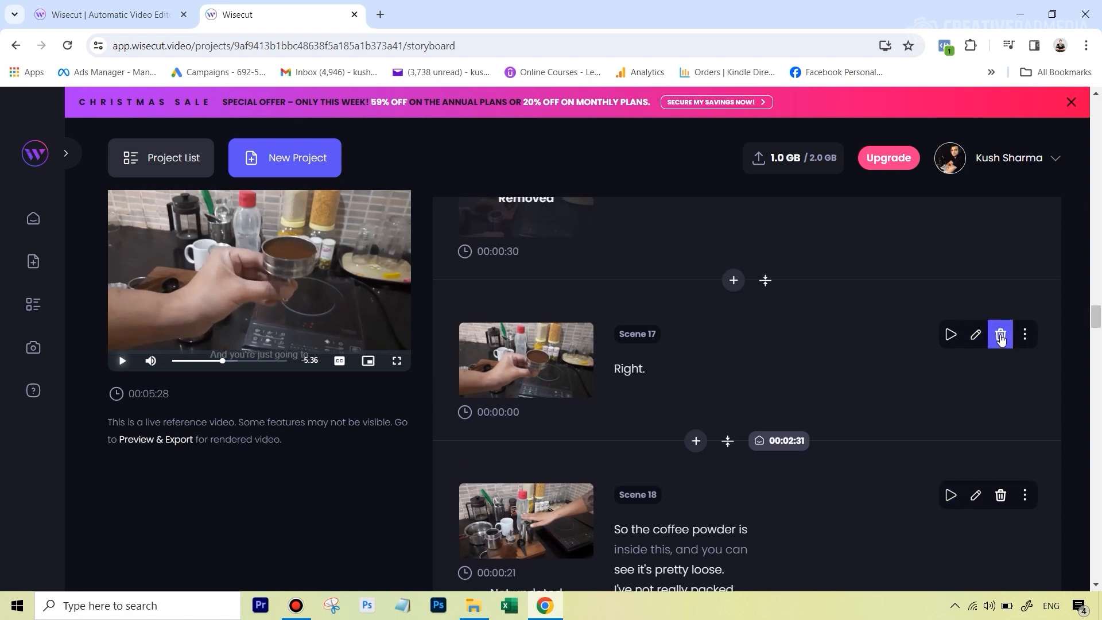
pyautogui.click(1000, 338)
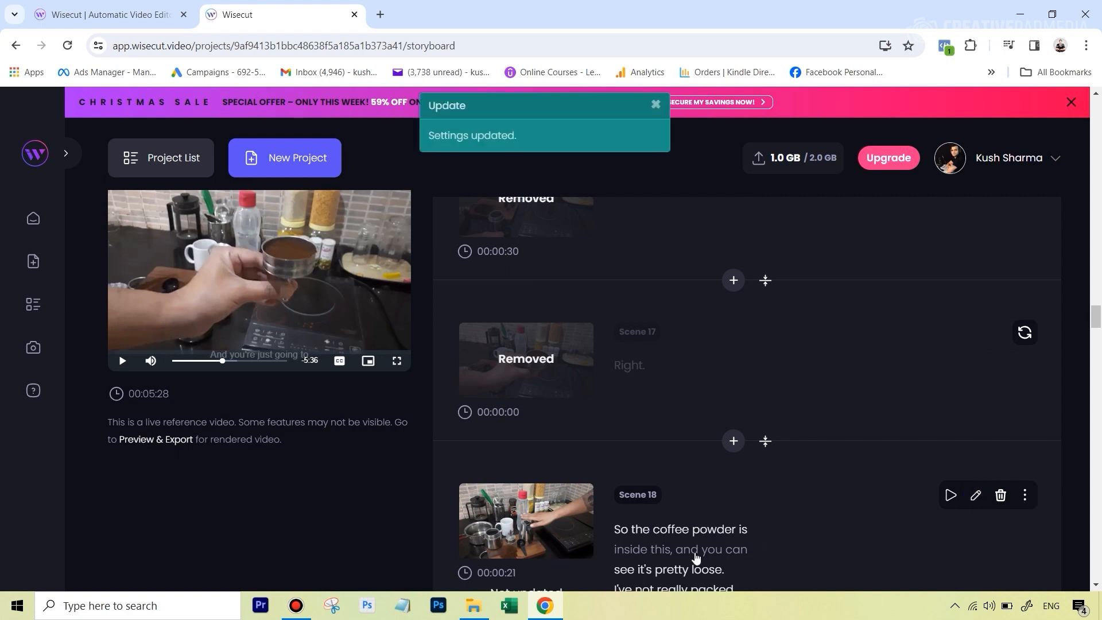
pyautogui.click(952, 495)
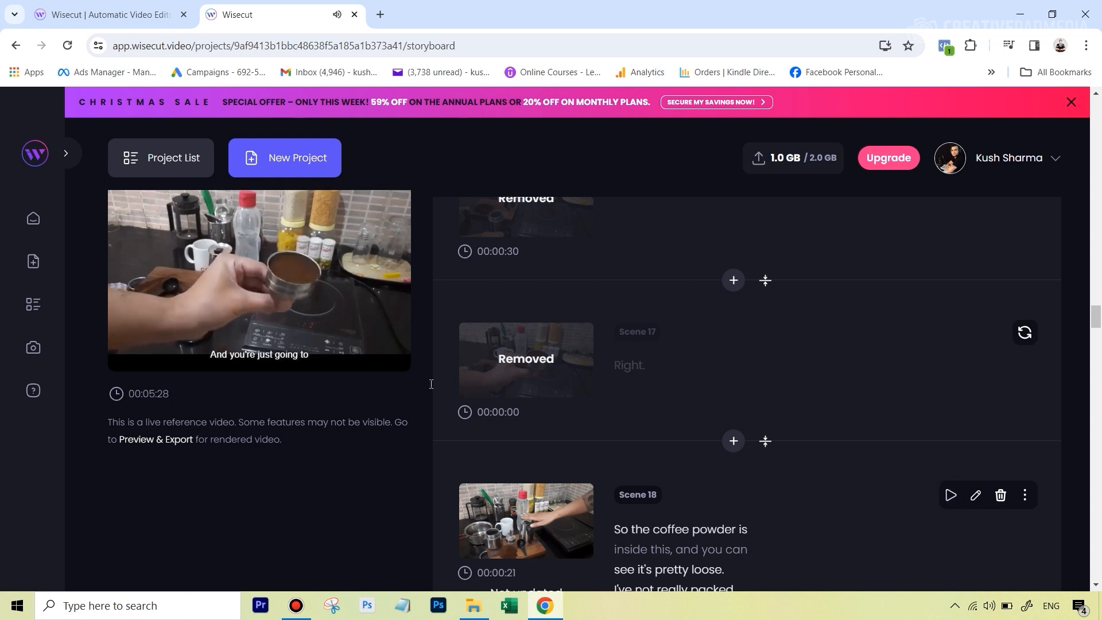
pyautogui.click(123, 361)
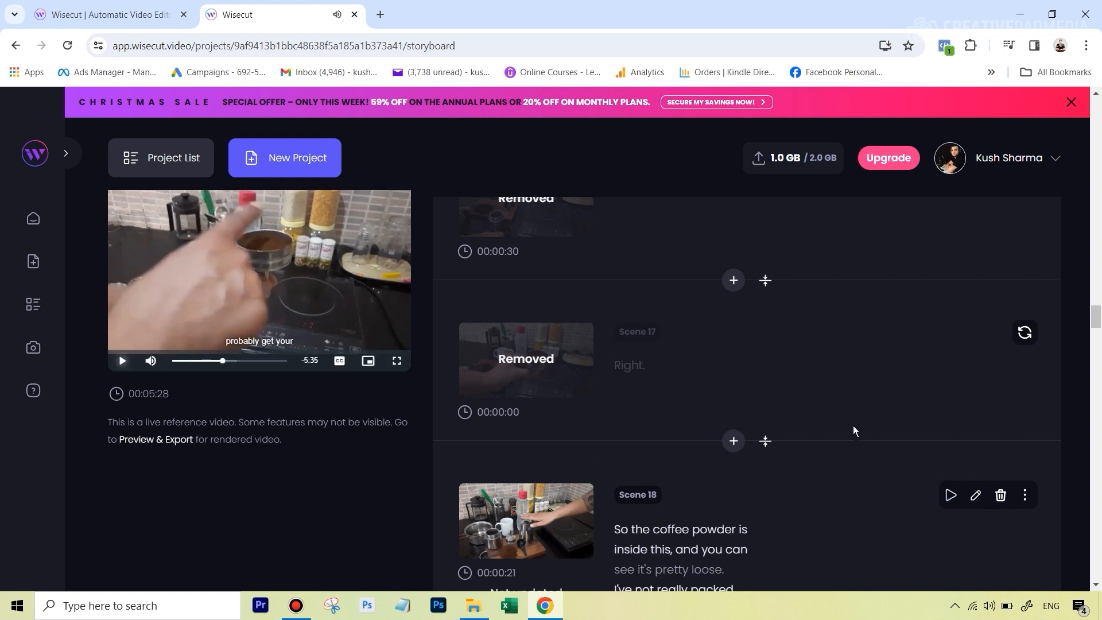
# Step: Open the coffee1 project's preview and export page and render the unpreviewed storyboard changes
pyautogui.scroll(-4, 853, 426)
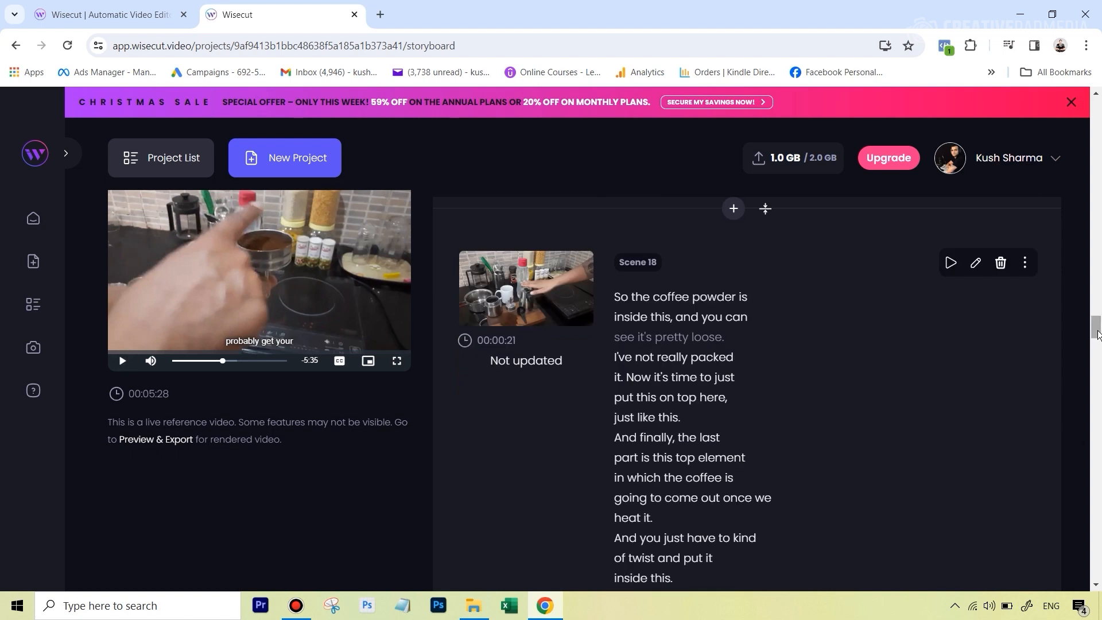
pyautogui.moveTo(1096, 327); pyautogui.dragTo(1099, 107)
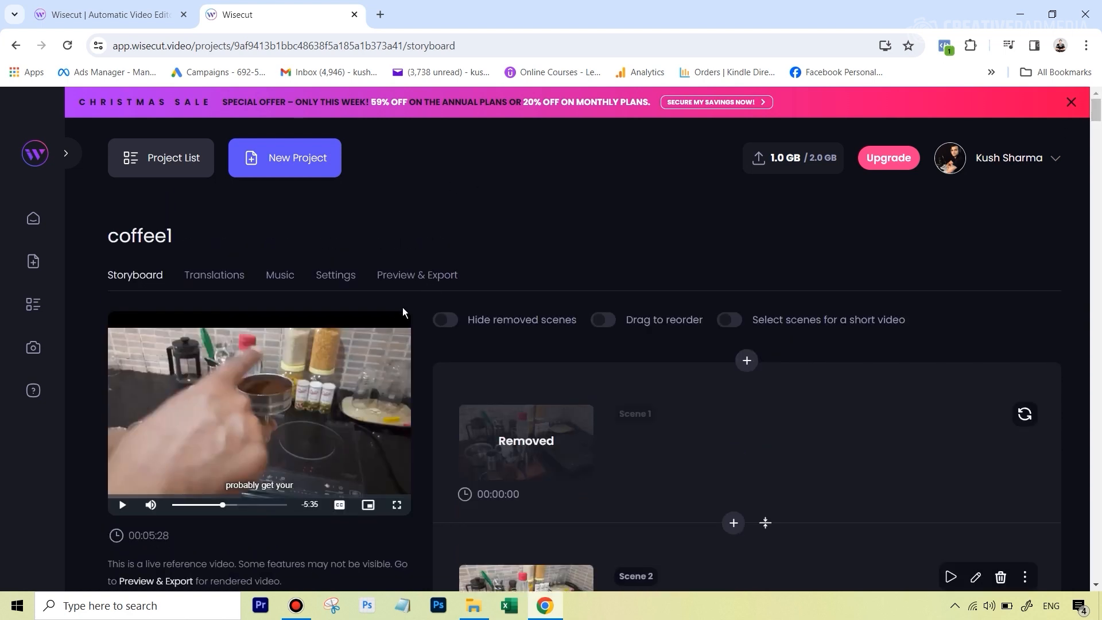
pyautogui.click(422, 281)
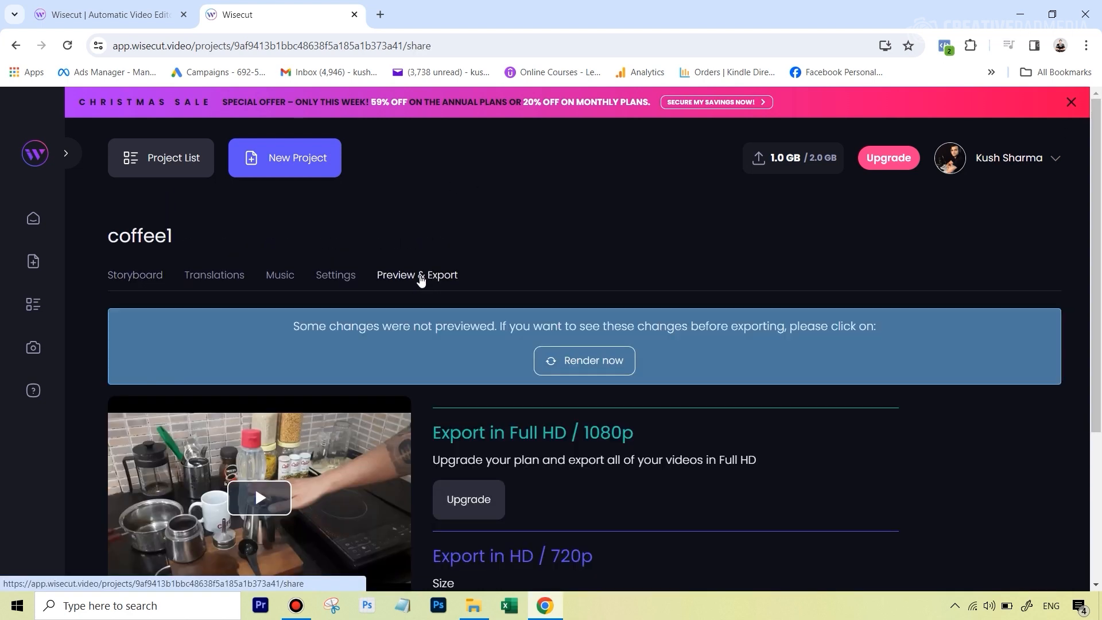
pyautogui.click(561, 369)
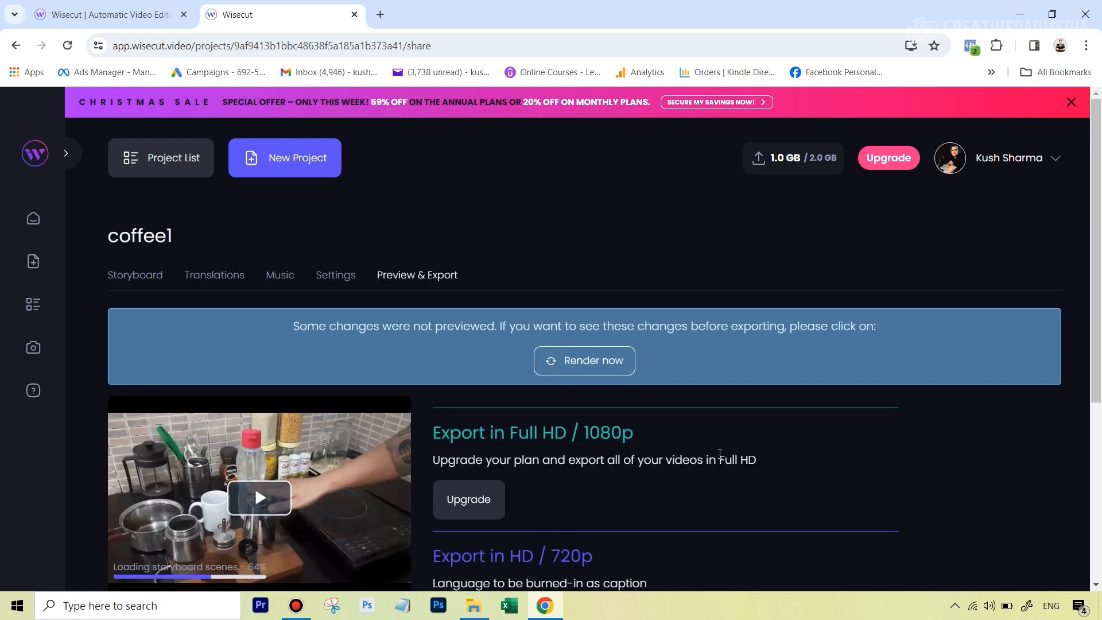
# Step: Play the preview video, skip to its end, check the section from about 4:22, and pause
pyautogui.scroll(-3, 719, 453)
pyautogui.scroll(1, 719, 458)
pyautogui.scroll(-1, 720, 444)
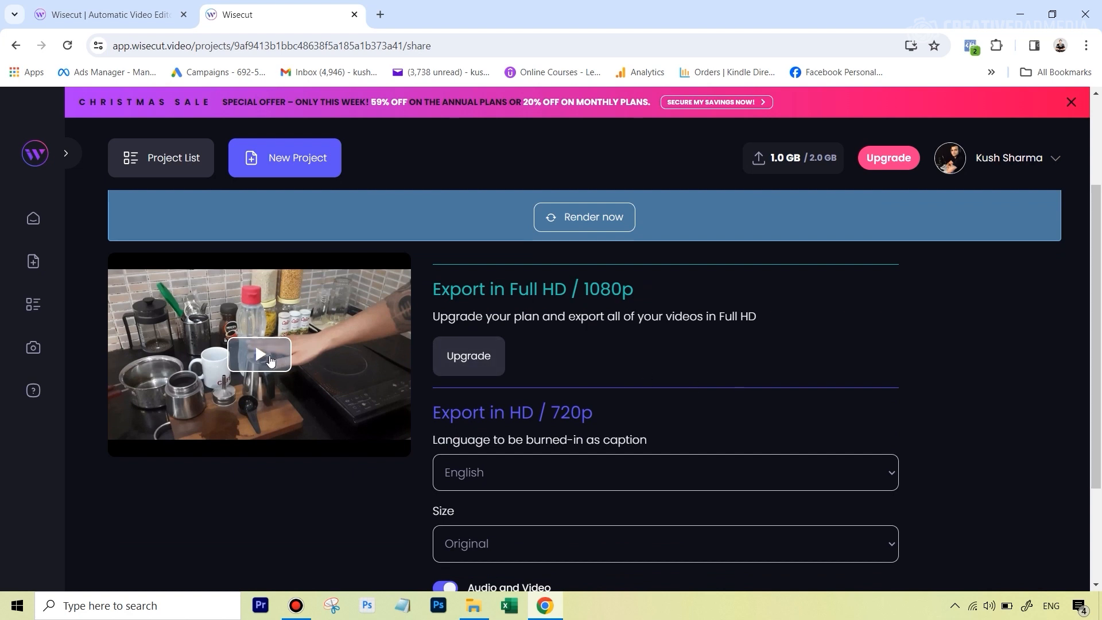
pyautogui.click(269, 363)
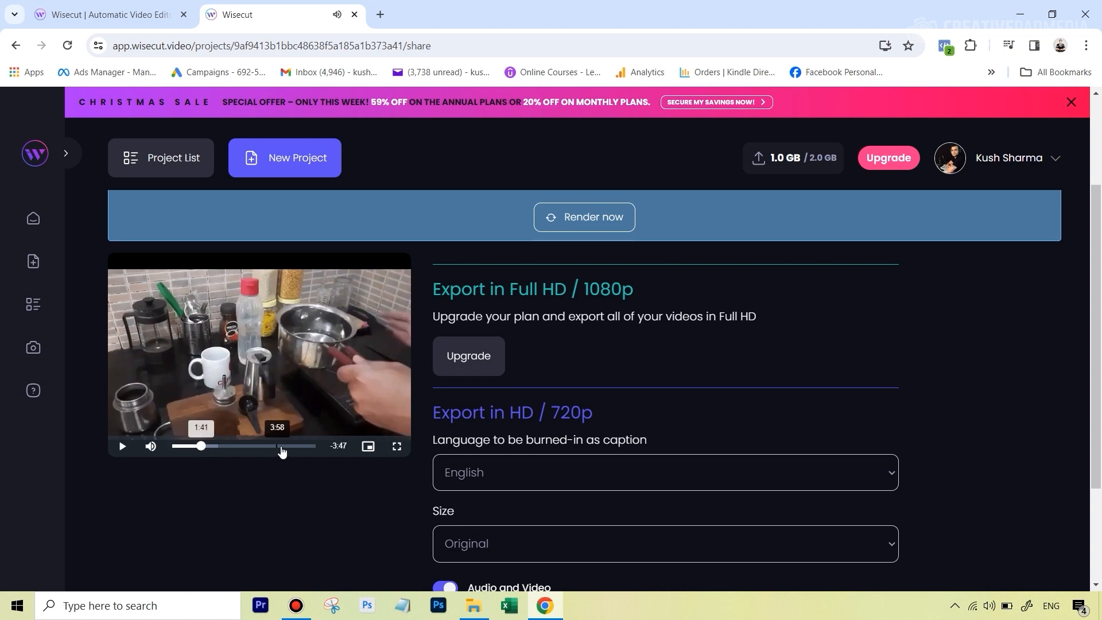
pyautogui.click(312, 450)
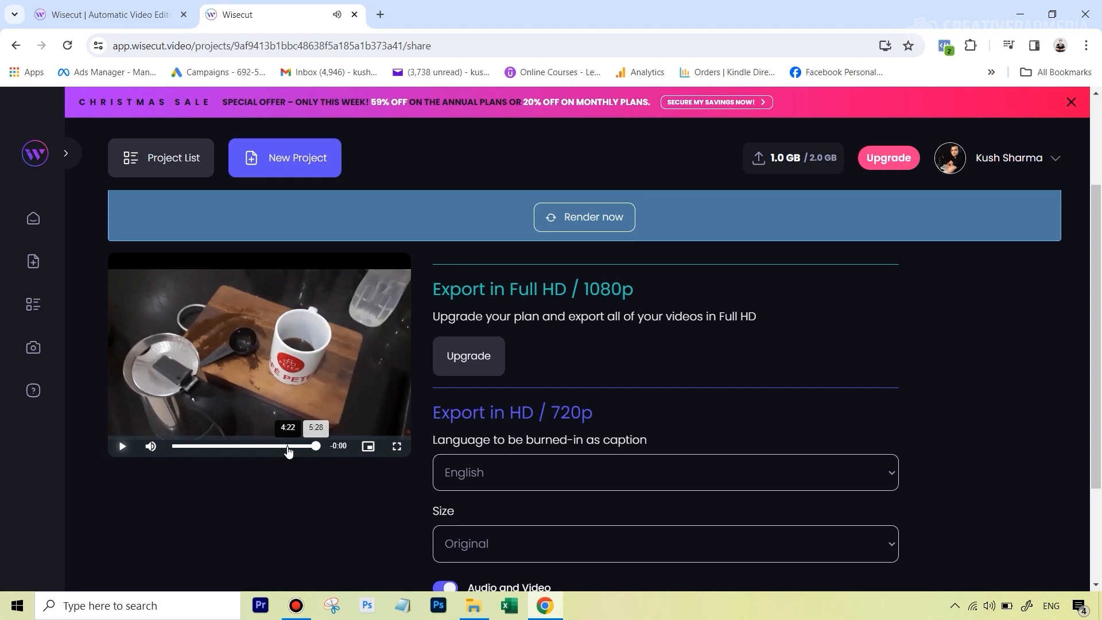
pyautogui.click(289, 447)
pyautogui.click(123, 446)
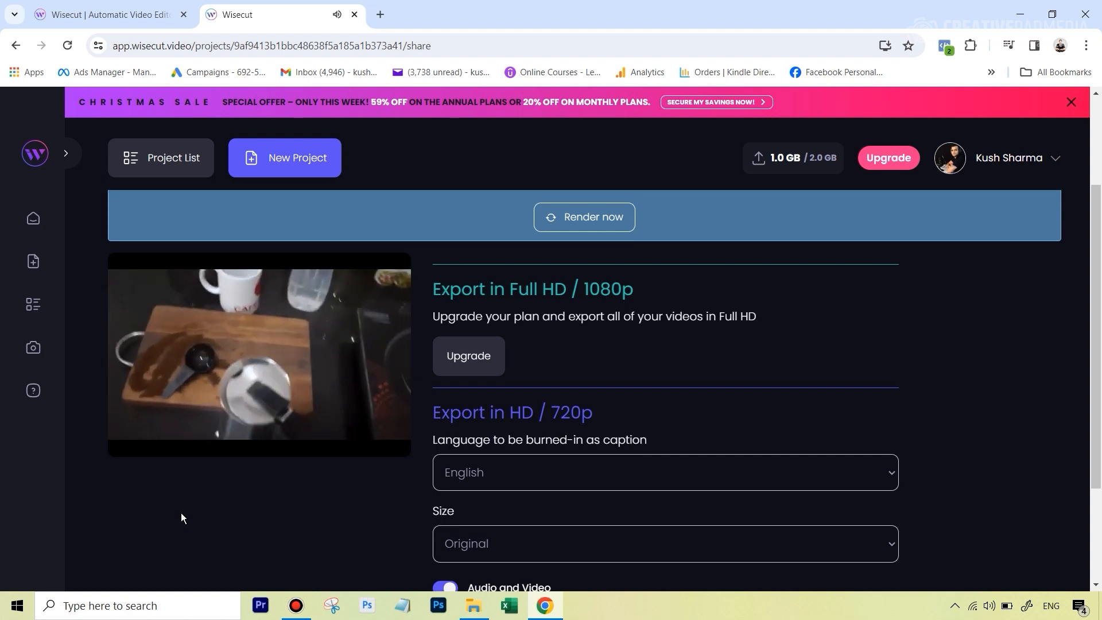
pyautogui.click(121, 447)
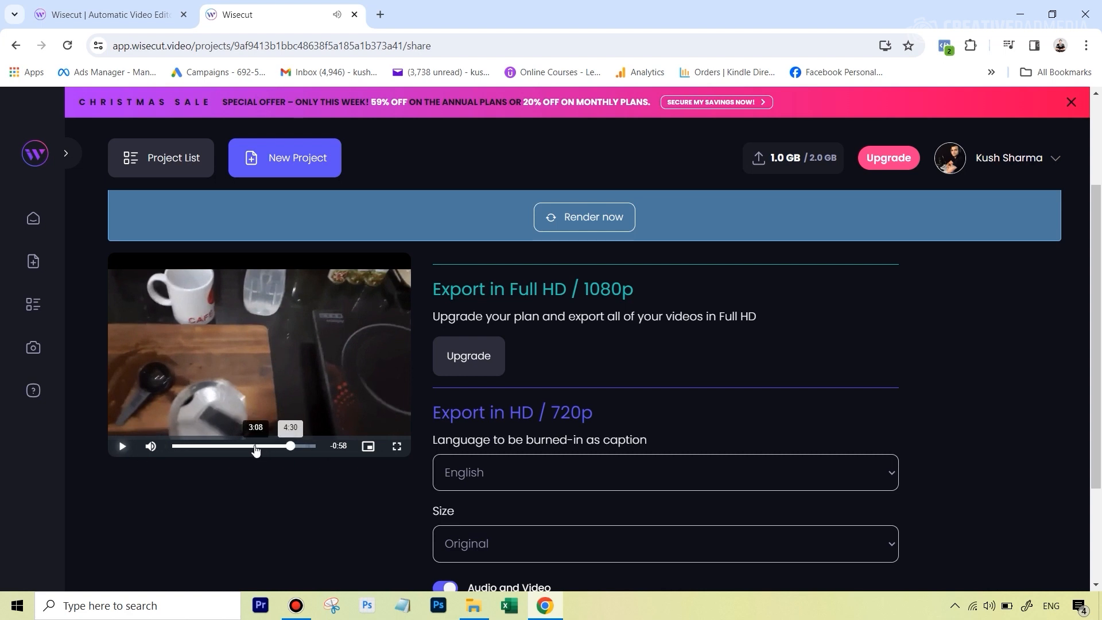
# Step: Play the preview video from about 3:08 to check the middle section, and pause
pyautogui.click(254, 446)
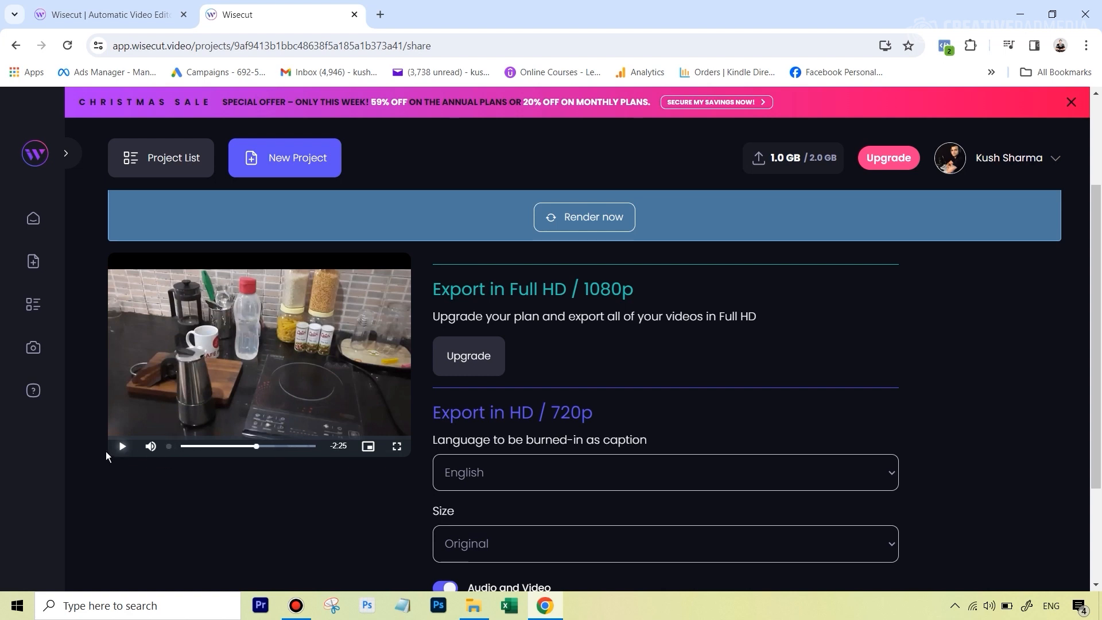
pyautogui.click(122, 447)
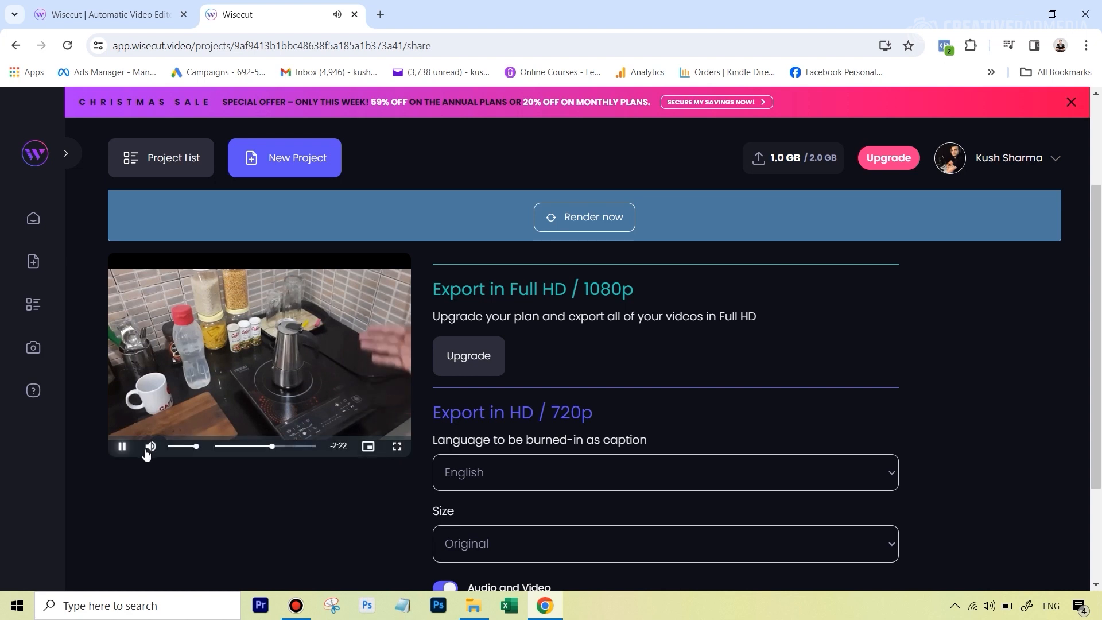
pyautogui.click(122, 446)
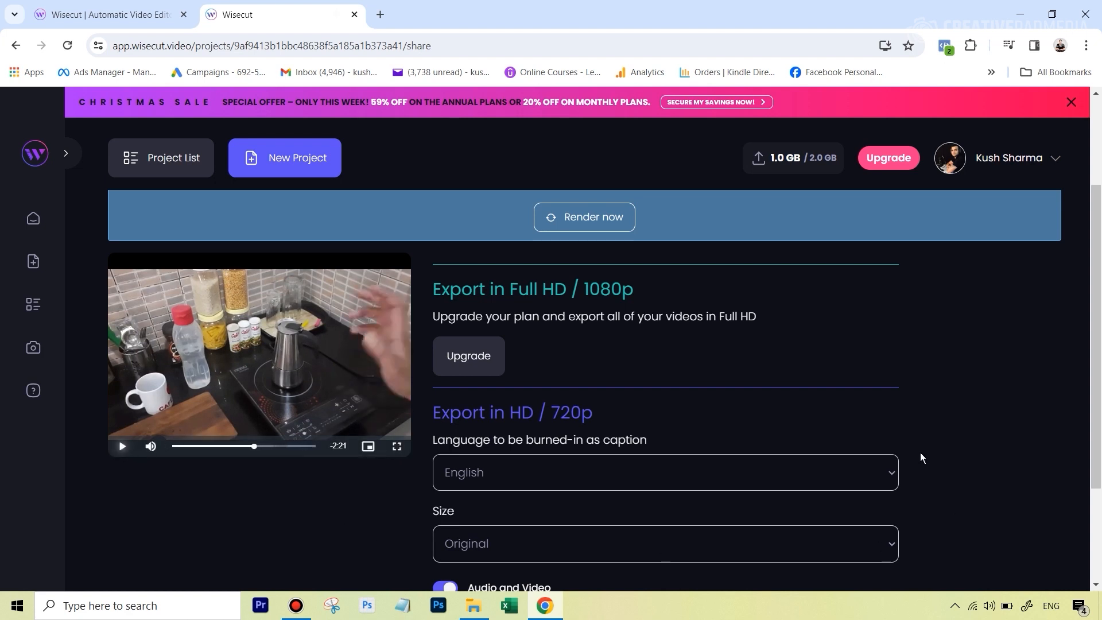
# Step: Review the HD 720p export options and the project's feature, footage audio, enhancer and subtitle settings
pyautogui.scroll(-3, 935, 412)
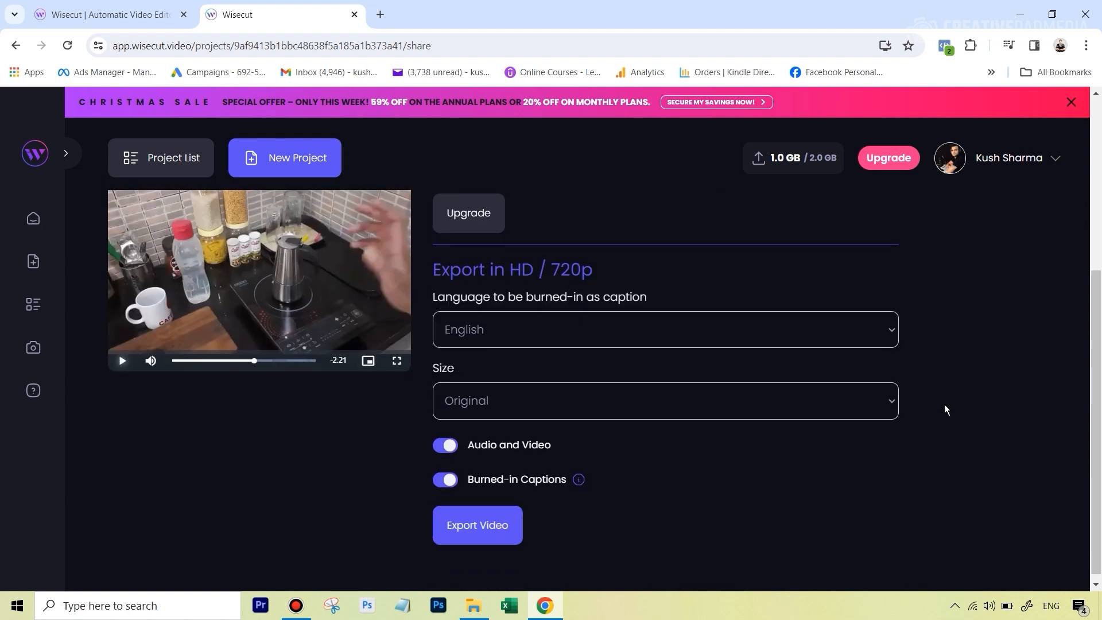
pyautogui.scroll(2, 946, 399)
pyautogui.scroll(2, 763, 319)
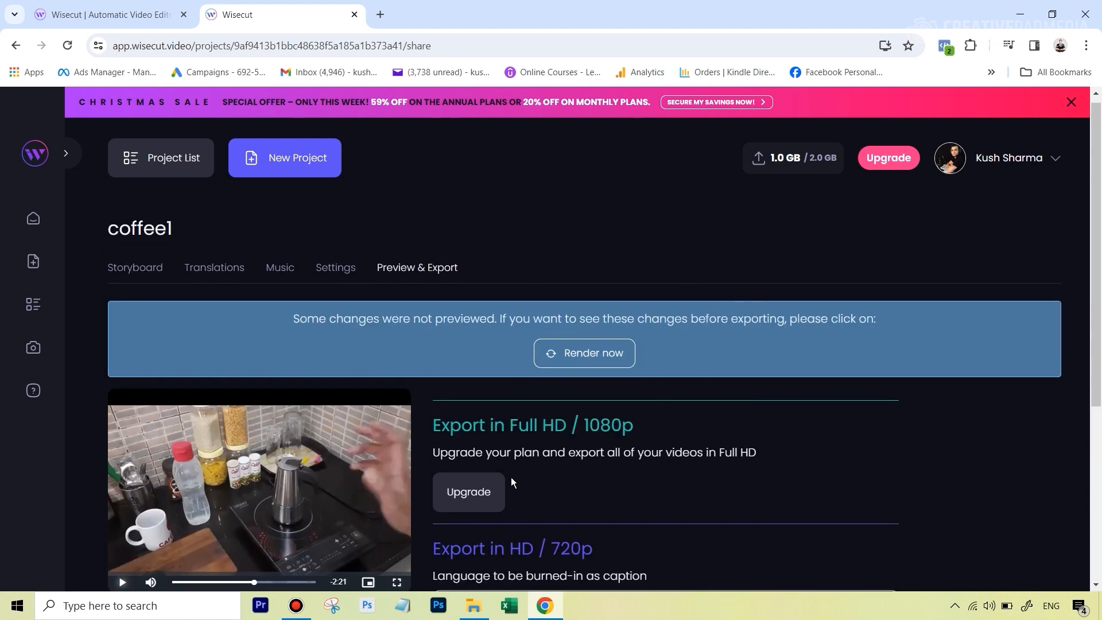
pyautogui.scroll(-2, 635, 510)
pyautogui.scroll(2, 595, 492)
pyautogui.click(343, 273)
pyautogui.scroll(-2, 617, 387)
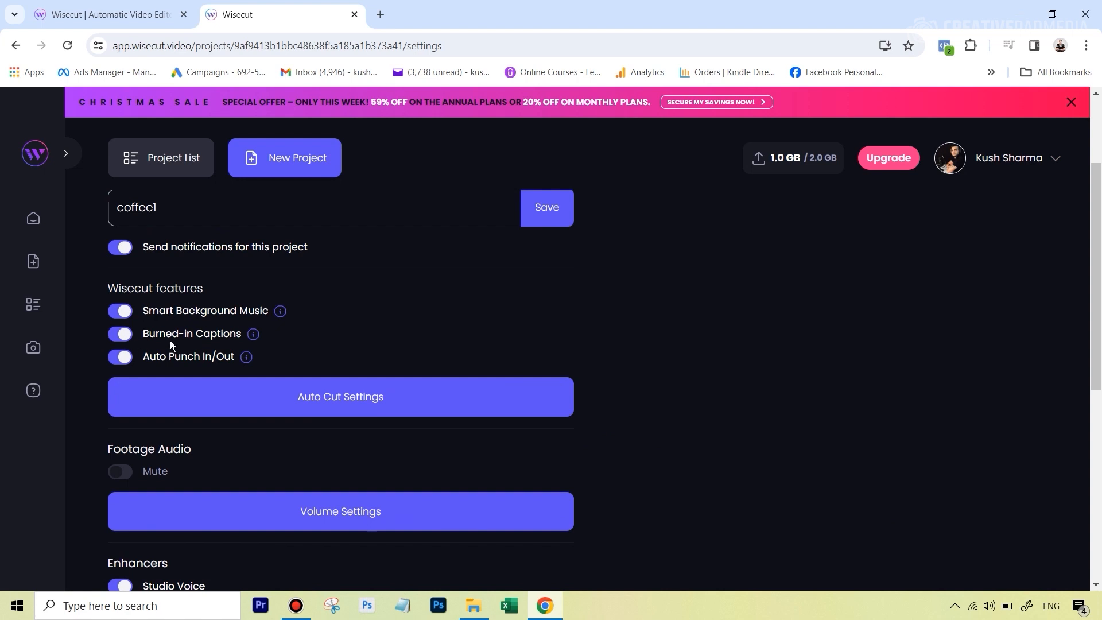
pyautogui.scroll(-2, 170, 340)
pyautogui.scroll(-1, 227, 324)
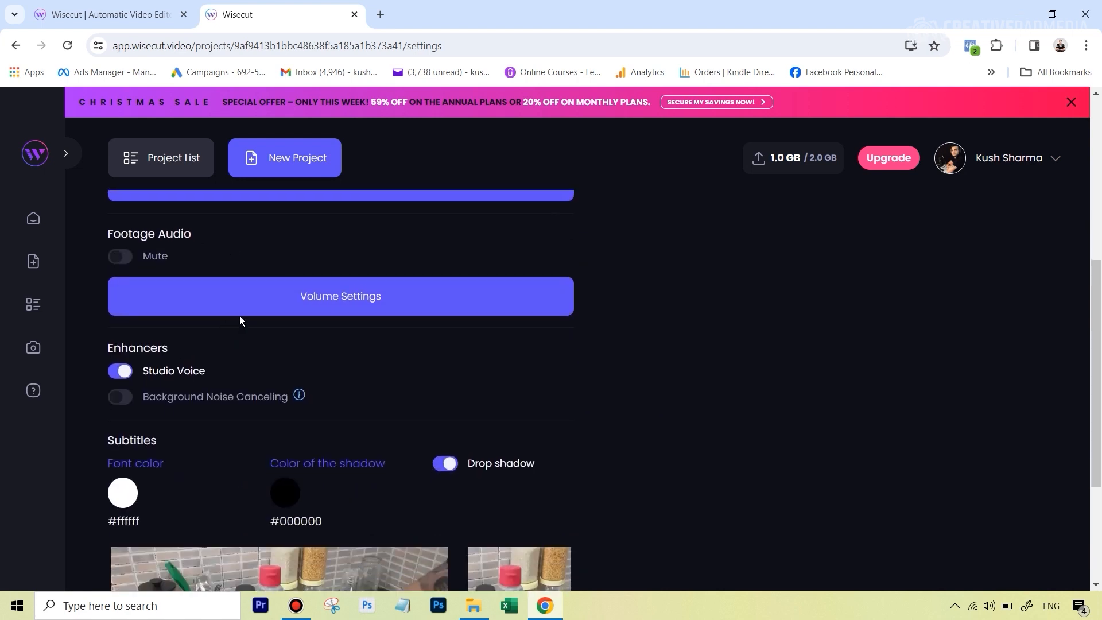
pyautogui.scroll(-1, 336, 346)
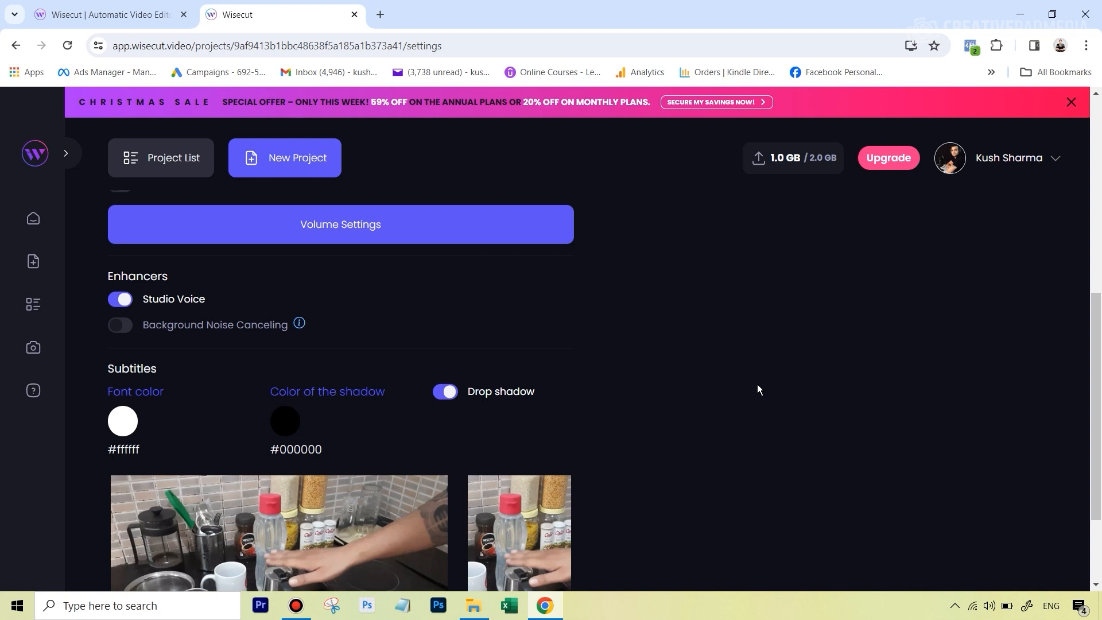
pyautogui.scroll(8, 756, 384)
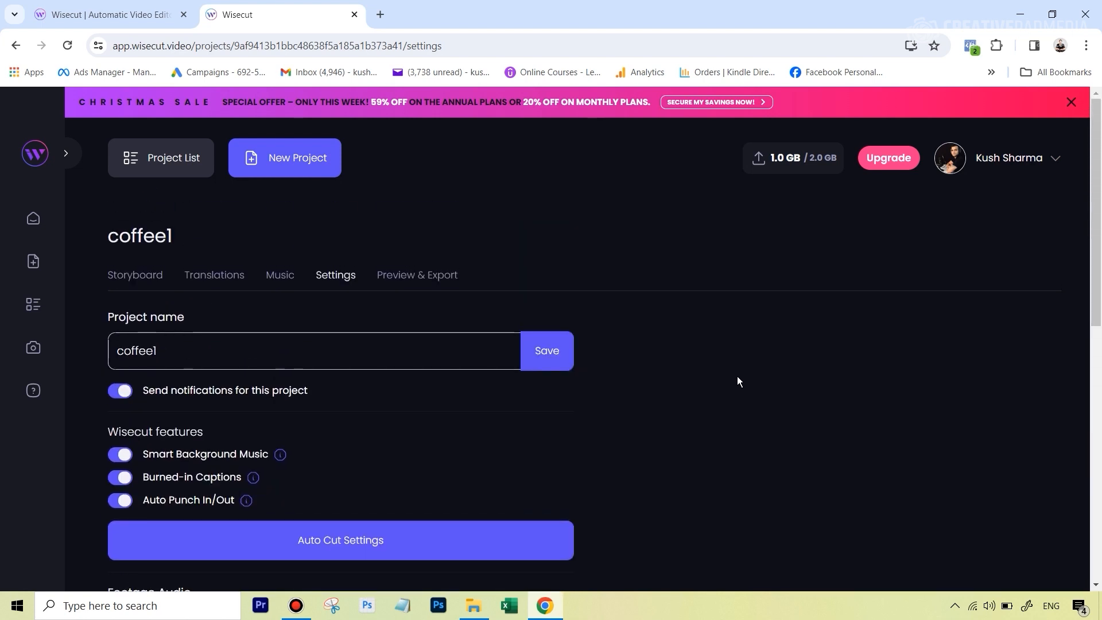
# Step: Export the video in HD 720p at original size with audio and video and English burned-in captions
pyautogui.click(450, 284)
pyautogui.scroll(-3, 769, 448)
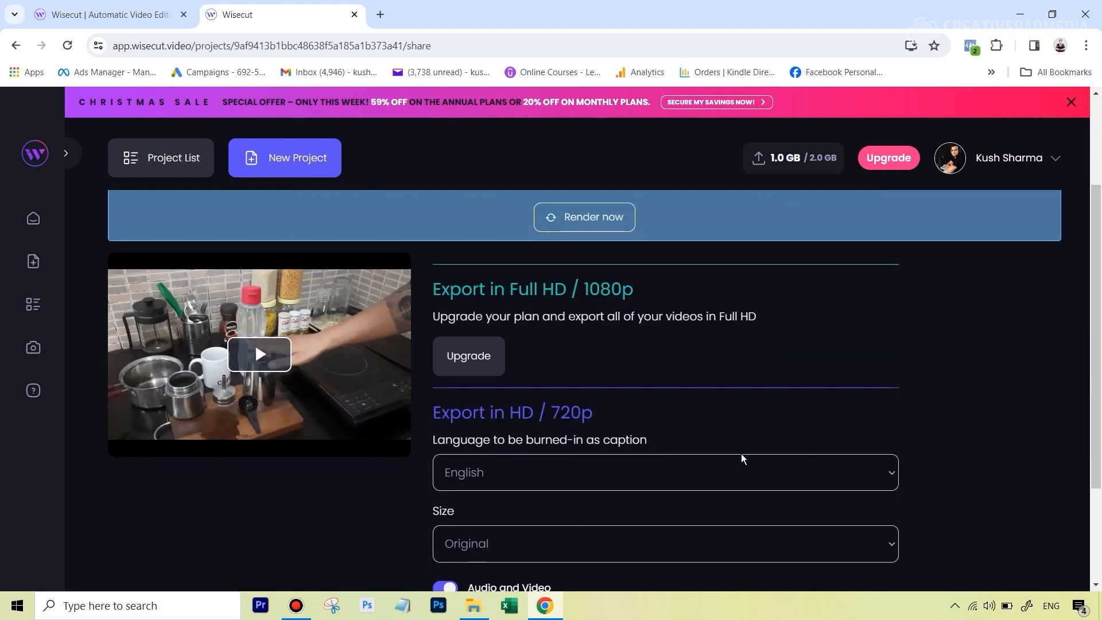
pyautogui.scroll(-3, 885, 434)
pyautogui.scroll(1, 885, 434)
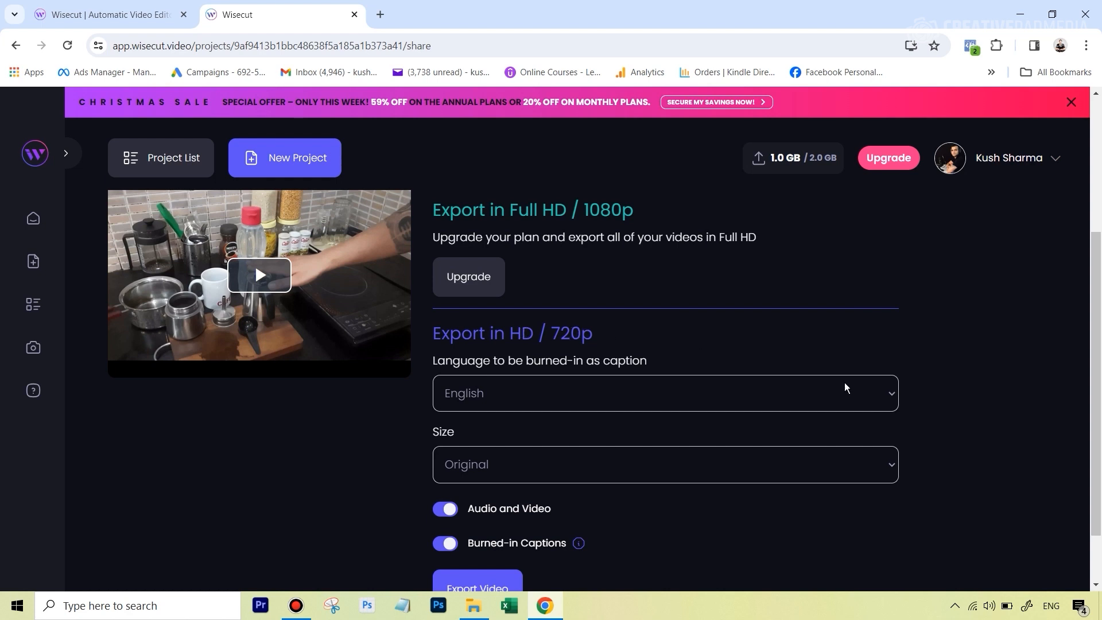
pyautogui.scroll(-1, 962, 446)
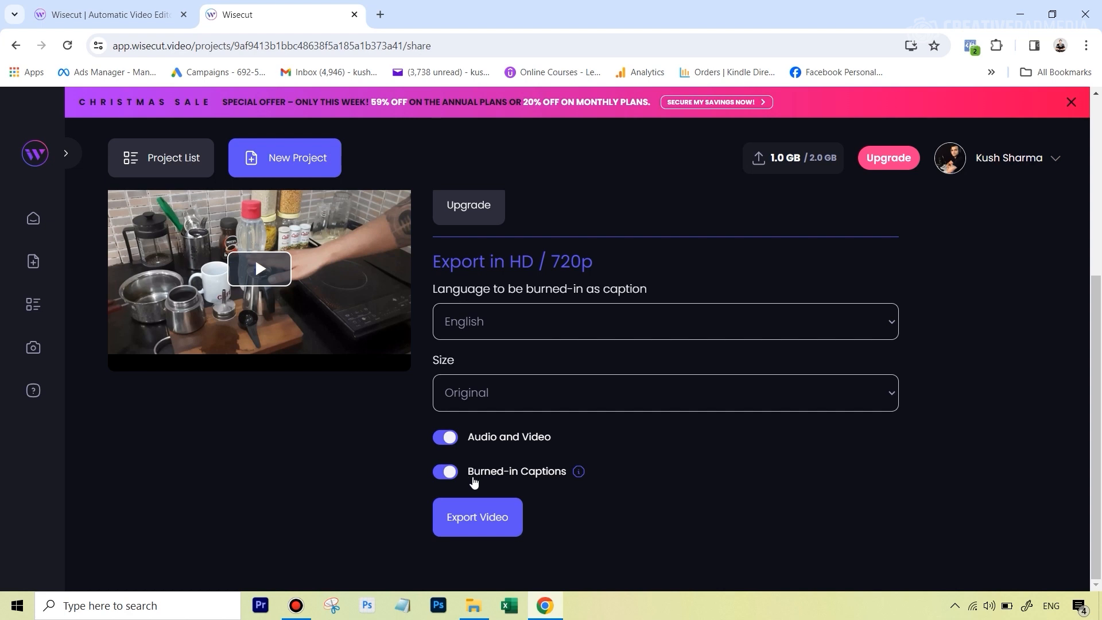
pyautogui.click(484, 532)
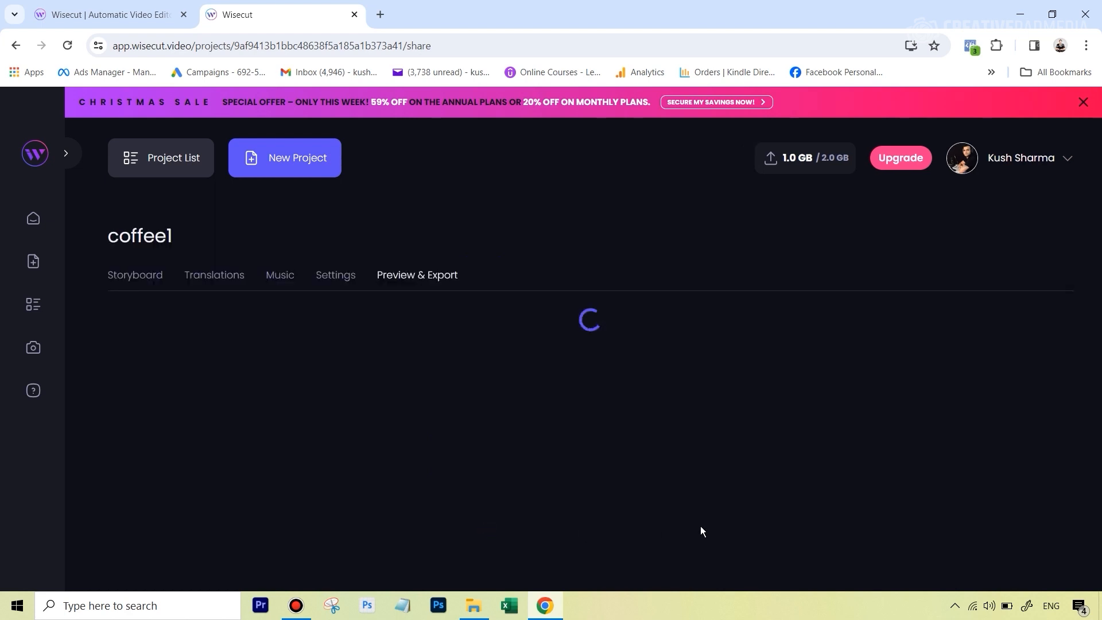